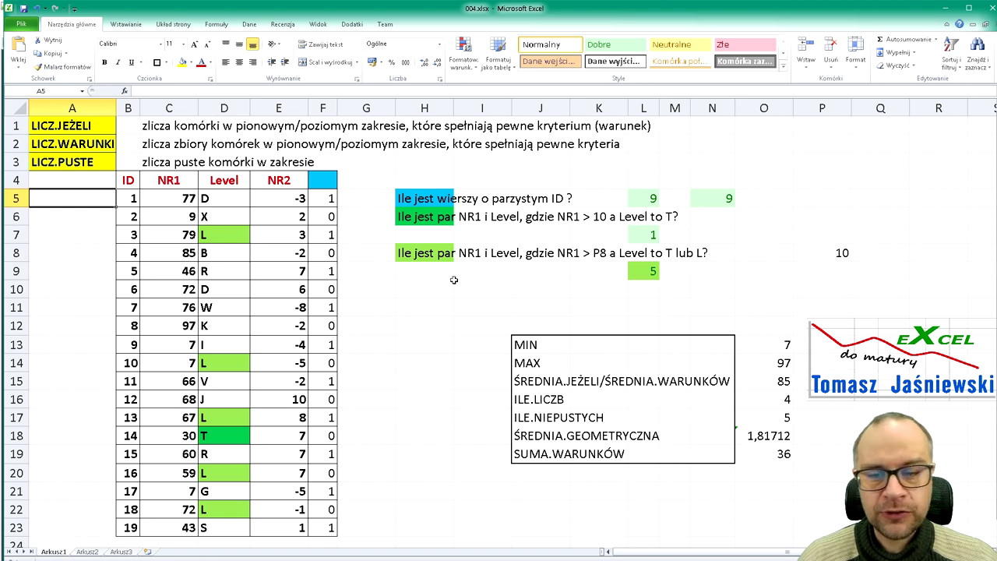
Review the summary box, the even-ID question and the ID column B5:B23
{"action": "left_click_drag", "start_coordinate": [479, 326], "coordinate": [821, 469]}
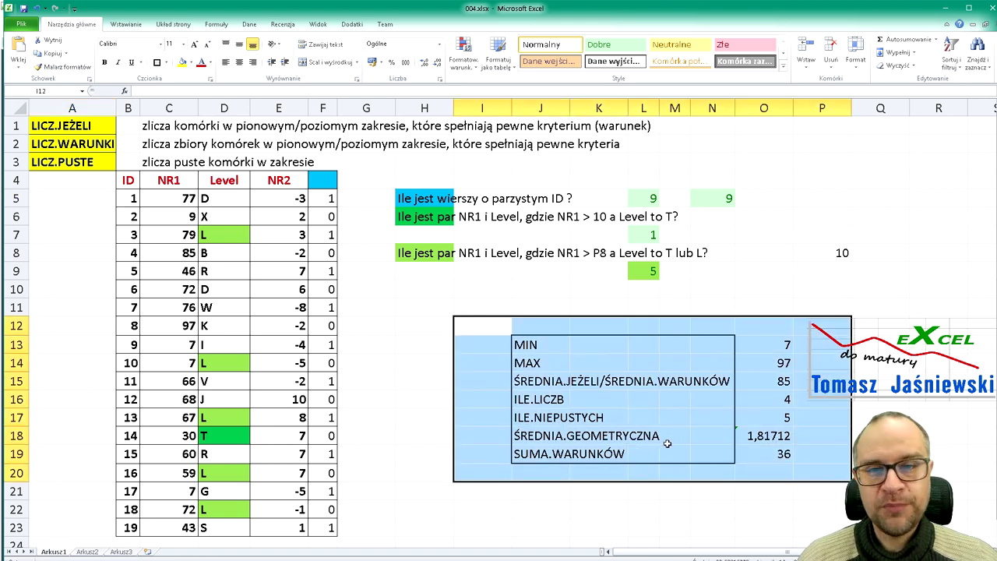
{"action": "left_click", "coordinate": [80, 127]}
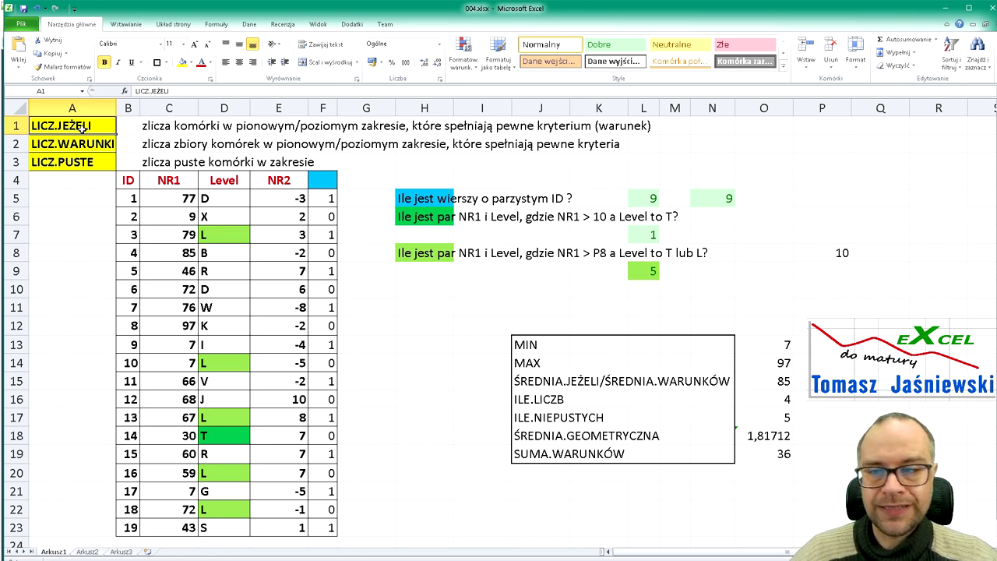
{"action": "left_click", "coordinate": [412, 198]}
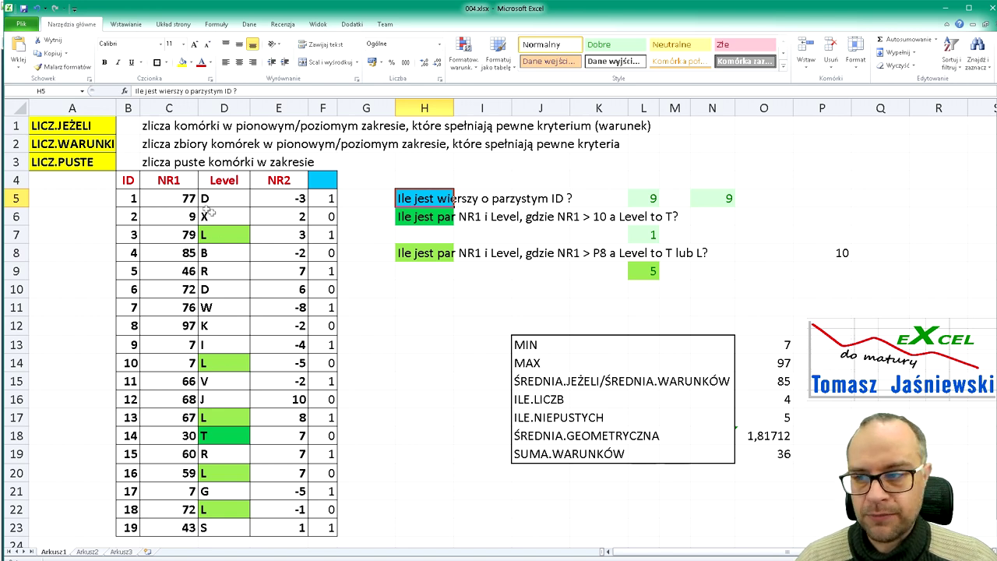
{"action": "mouse_move", "coordinate": [121, 178]}
{"action": "left_mouse_down"}
{"action": "mouse_move", "coordinate": [151, 311]}
{"action": "mouse_move", "coordinate": [134, 527]}
{"action": "left_mouse_up"}
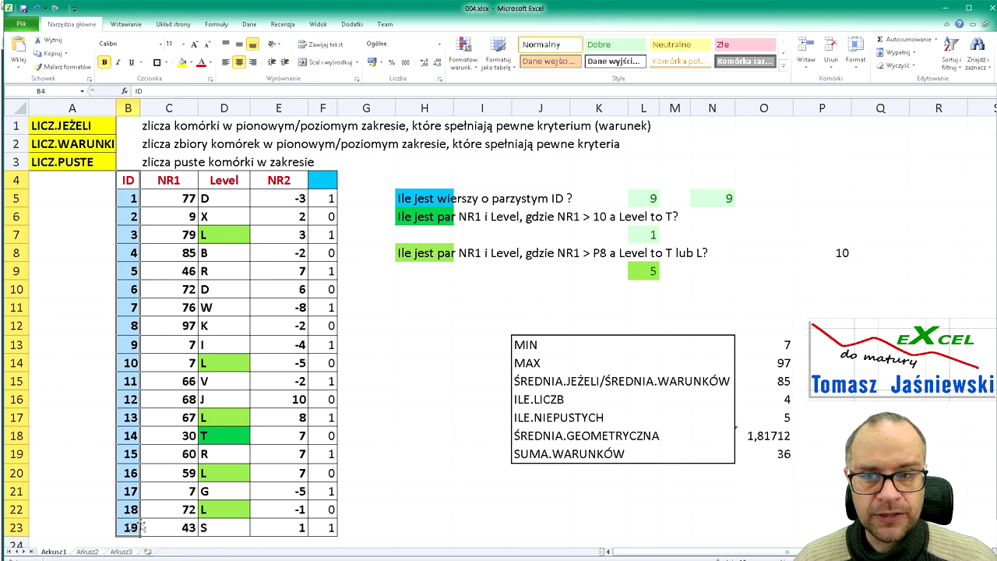
{"action": "left_click", "coordinate": [649, 195]}
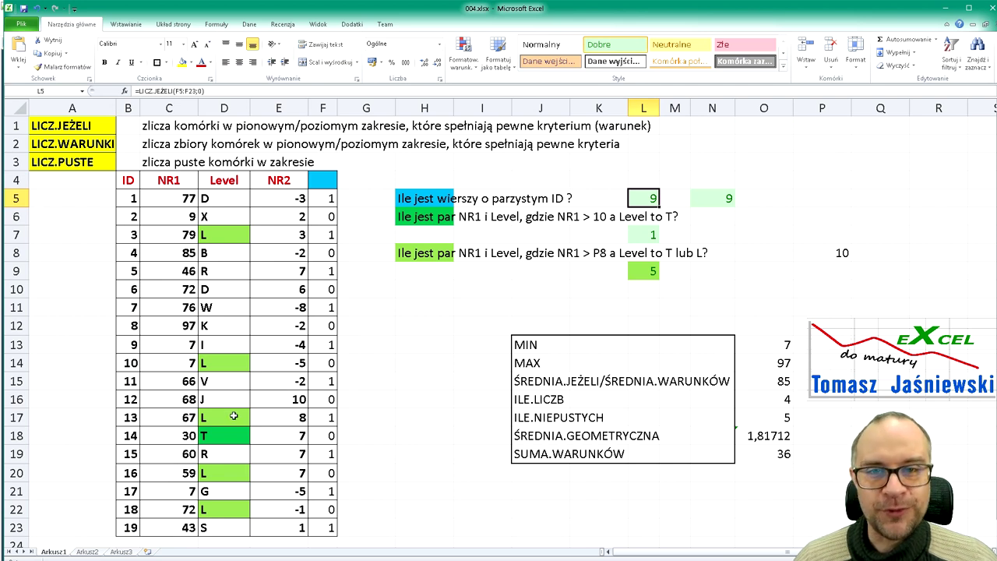
Check L5's count and F5's remainder formula, leaving both unchanged
{"action": "key", "text": "F2"}
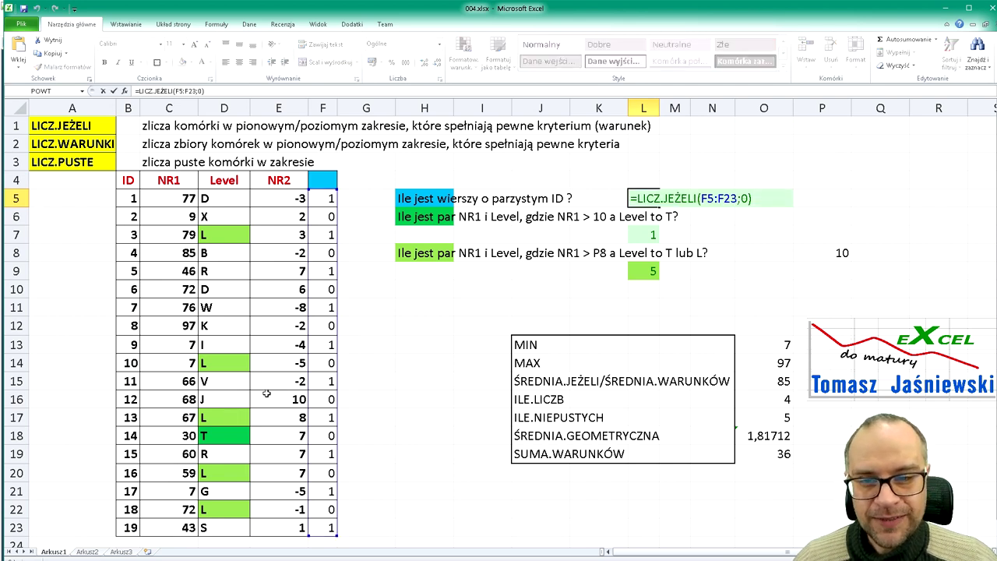
{"action": "key", "text": "Escape"}
{"action": "left_click", "coordinate": [321, 181]}
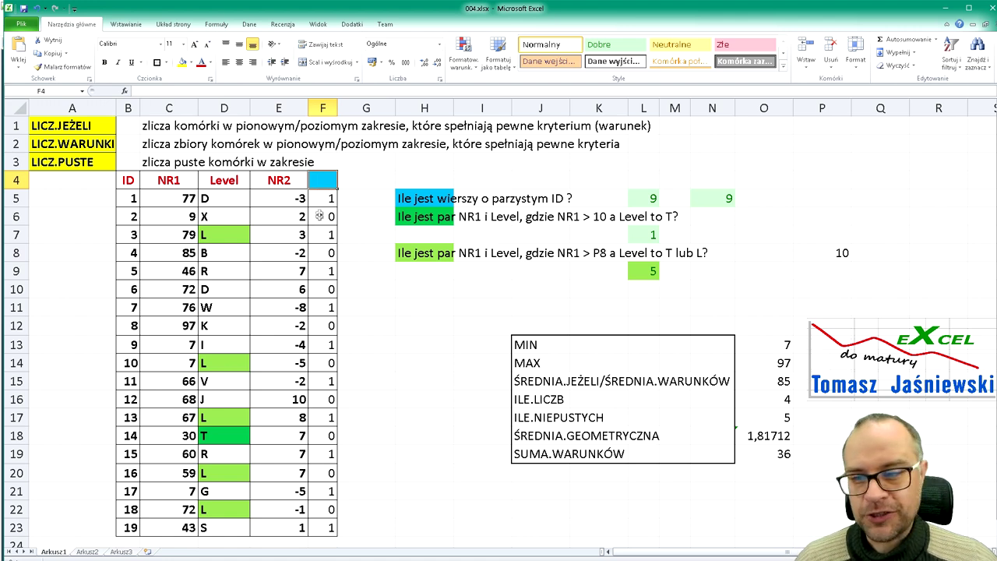
{"action": "left_click", "coordinate": [329, 197]}
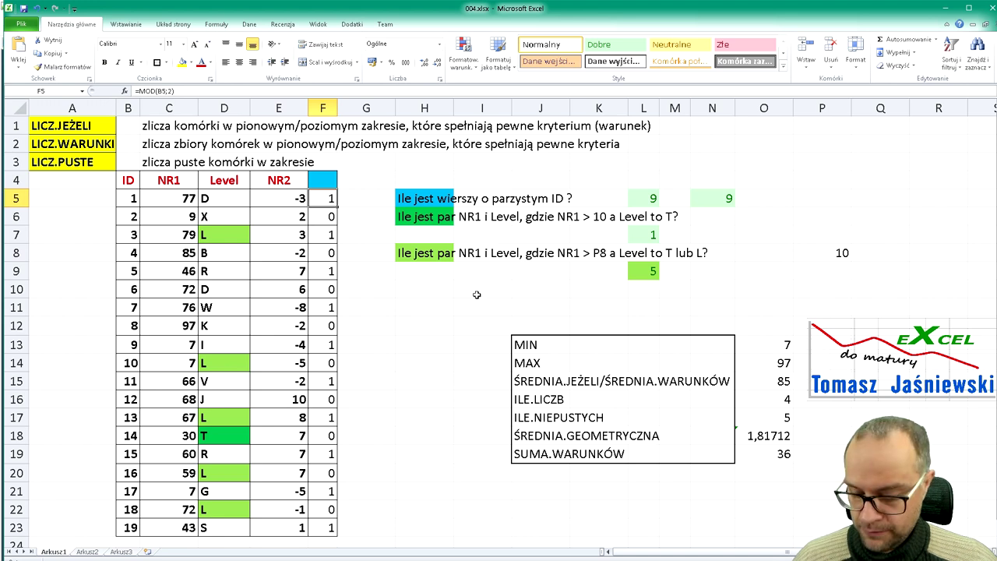
{"action": "key", "text": "F2"}
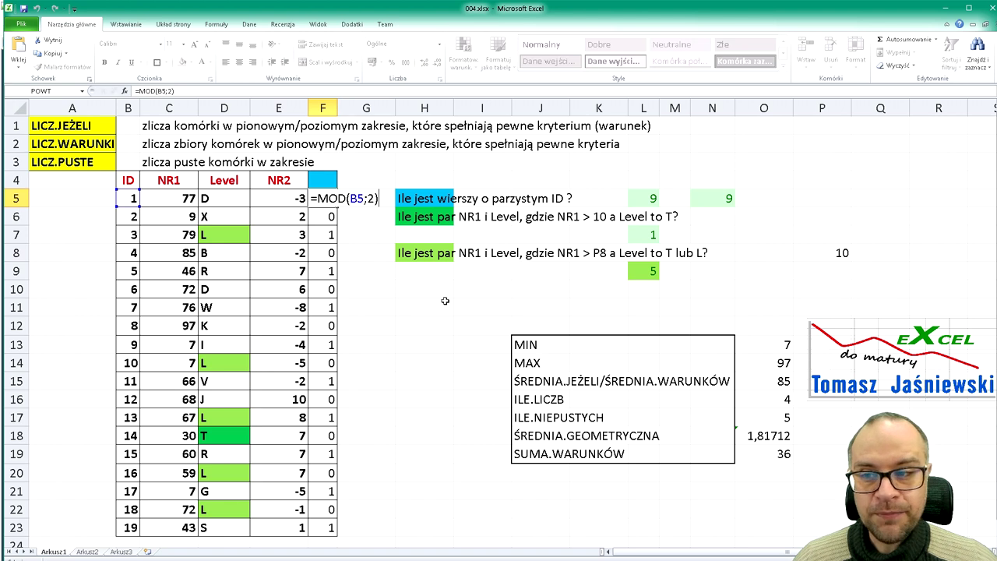
{"action": "key", "text": "ctrl+Return"}
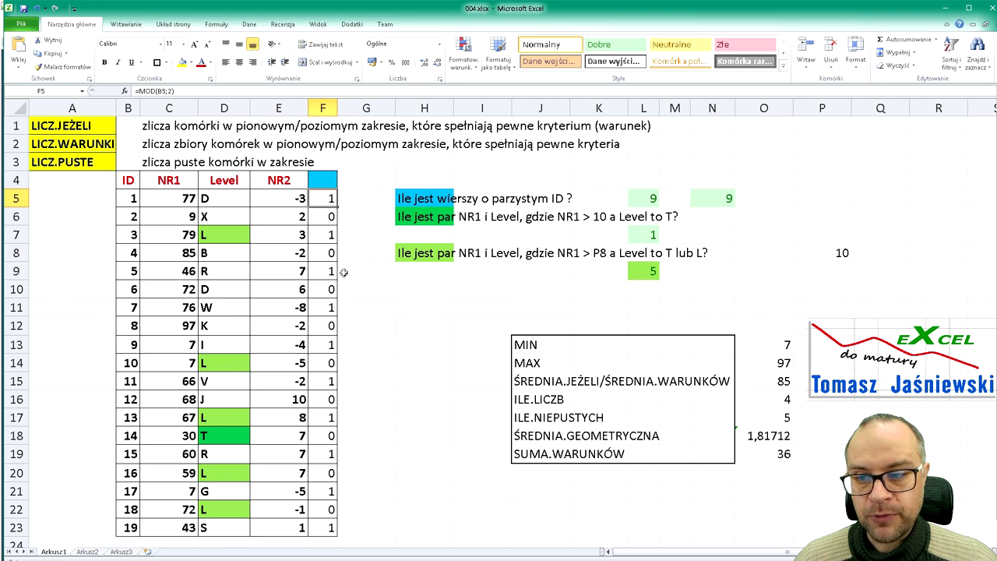
{"action": "left_click", "coordinate": [637, 200]}
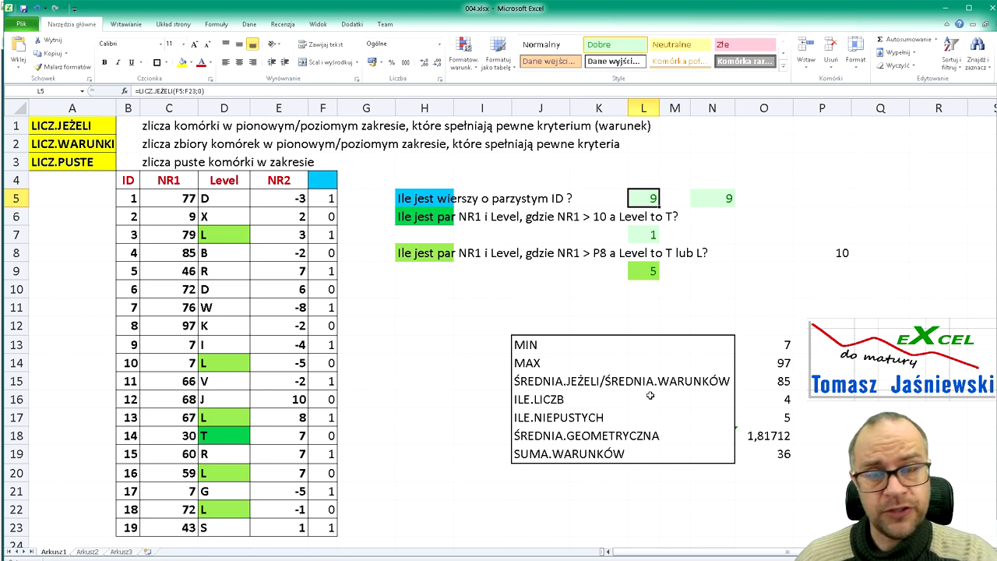
Change L5's criterion to "=0", giving =LICZ.JEŻELI(F5:F23;"=0"), still 9
{"action": "key", "text": "F2"}
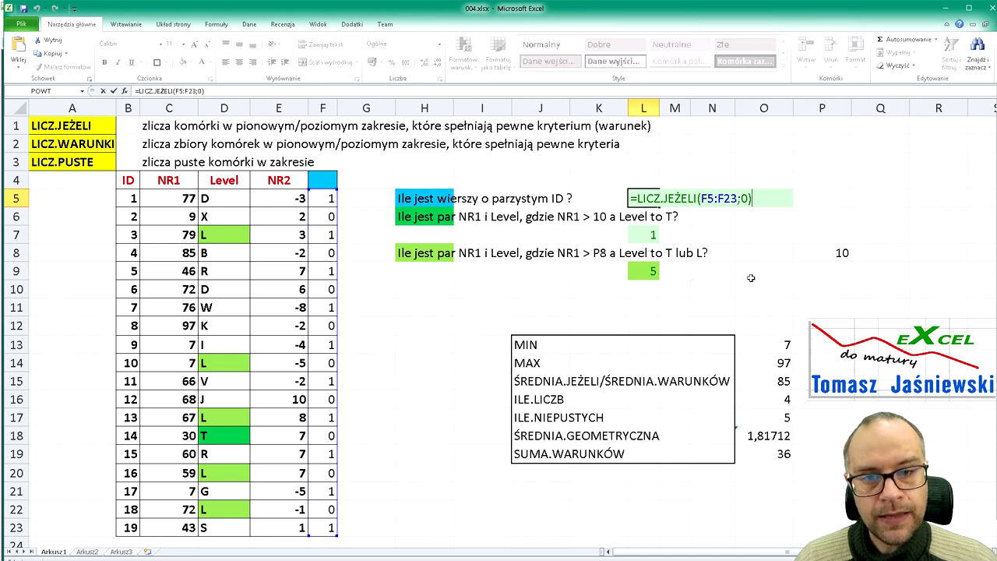
{"action": "key", "text": "Left"}
{"action": "key", "text": "Left"}
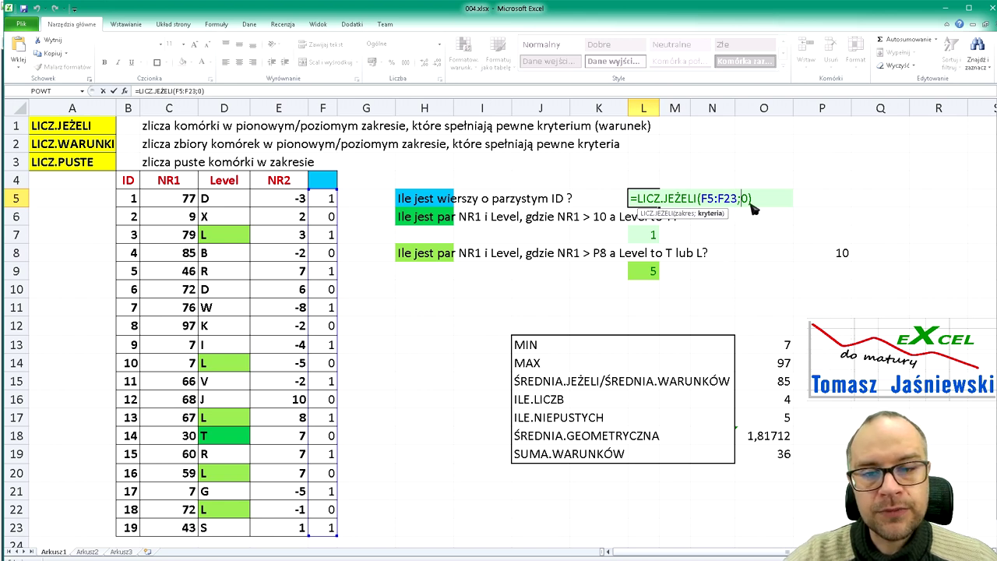
{"action": "type", "text": "\""}
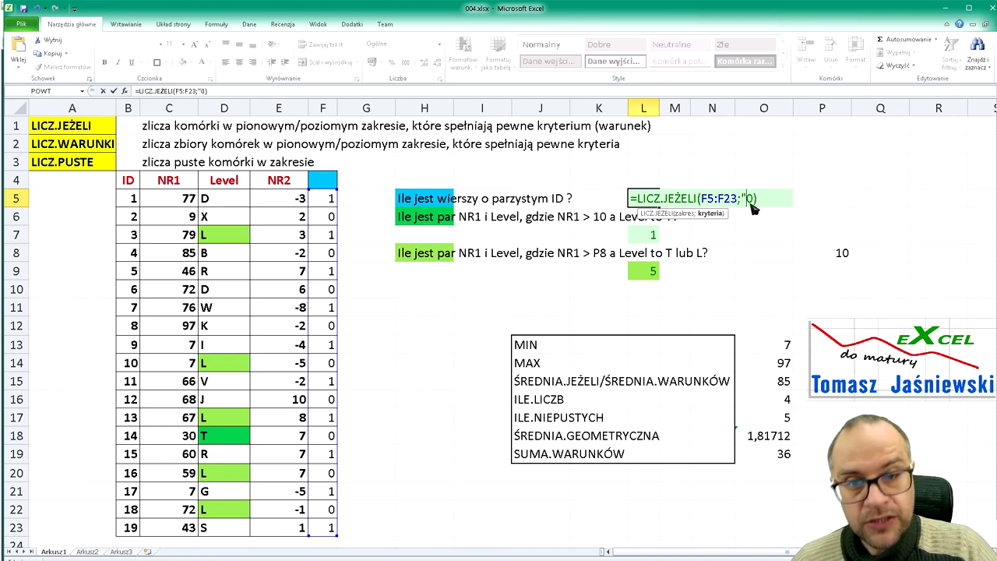
{"action": "type", "text": "=0"}
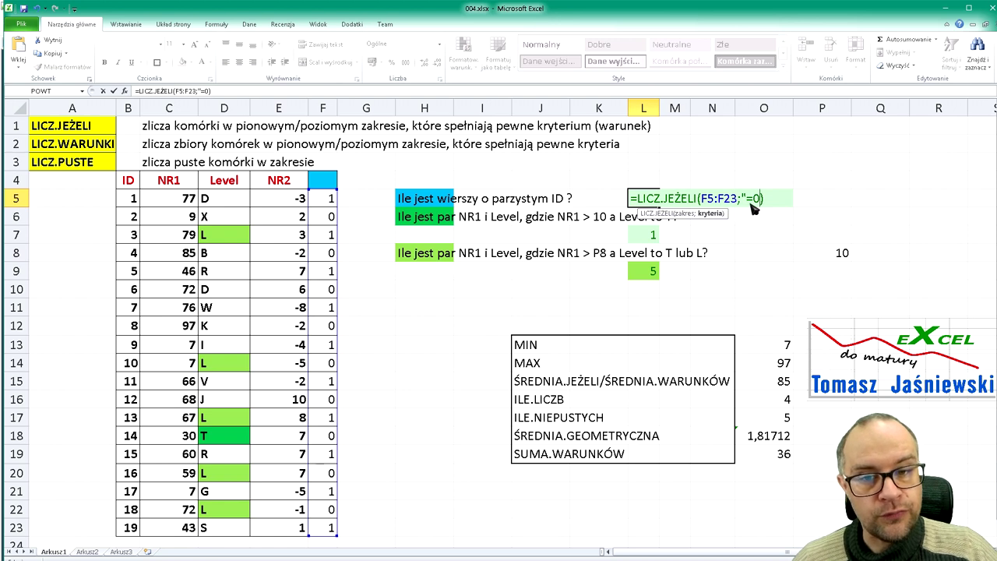
{"action": "type", "text": "\""}
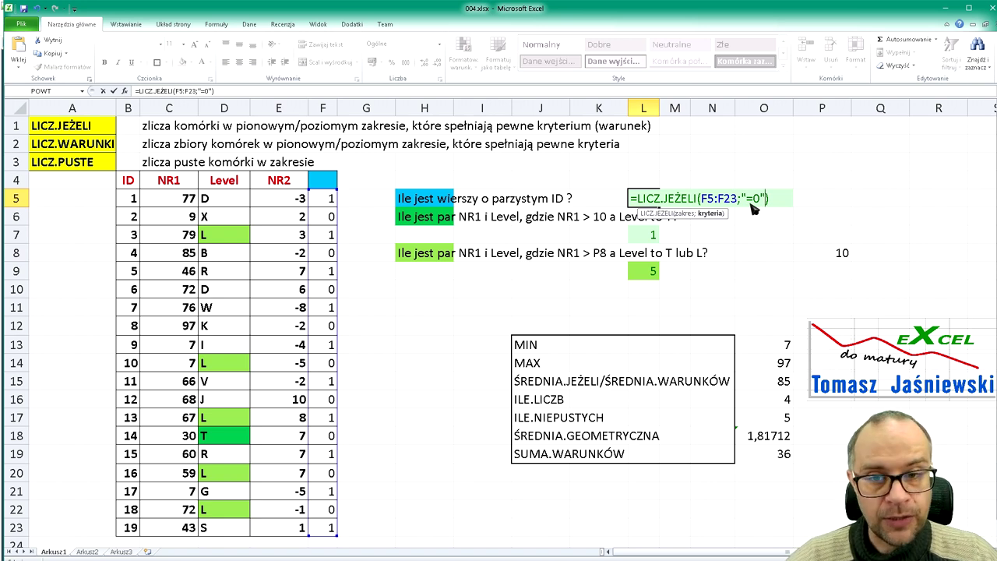
{"action": "key", "text": "Return"}
{"action": "key", "text": "Up"}
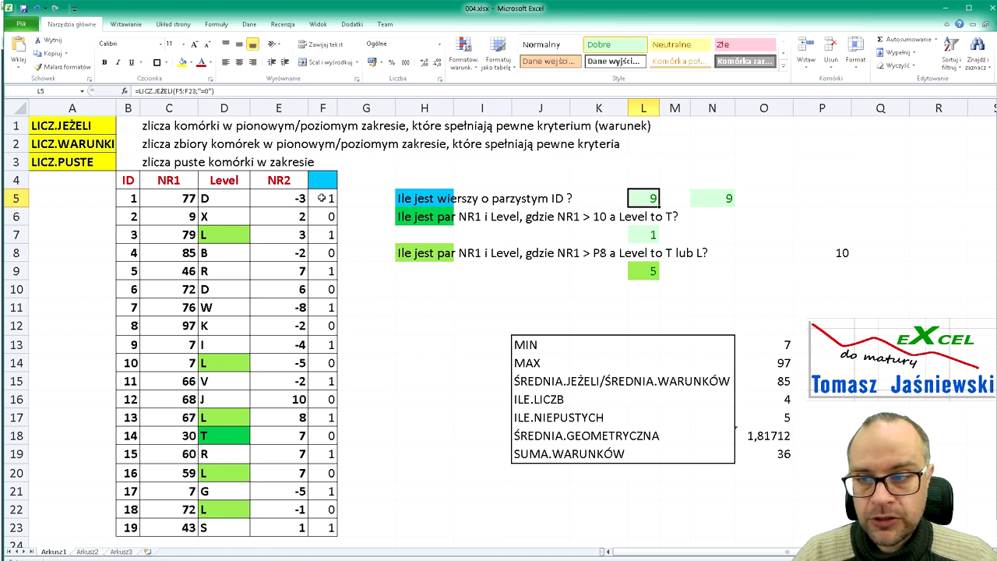
{"action": "left_click_drag", "start_coordinate": [321, 197], "coordinate": [322, 527]}
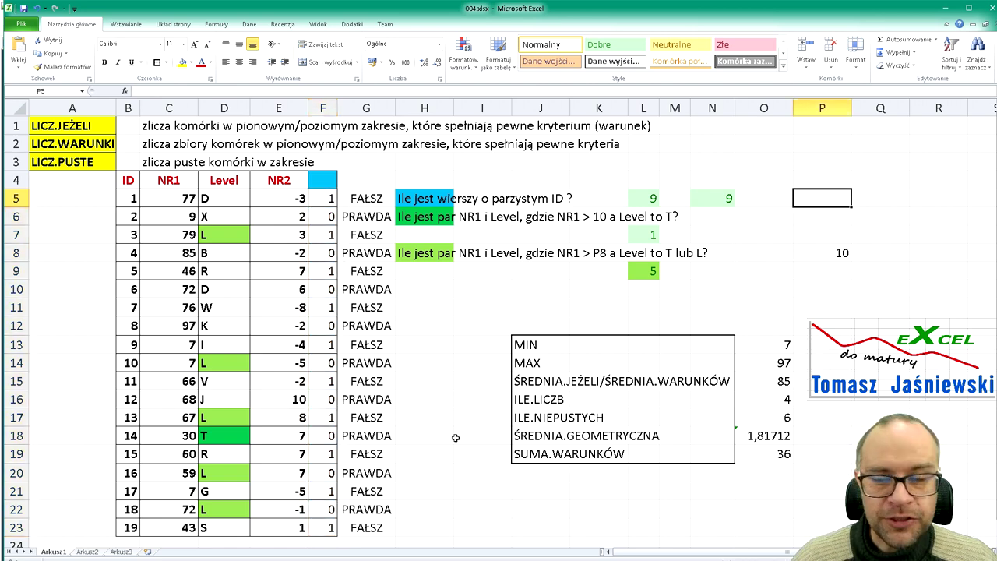
Check the even-check formula in G5 without changing it
{"action": "left_click", "coordinate": [380, 197]}
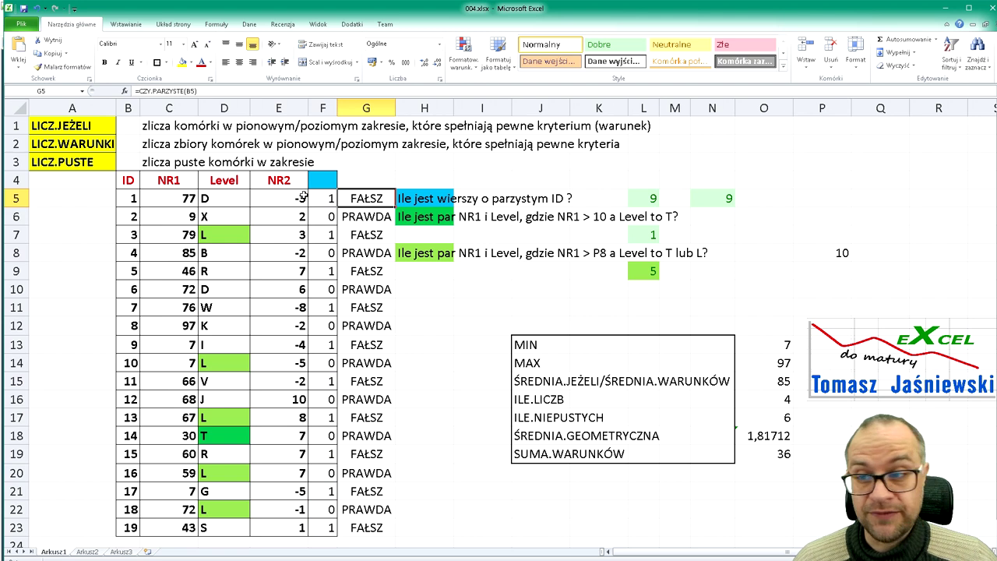
{"action": "key", "text": "F2"}
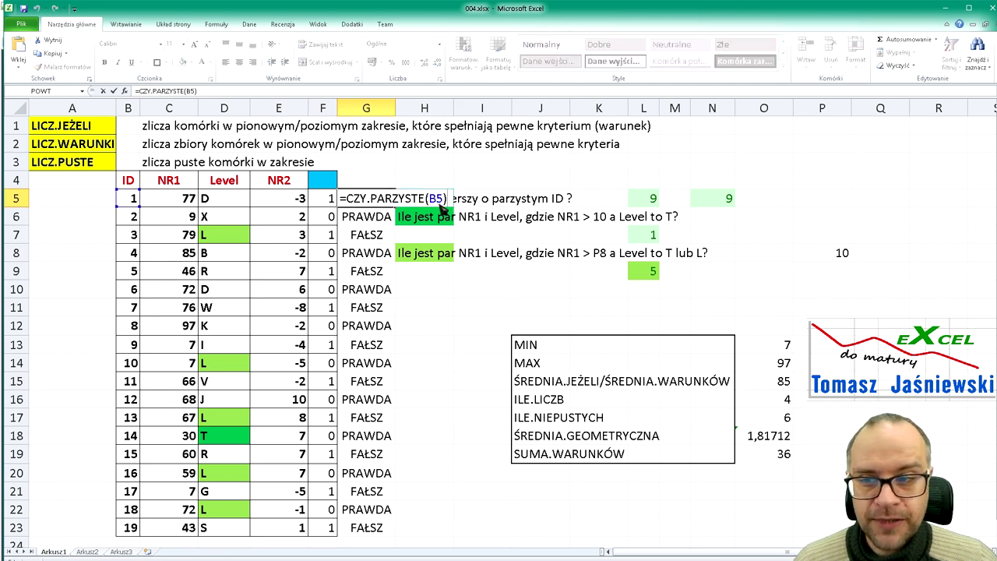
{"action": "key", "text": "Escape"}
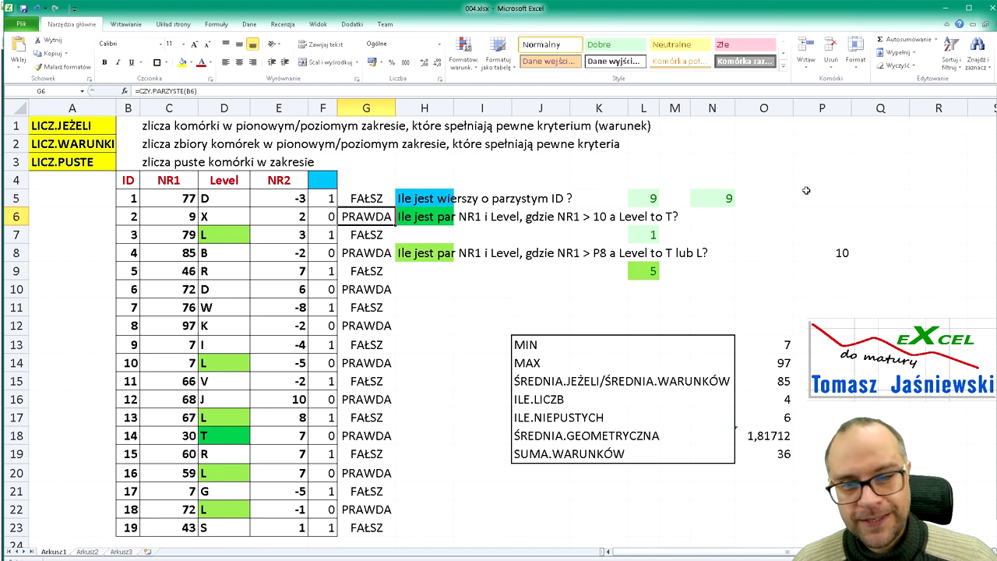
Enter =LICZ.JEŻELI(G5:G23;PRAWDA) in P5, returning 9 to match L5
{"action": "left_click", "coordinate": [820, 198]}
{"action": "type", "text": "=licz"}
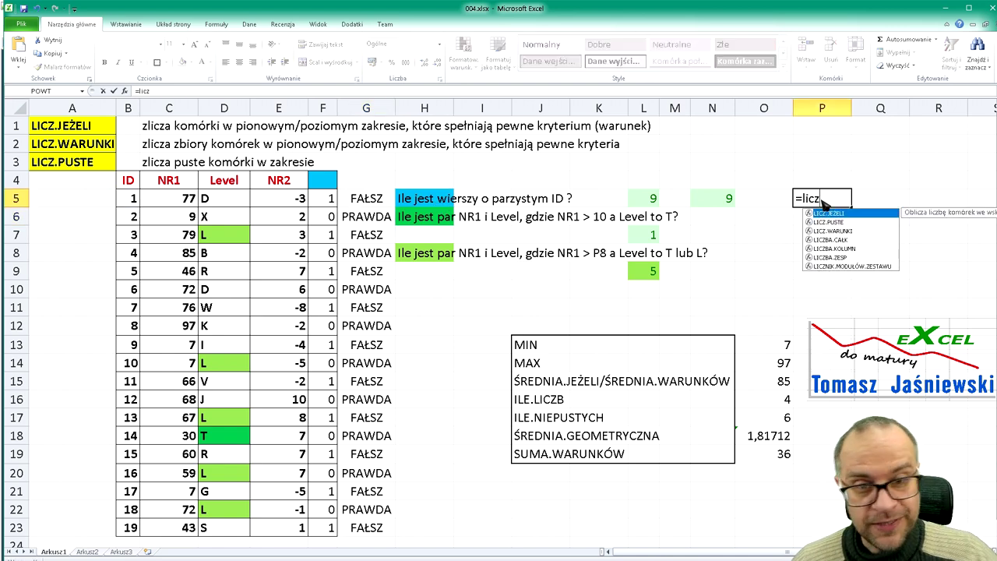
{"action": "key", "text": "Tab"}
{"action": "left_click_drag", "start_coordinate": [366, 199], "coordinate": [371, 528]}
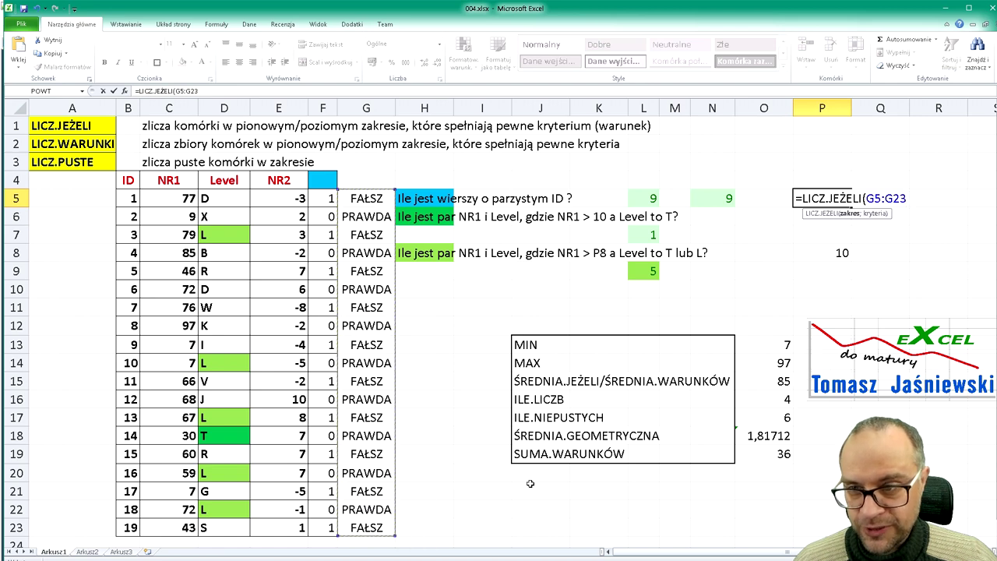
{"action": "type", "text": ";"}
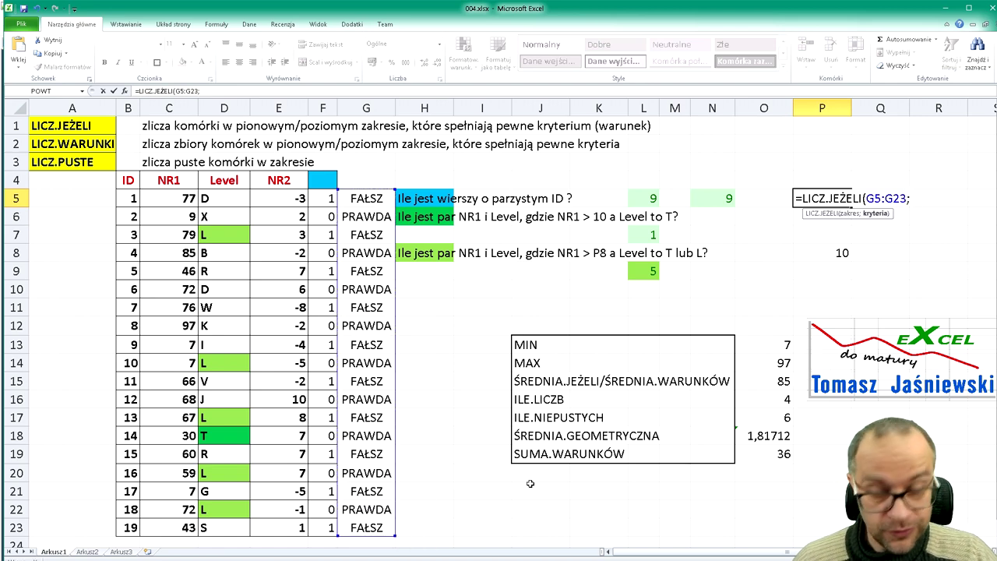
{"action": "type", "text": "PRAW"}
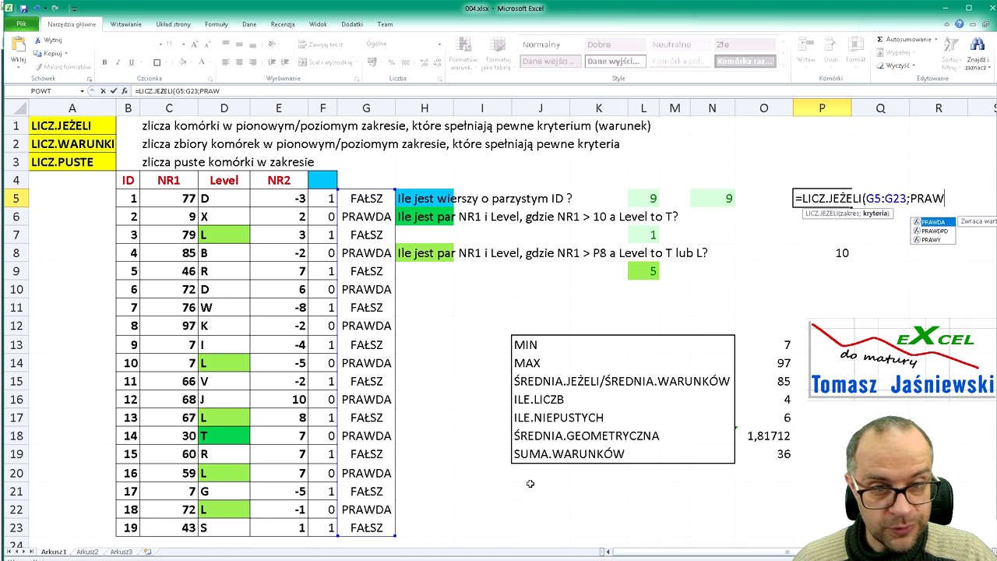
{"action": "type", "text": "DA)"}
{"action": "key", "text": "Return"}
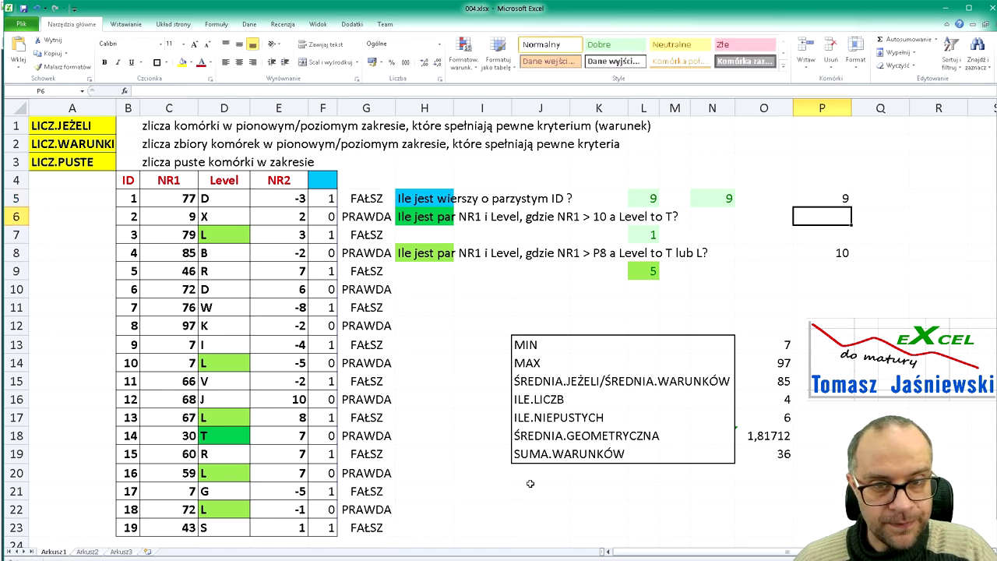
{"action": "key", "text": "Up"}
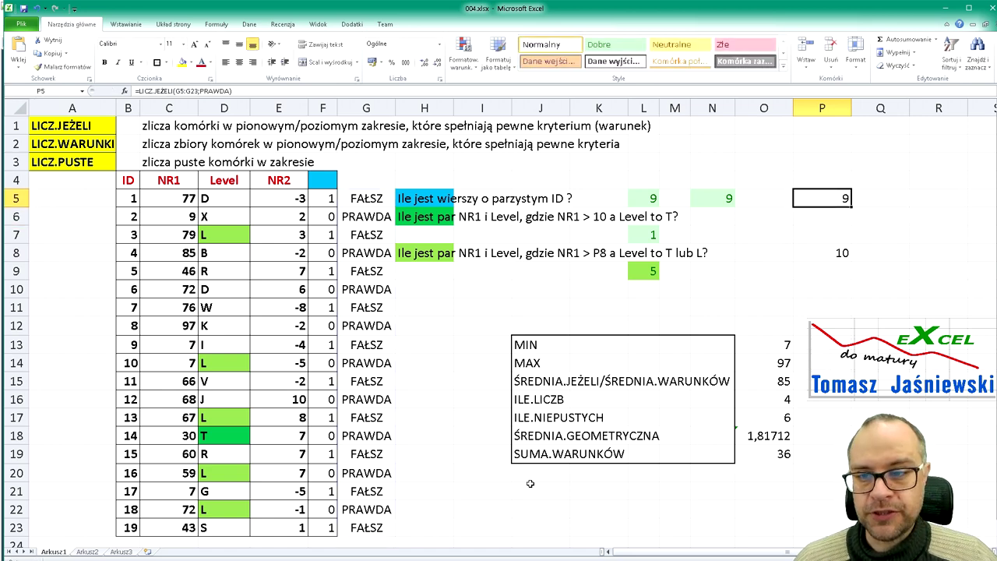
{"action": "left_click", "coordinate": [328, 199]}
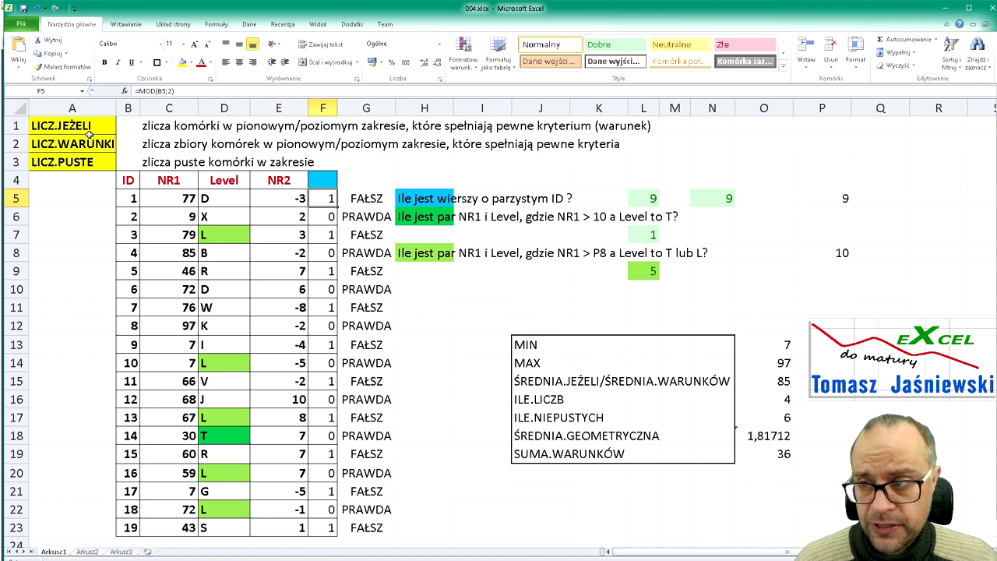
{"action": "left_click", "coordinate": [712, 198]}
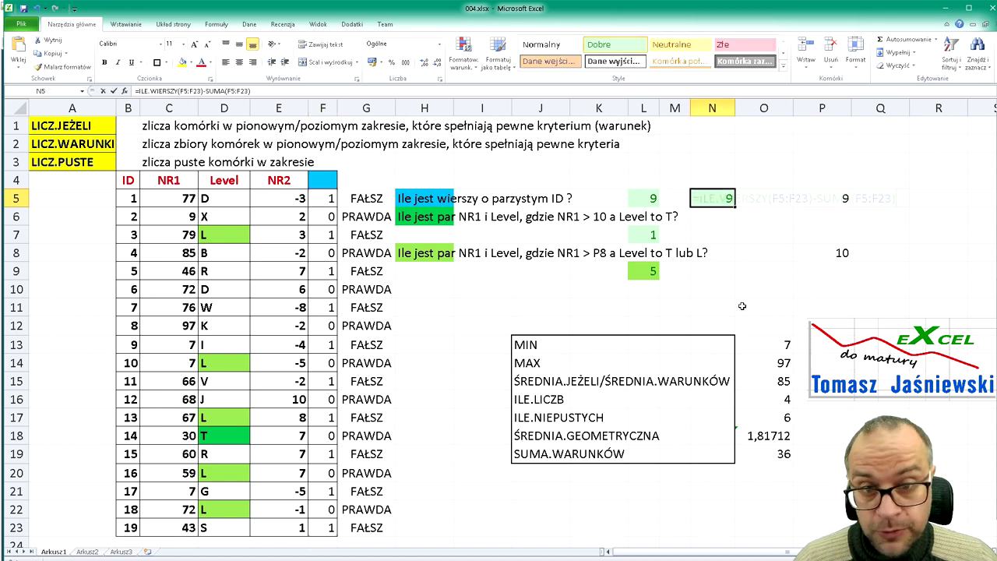
Enter =ILE.WIERSZY(F5:F23)-SUMA(F5:F23) in N5, matching L5's count of 9
{"action": "key", "text": "F2"}
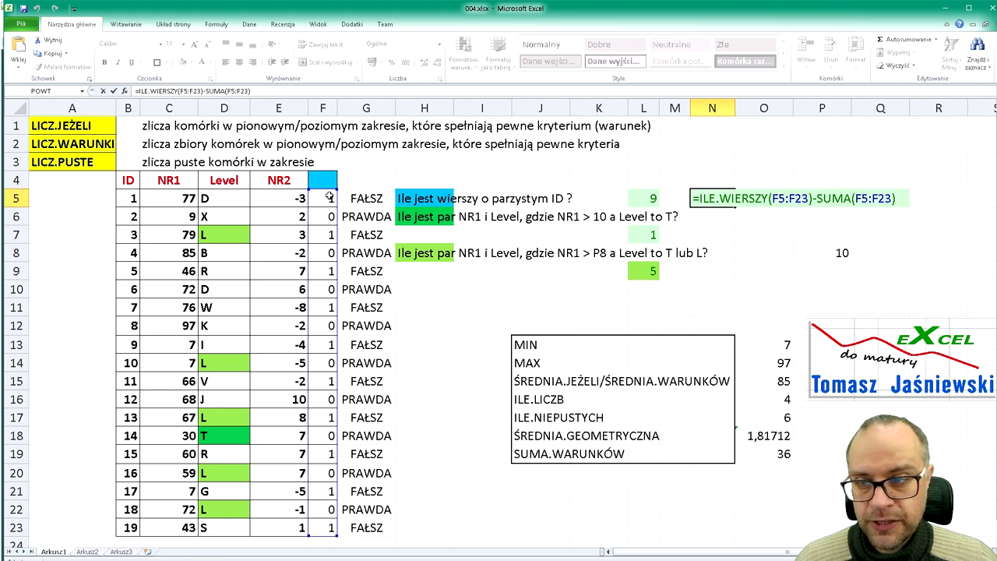
{"action": "left_click_drag", "start_coordinate": [333, 536], "coordinate": [333, 537]}
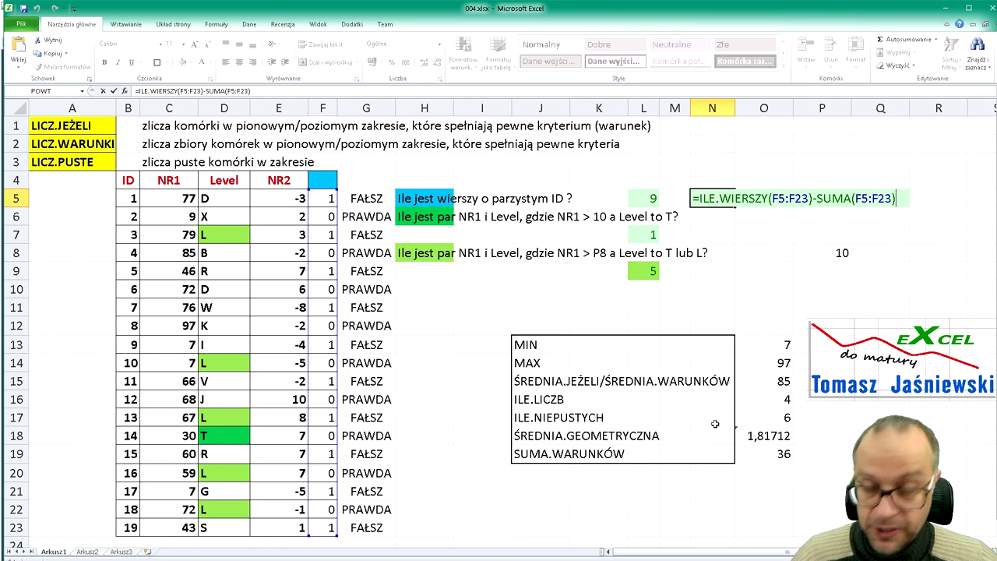
{"action": "key", "text": "Return"}
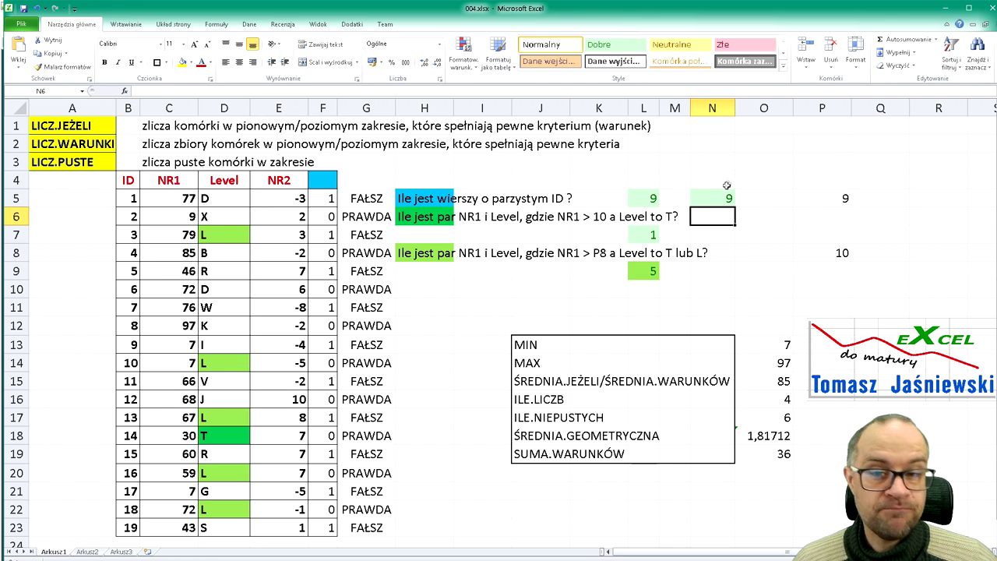
{"action": "left_click", "coordinate": [722, 197]}
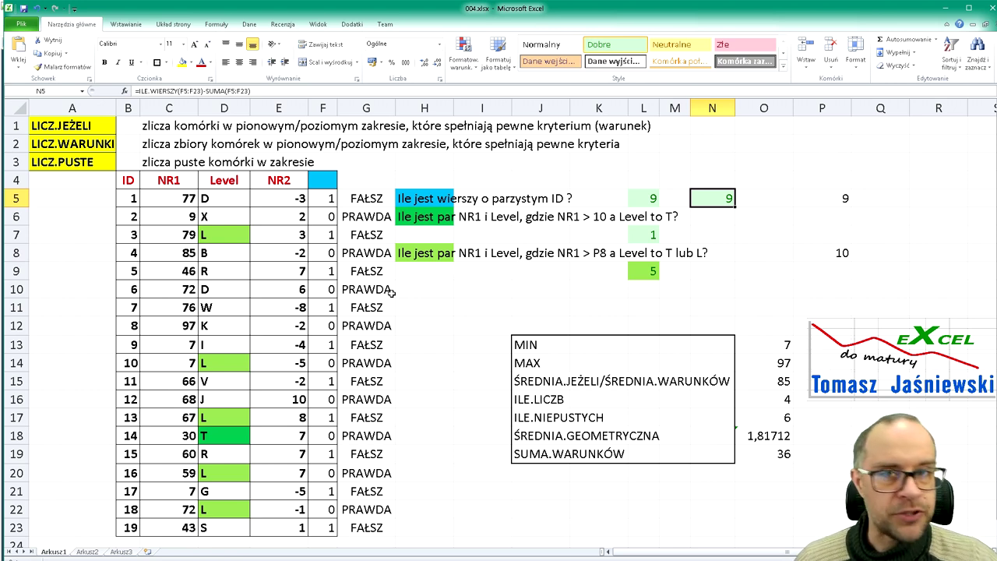
{"action": "key", "text": "Left"}
{"action": "key", "text": "Left"}
{"action": "key", "text": "Left"}
{"action": "key", "text": "Left"}
{"action": "key", "text": "Right"}
{"action": "key", "text": "Right"}
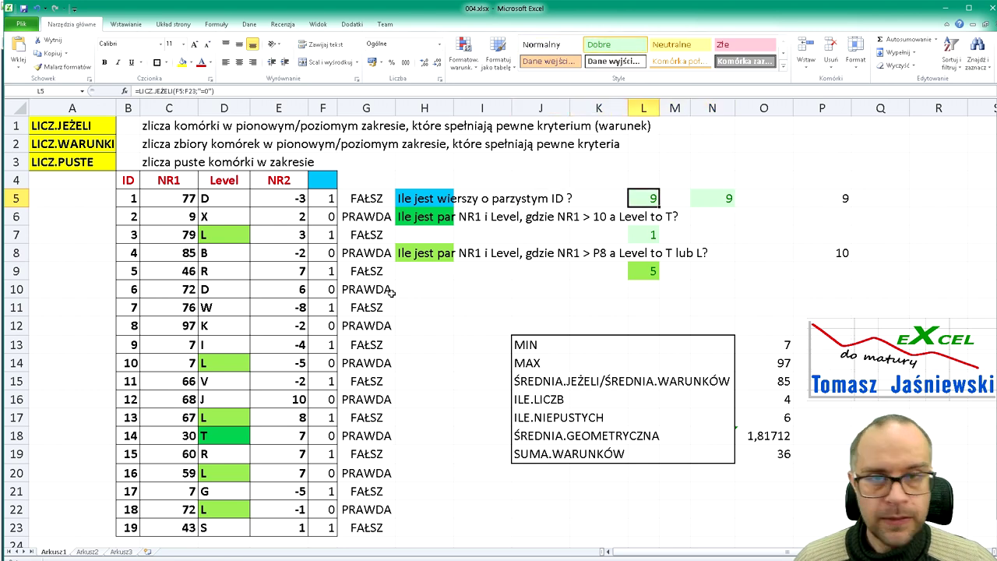
{"action": "left_click", "coordinate": [75, 144]}
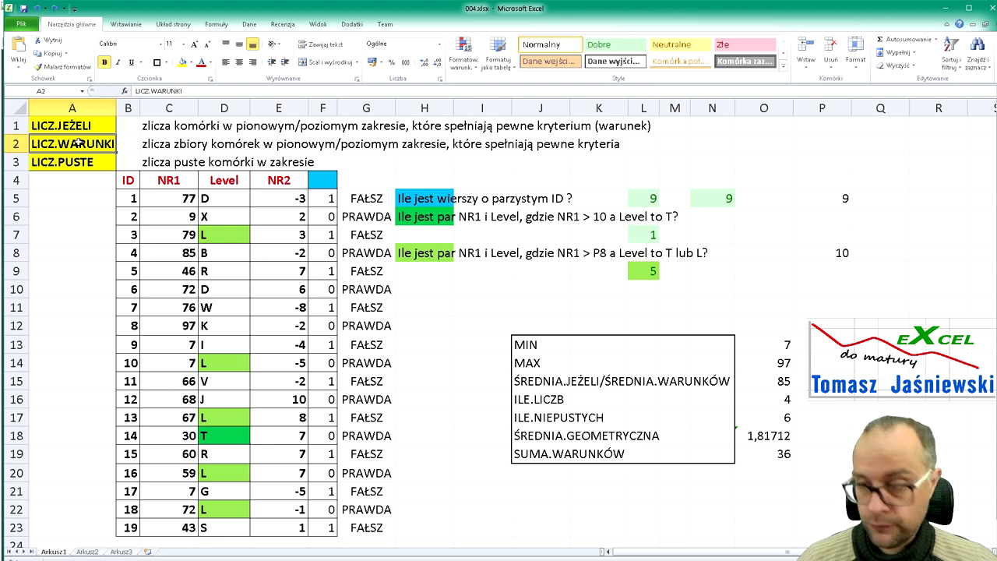
{"action": "key", "text": "Right"}
{"action": "key", "text": "Right"}
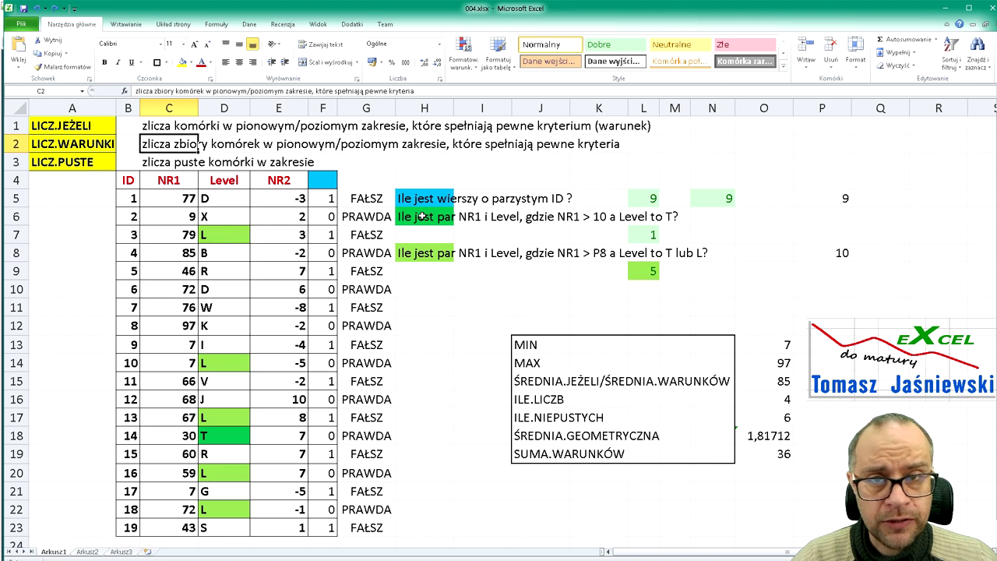
{"action": "left_click", "coordinate": [421, 216]}
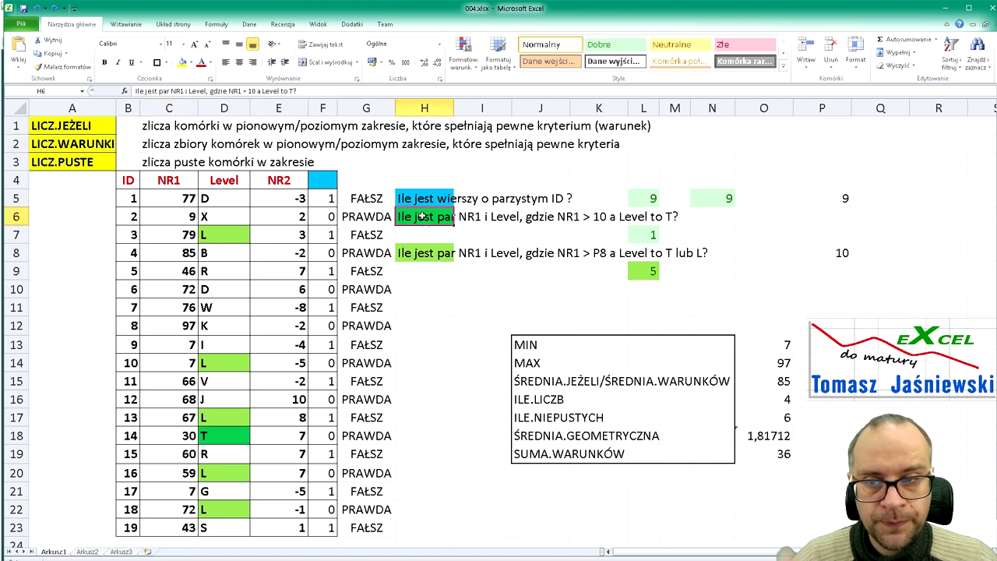
{"action": "left_click", "coordinate": [439, 339]}
{"action": "left_click", "coordinate": [430, 208]}
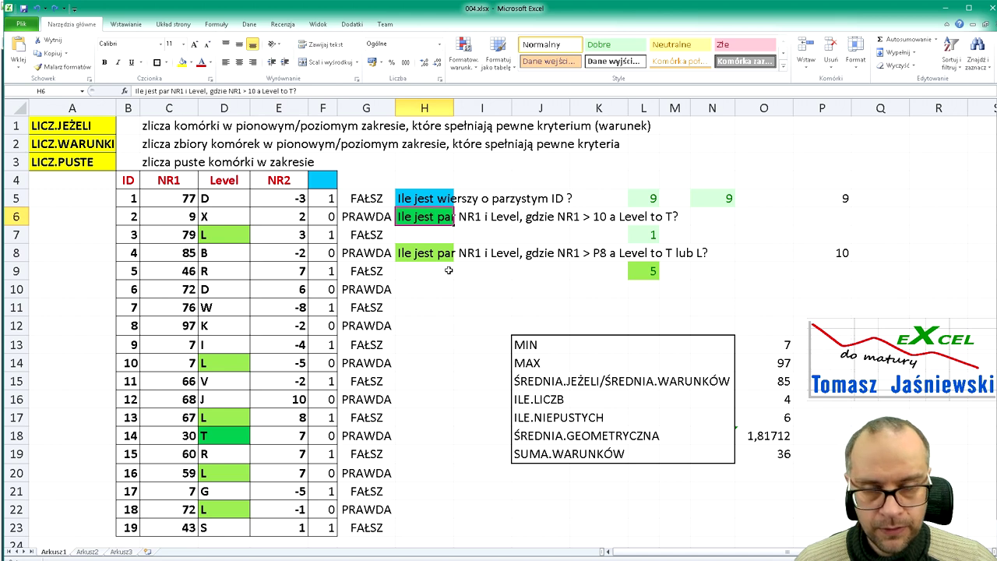
{"action": "left_click", "coordinate": [171, 196]}
{"action": "left_click_drag", "start_coordinate": [169, 180], "coordinate": [171, 529]}
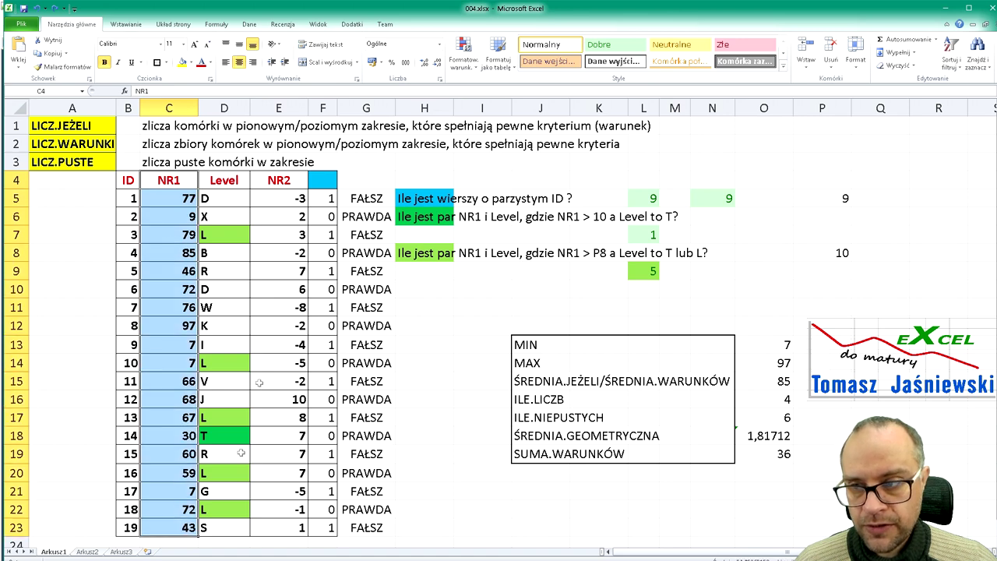
{"action": "left_click_drag", "start_coordinate": [225, 183], "coordinate": [235, 520]}
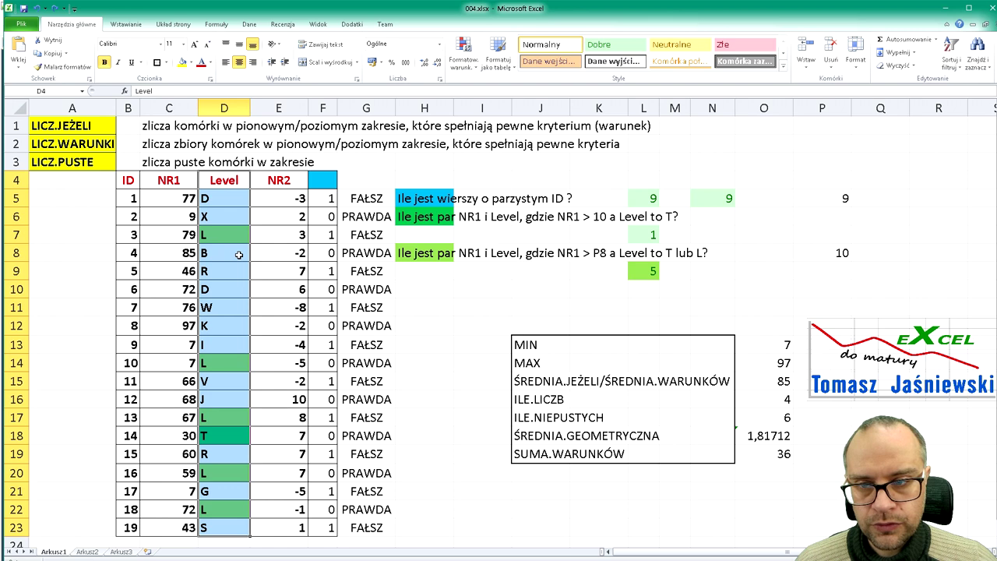
{"action": "double_click", "coordinate": [433, 215]}
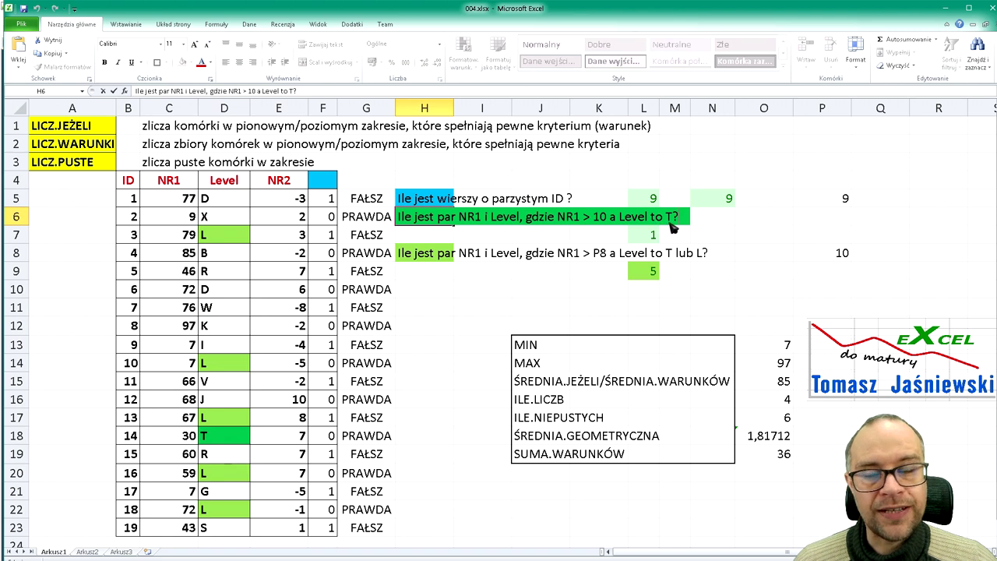
{"action": "key", "text": "Escape"}
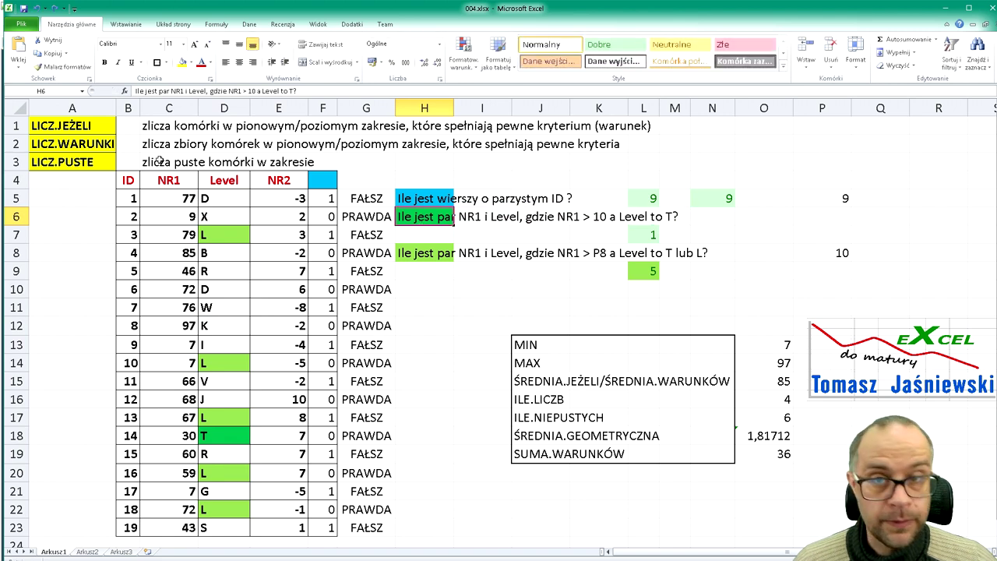
{"action": "left_click_drag", "start_coordinate": [167, 202], "coordinate": [159, 525]}
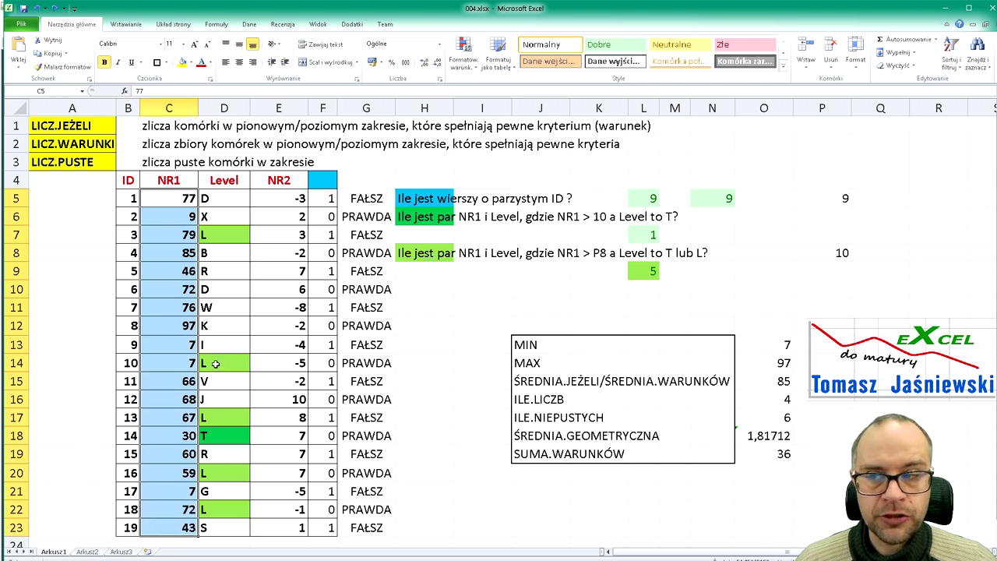
{"action": "left_click_drag", "start_coordinate": [227, 204], "coordinate": [228, 531]}
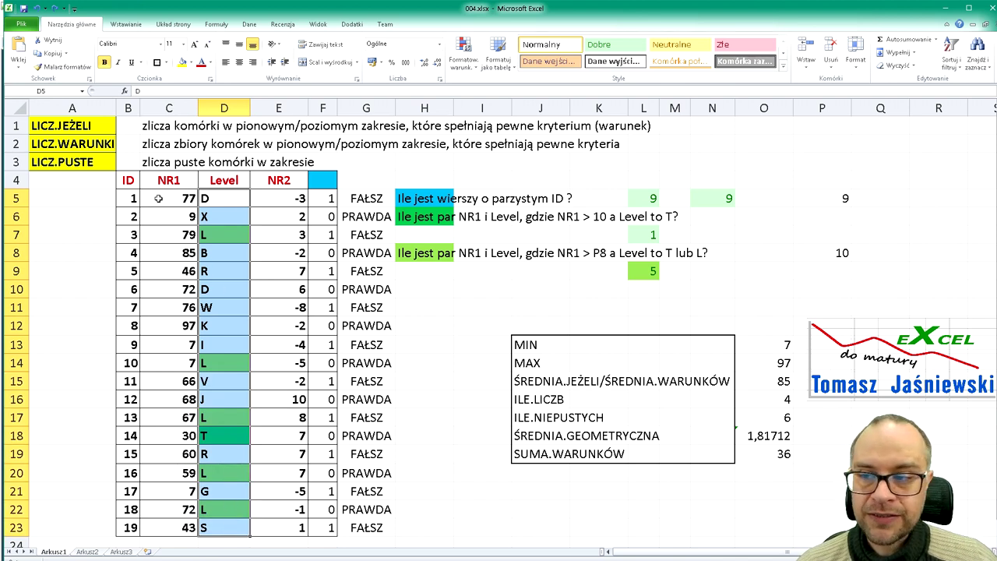
{"action": "left_click", "coordinate": [158, 199]}
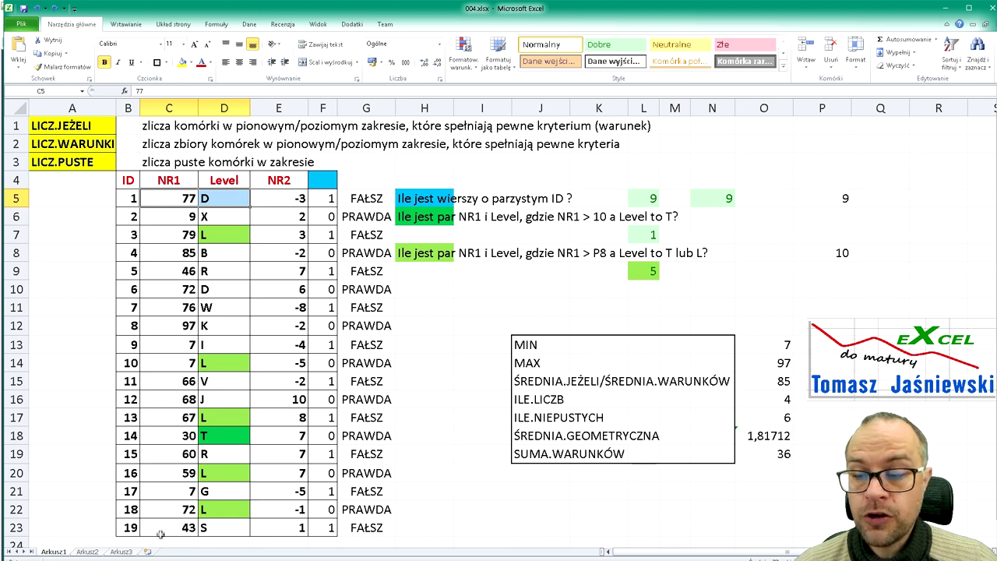
{"action": "left_click_drag", "start_coordinate": [166, 530], "coordinate": [231, 527]}
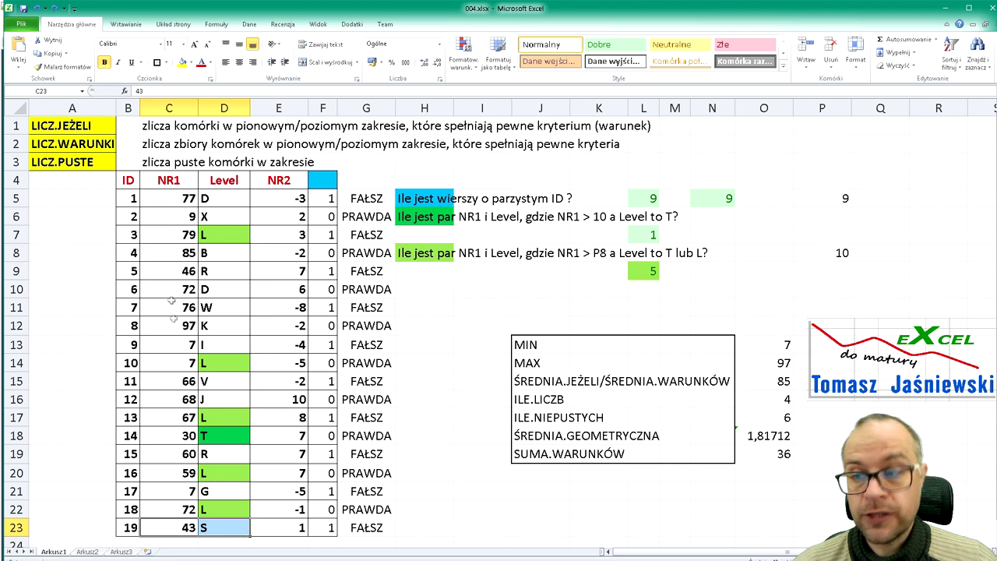
{"action": "left_click", "coordinate": [164, 195]}
{"action": "mouse_move", "coordinate": [164, 195]}
{"action": "left_mouse_down"}
{"action": "mouse_move", "coordinate": [175, 344]}
{"action": "mouse_move", "coordinate": [178, 327]}
{"action": "left_mouse_up"}
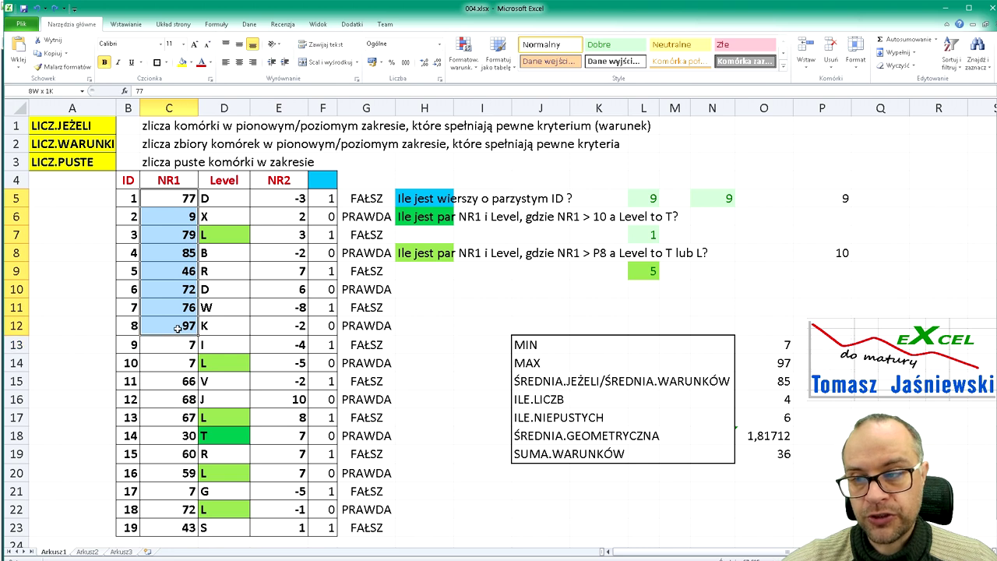
{"action": "left_click_drag", "start_coordinate": [231, 199], "coordinate": [228, 325]}
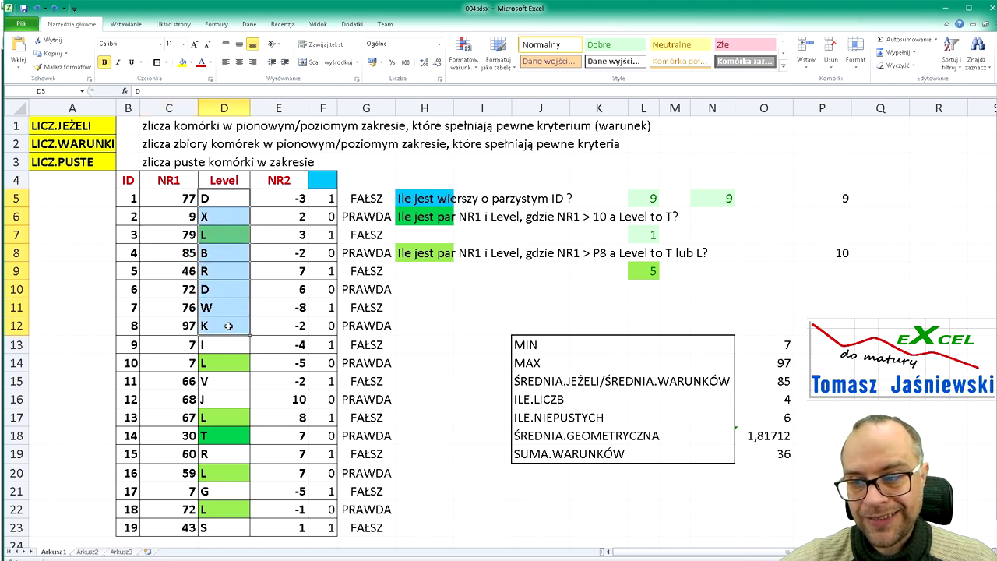
{"action": "left_click", "coordinate": [235, 438]}
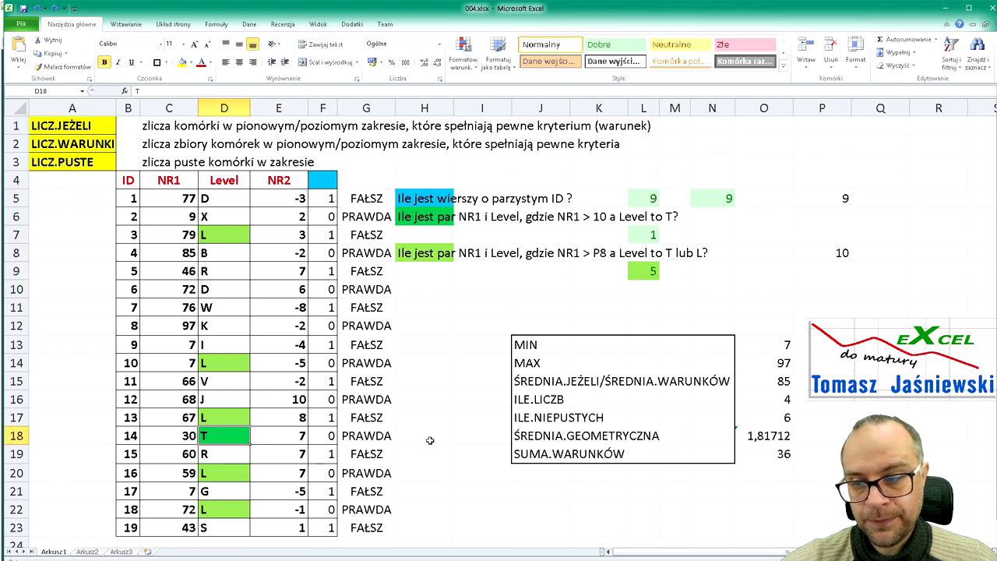
{"action": "left_click", "coordinate": [172, 435]}
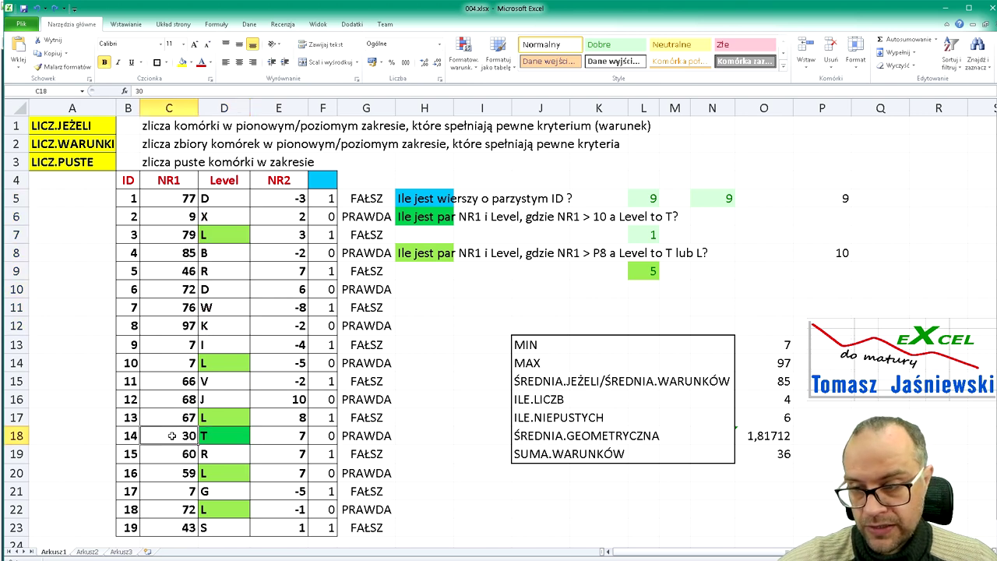
{"action": "left_click_drag", "start_coordinate": [170, 437], "coordinate": [227, 437]}
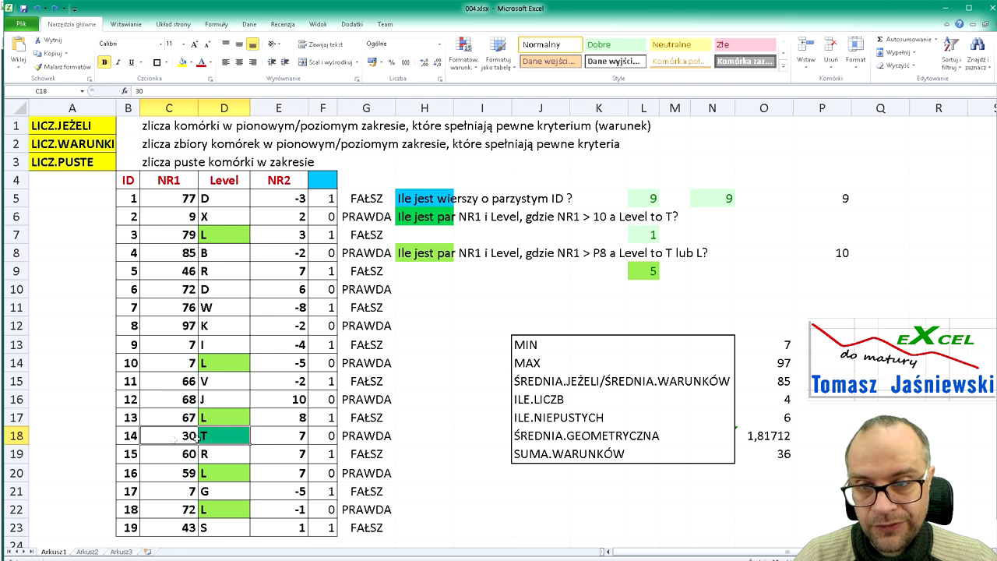
{"action": "left_click", "coordinate": [651, 236]}
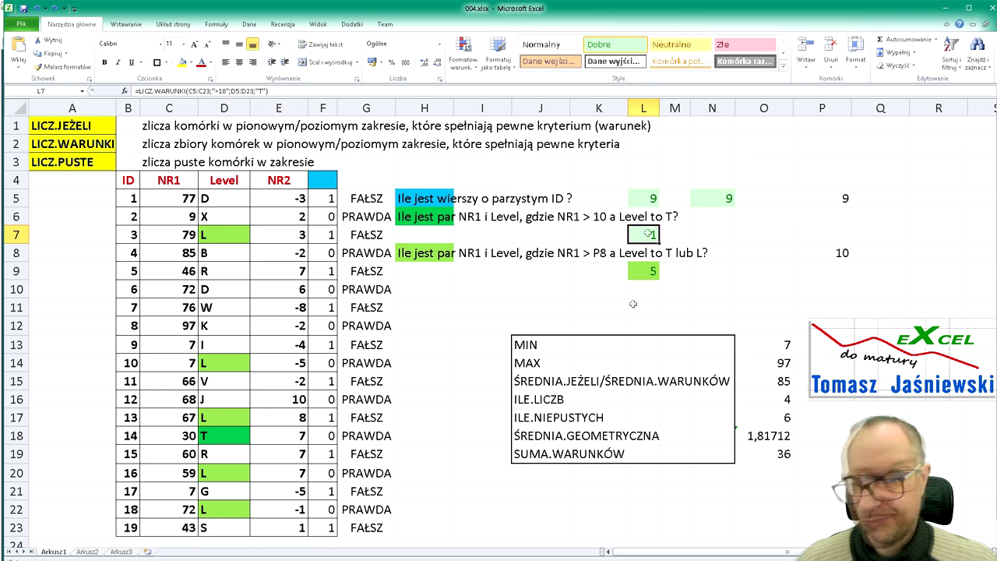
{"action": "double_click", "coordinate": [648, 234]}
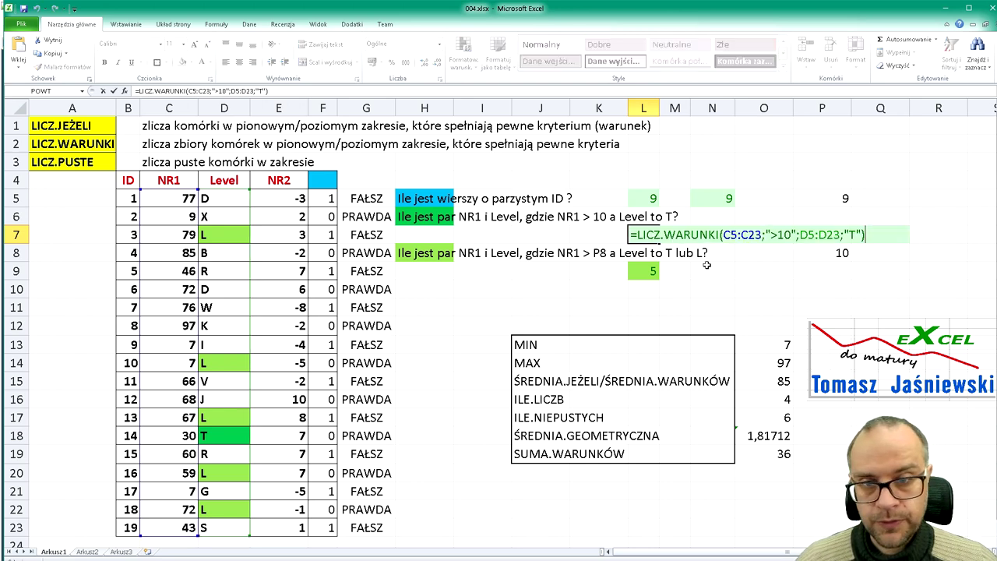
Edit L7 to =LICZ.WARUNKI(C5:C23;">10";D5:D23;"=T"), still returning 1
{"action": "left_click", "coordinate": [738, 236]}
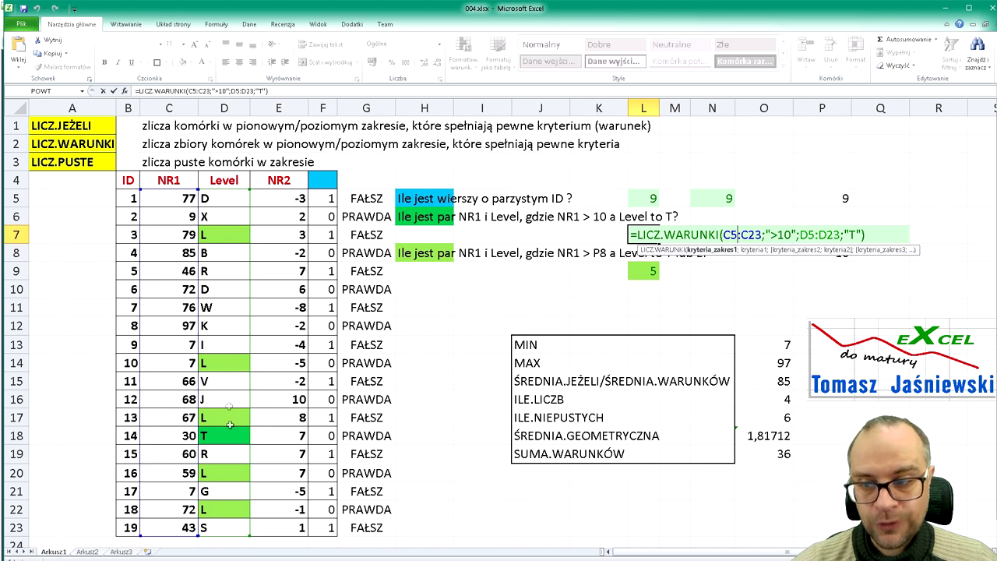
{"action": "left_click", "coordinate": [825, 236]}
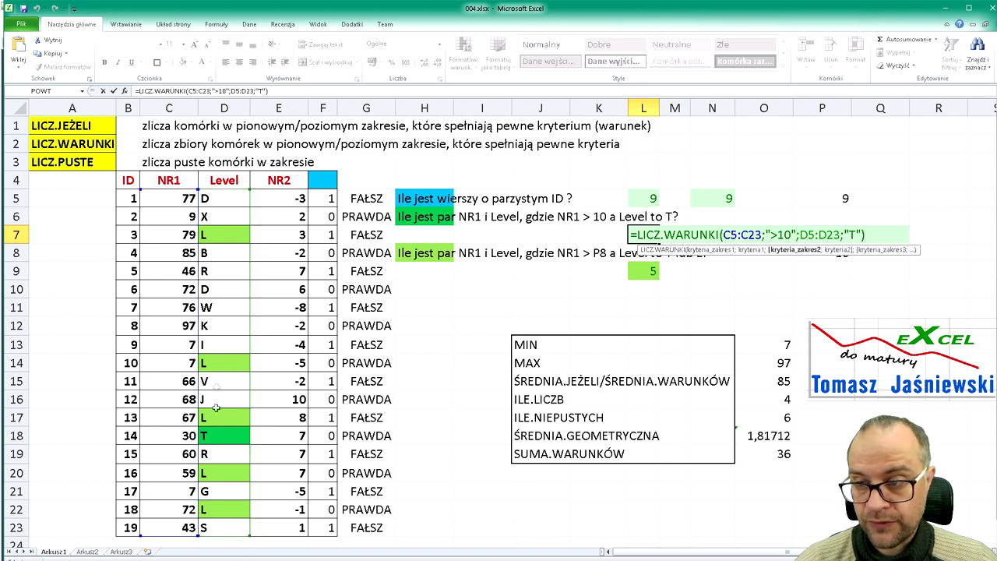
{"action": "double_click", "coordinate": [854, 235]}
{"action": "left_click", "coordinate": [850, 235]}
{"action": "type", "text": "="}
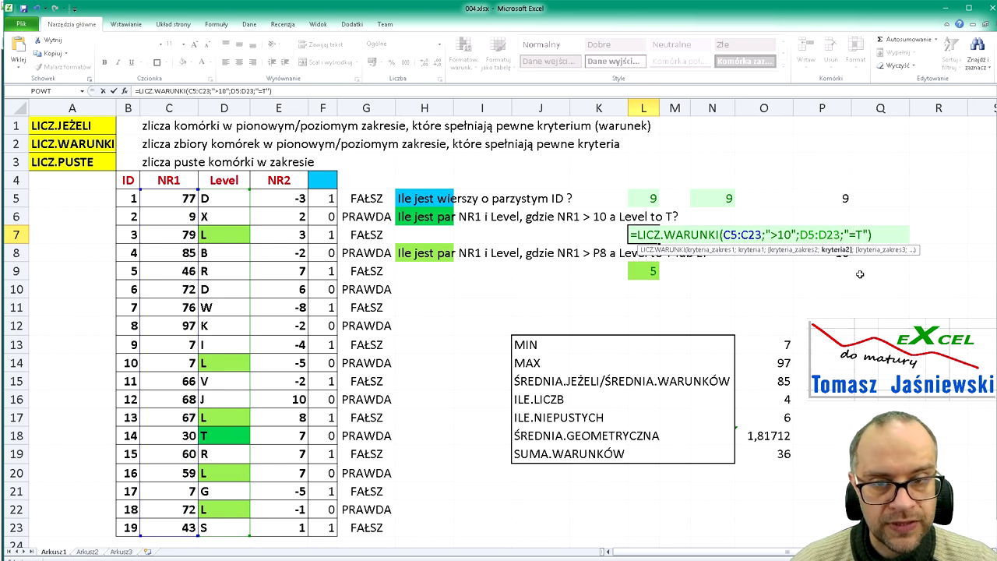
{"action": "key", "text": "Return"}
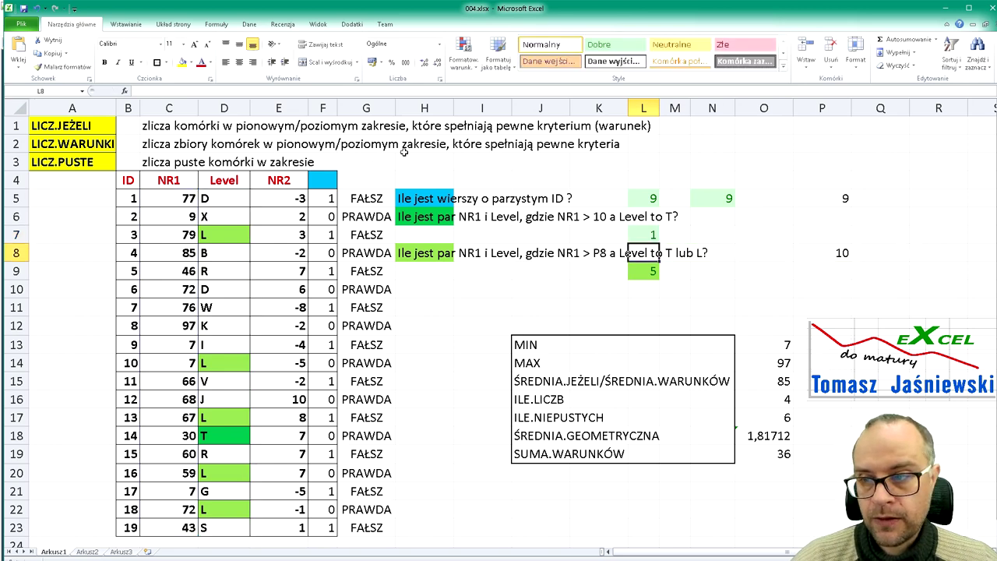
{"action": "left_click", "coordinate": [169, 198]}
{"action": "left_click", "coordinate": [221, 197]}
{"action": "left_click", "coordinate": [176, 205]}
{"action": "left_click", "coordinate": [223, 196]}
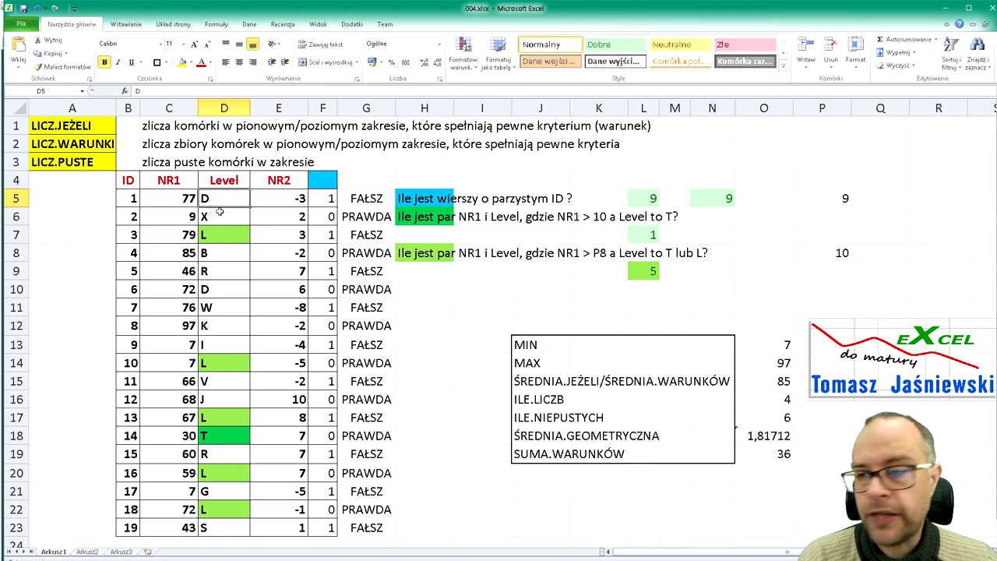
{"action": "left_click", "coordinate": [178, 211]}
{"action": "left_click", "coordinate": [220, 220]}
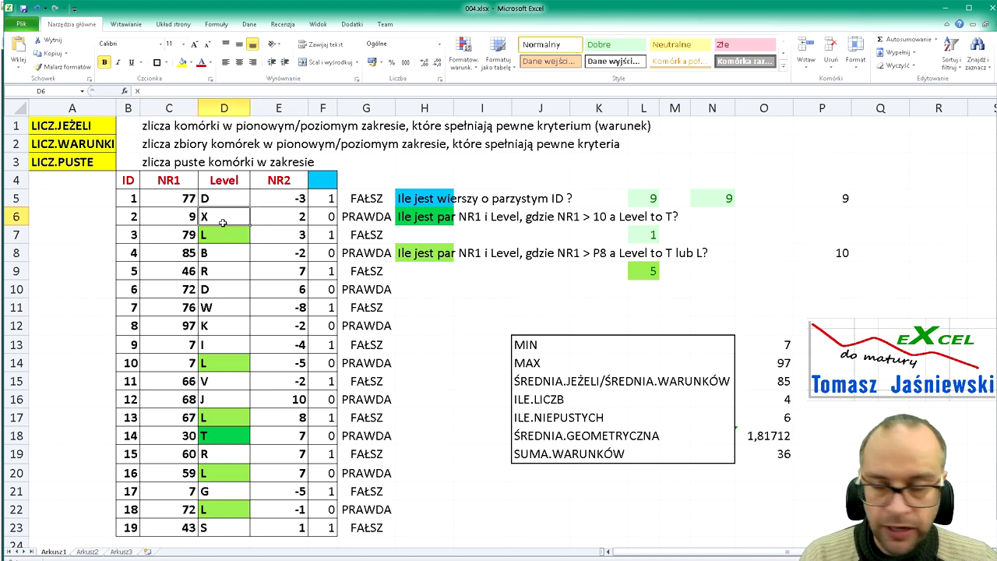
{"action": "left_click", "coordinate": [179, 438]}
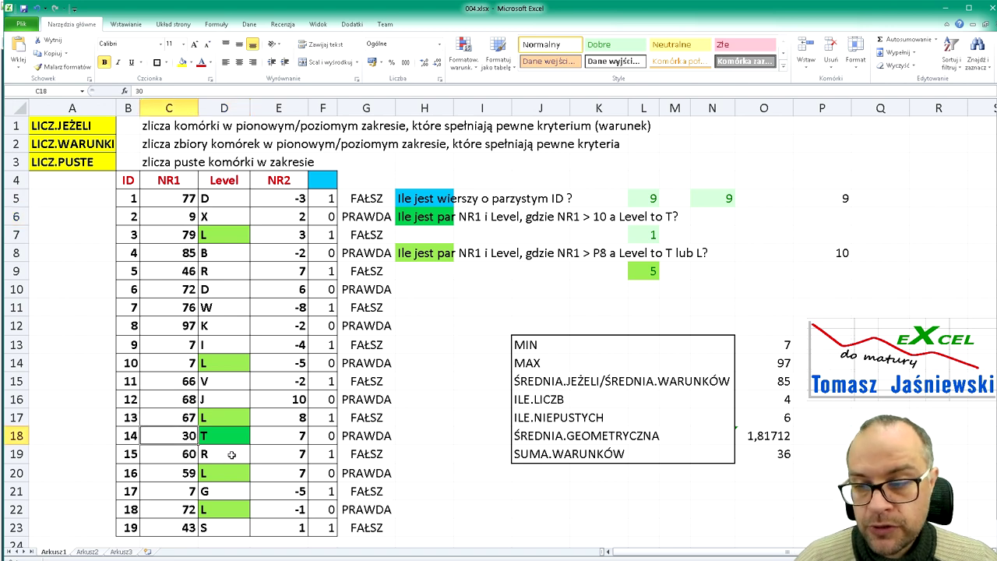
{"action": "left_click", "coordinate": [230, 440]}
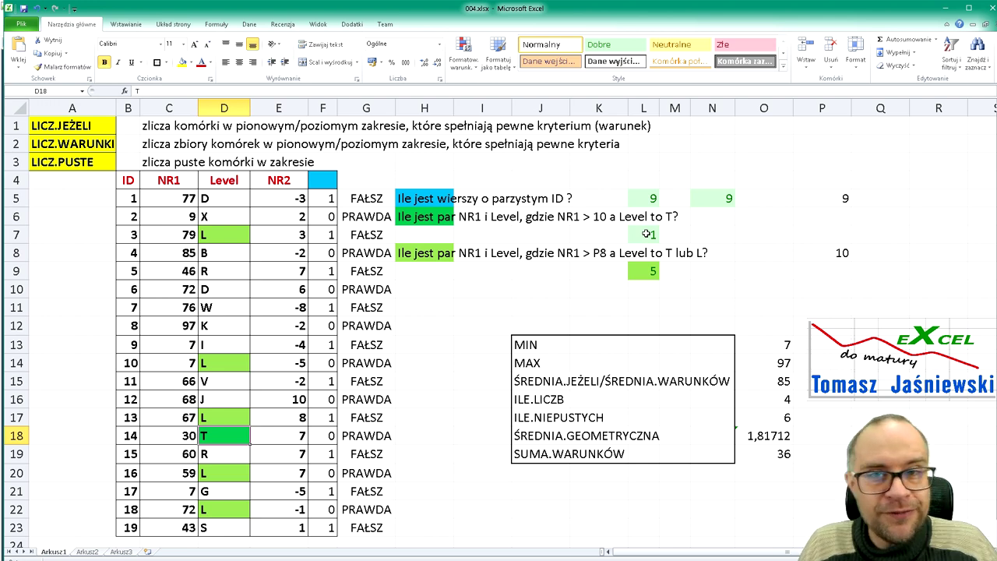
{"action": "left_click", "coordinate": [646, 233]}
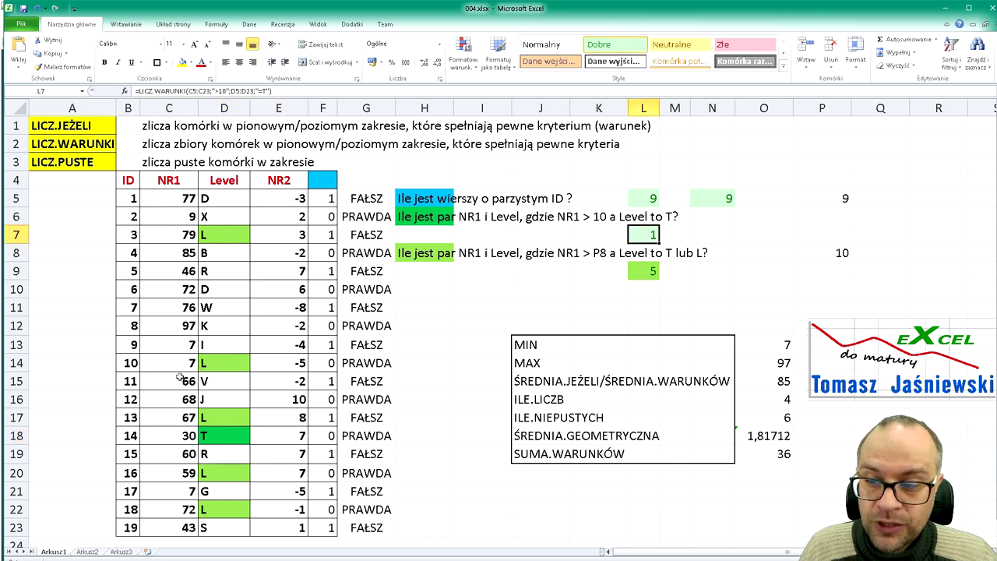
{"action": "left_click_drag", "start_coordinate": [101, 439], "coordinate": [415, 437]}
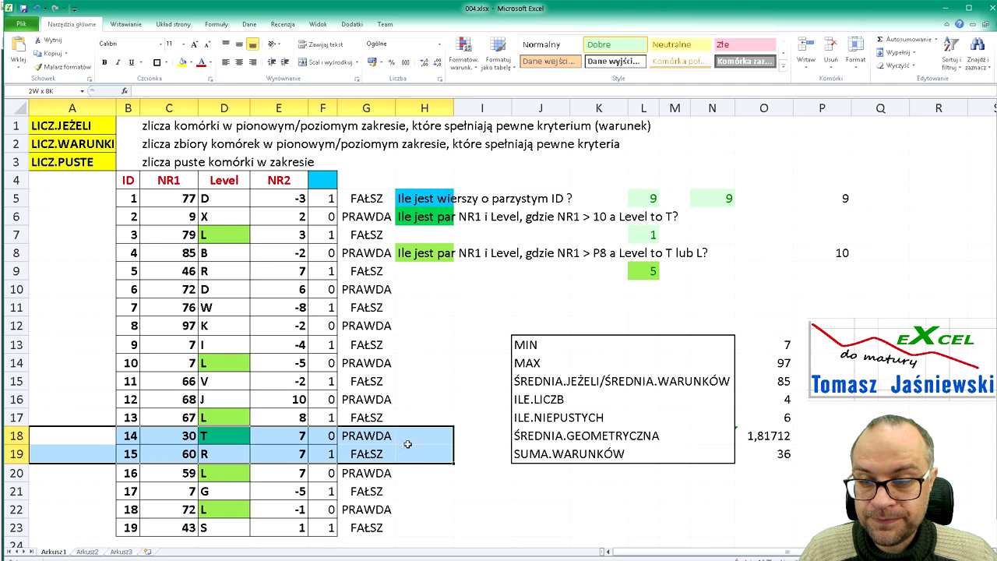
{"action": "left_click", "coordinate": [656, 232]}
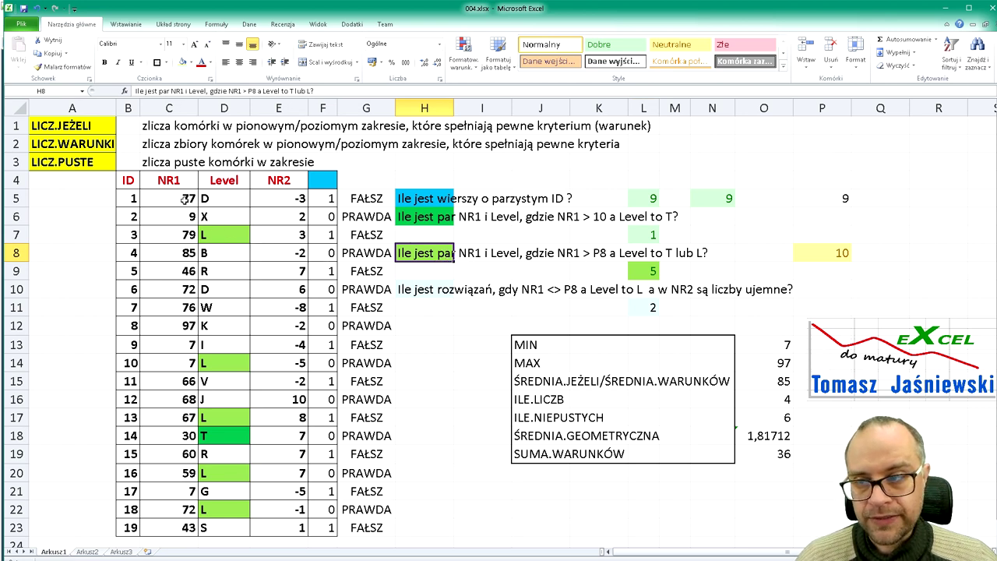
{"action": "left_click", "coordinate": [822, 257]}
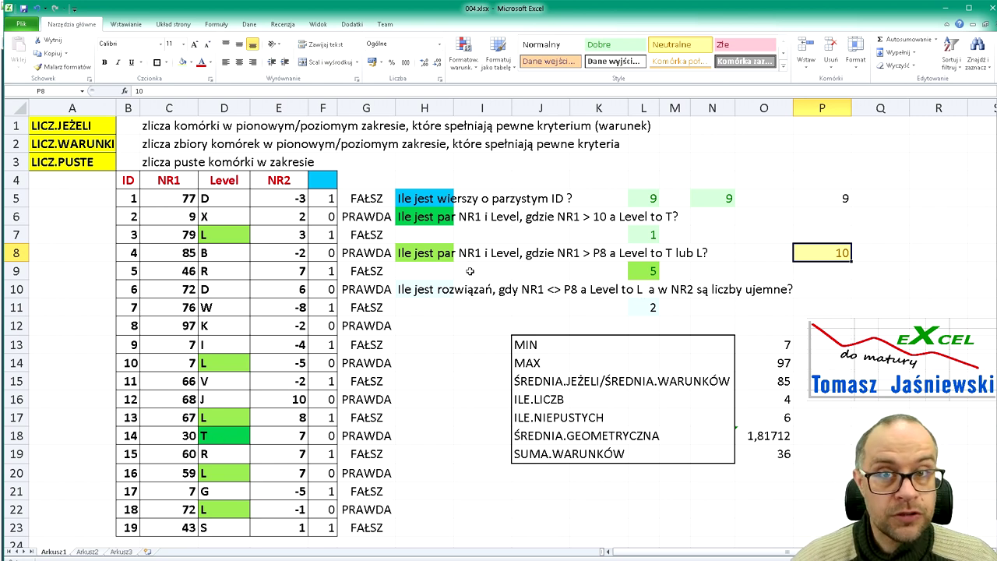
{"action": "left_click", "coordinate": [411, 255]}
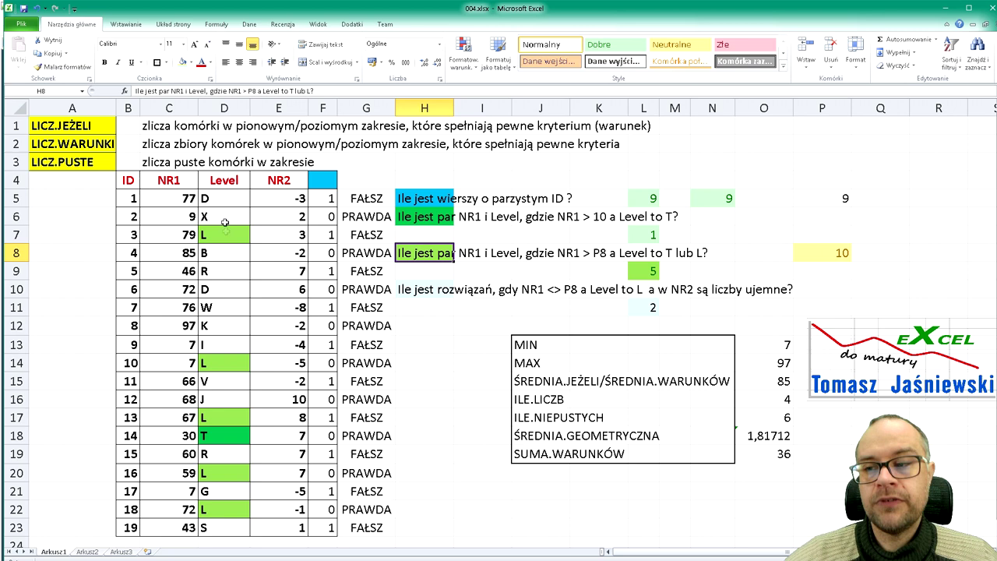
{"action": "left_click_drag", "start_coordinate": [224, 199], "coordinate": [232, 527]}
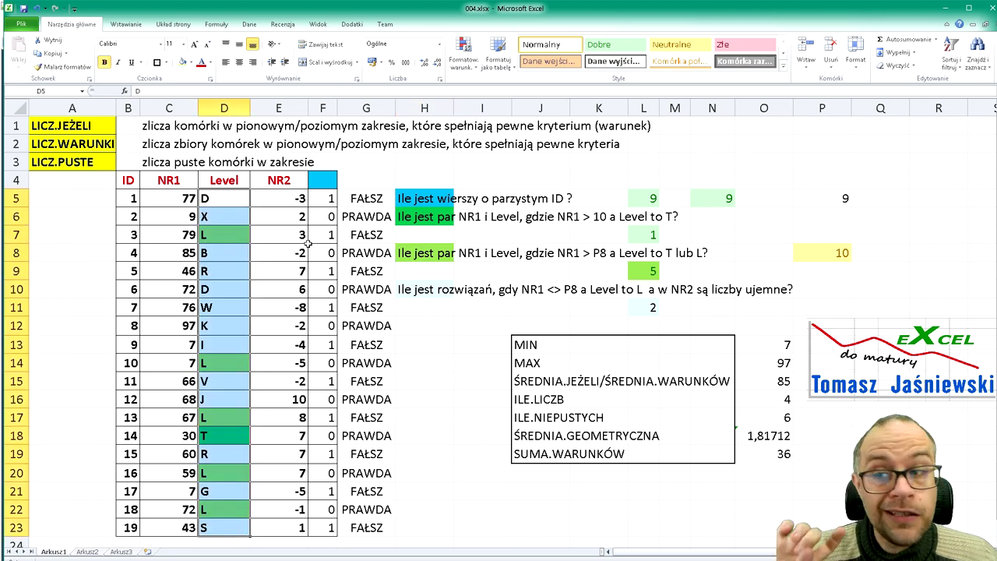
{"action": "left_click_drag", "start_coordinate": [304, 200], "coordinate": [300, 510]}
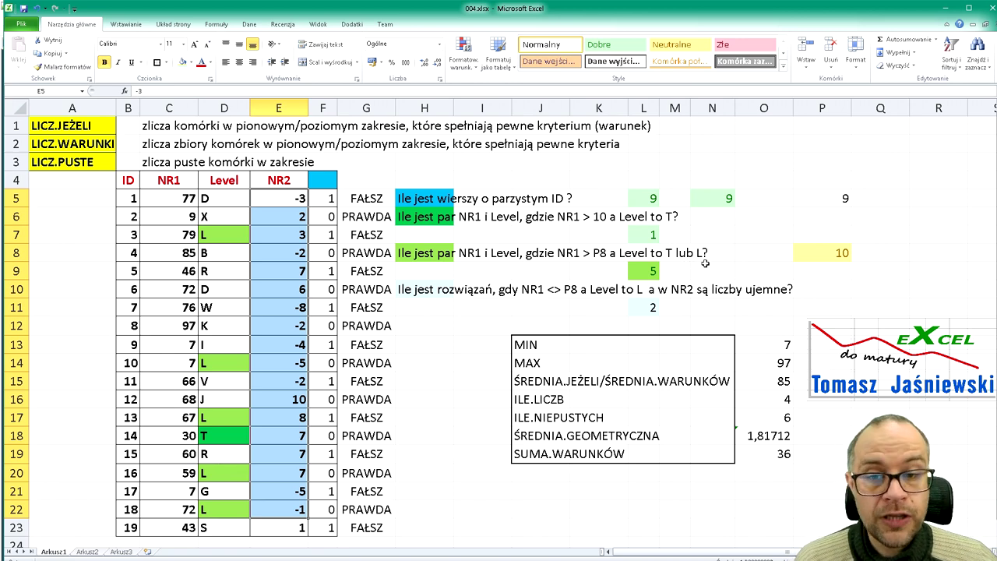
{"action": "left_click", "coordinate": [653, 272]}
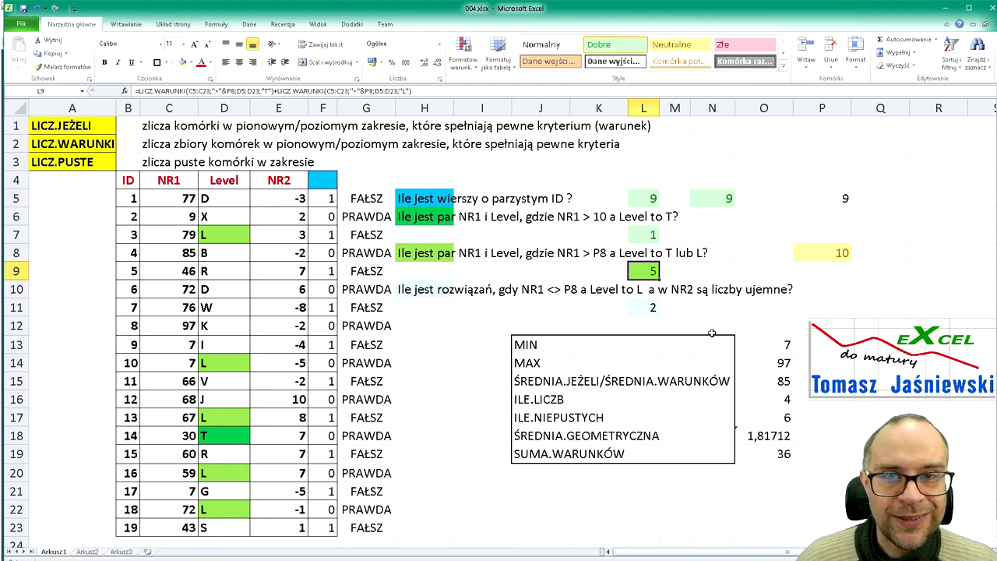
{"action": "key", "text": "F2"}
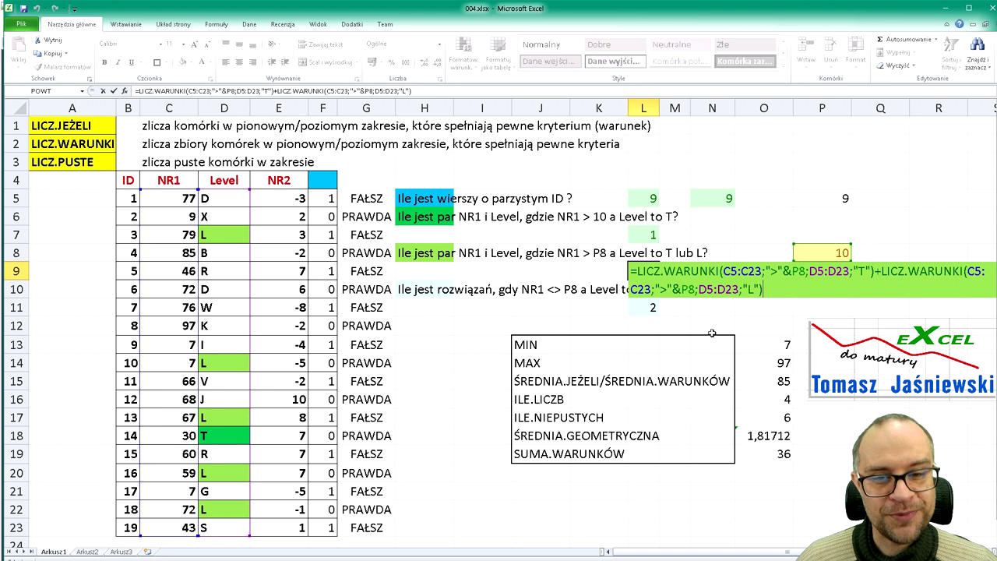
Highlight the ">", & and P8 parts of L9's NR1 criterion, then leave the cell
{"action": "left_click", "coordinate": [741, 274]}
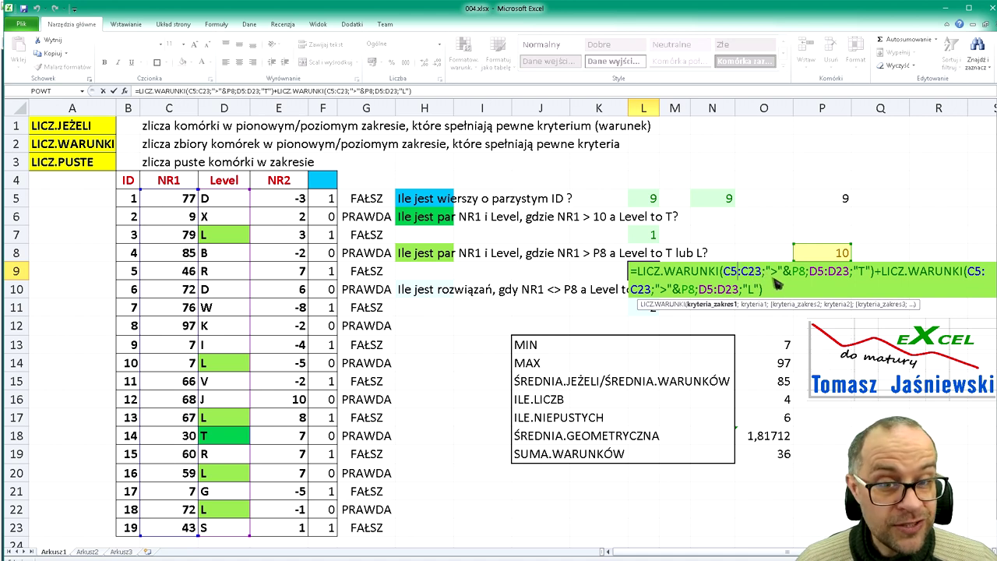
{"action": "left_click_drag", "start_coordinate": [766, 273], "coordinate": [783, 274]}
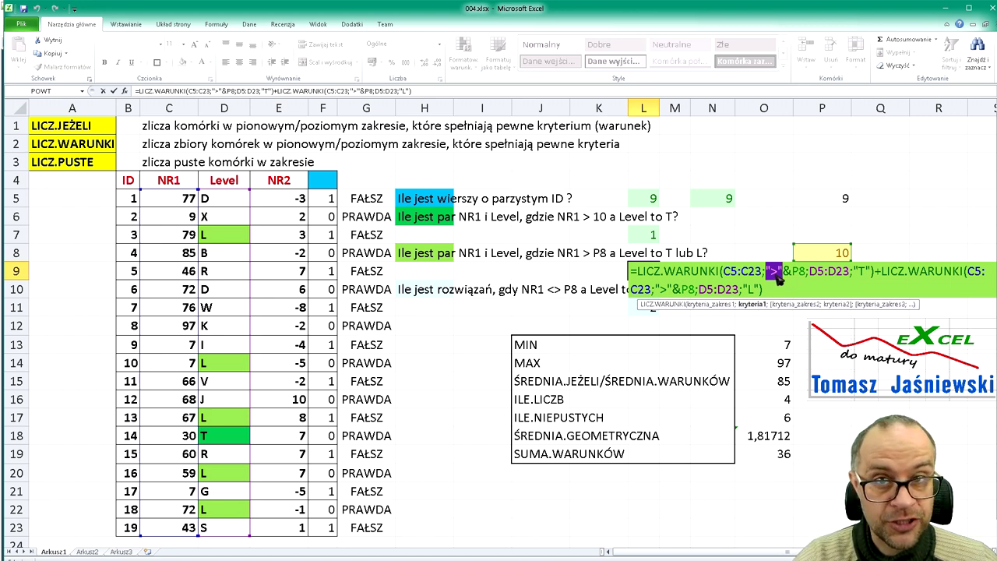
{"action": "left_click_drag", "start_coordinate": [782, 272], "coordinate": [793, 276]}
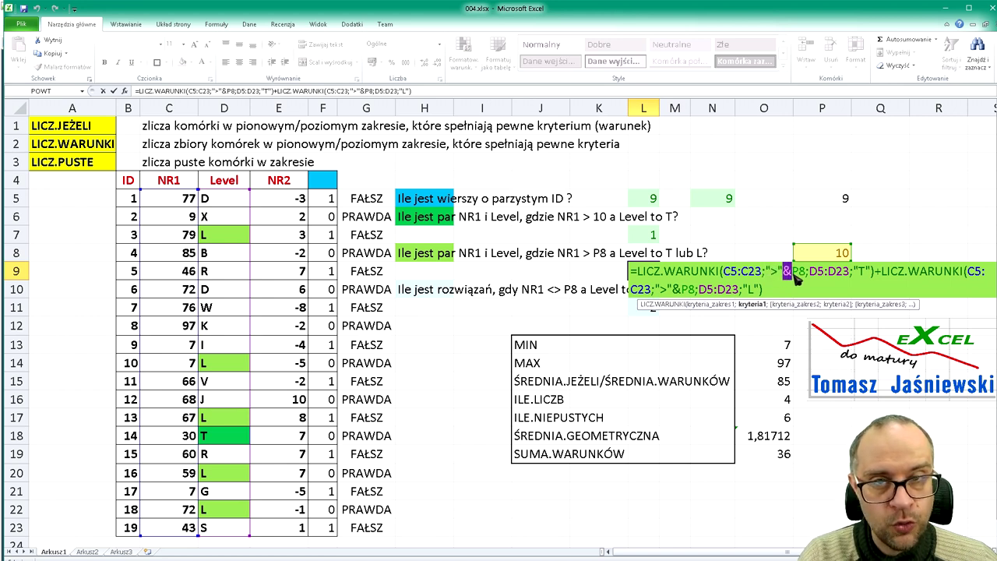
{"action": "left_click_drag", "start_coordinate": [797, 273], "coordinate": [791, 274]}
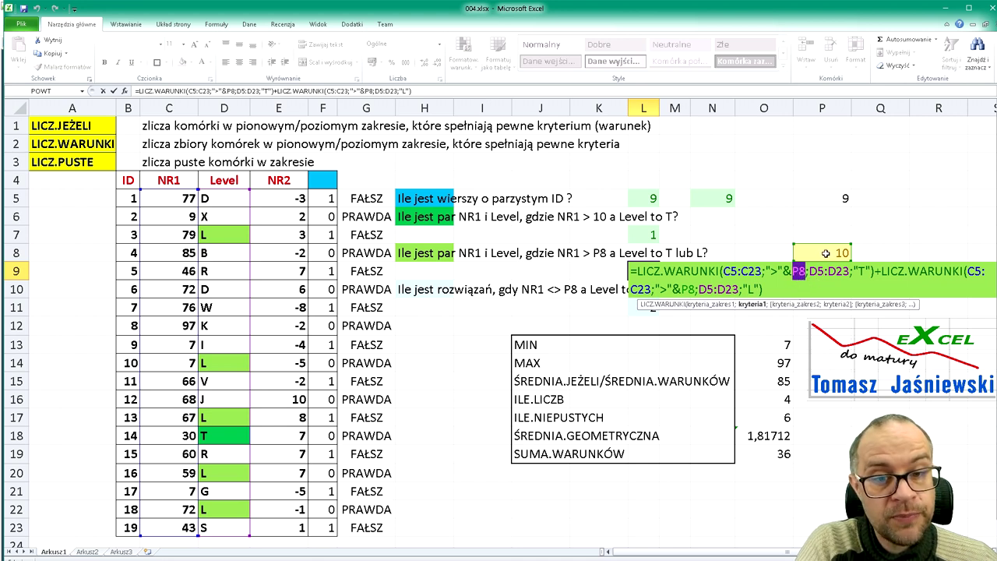
{"action": "mouse_move", "coordinate": [765, 272]}
{"action": "left_mouse_down"}
{"action": "mouse_move", "coordinate": [795, 276]}
{"action": "mouse_move", "coordinate": [802, 296]}
{"action": "left_mouse_up"}
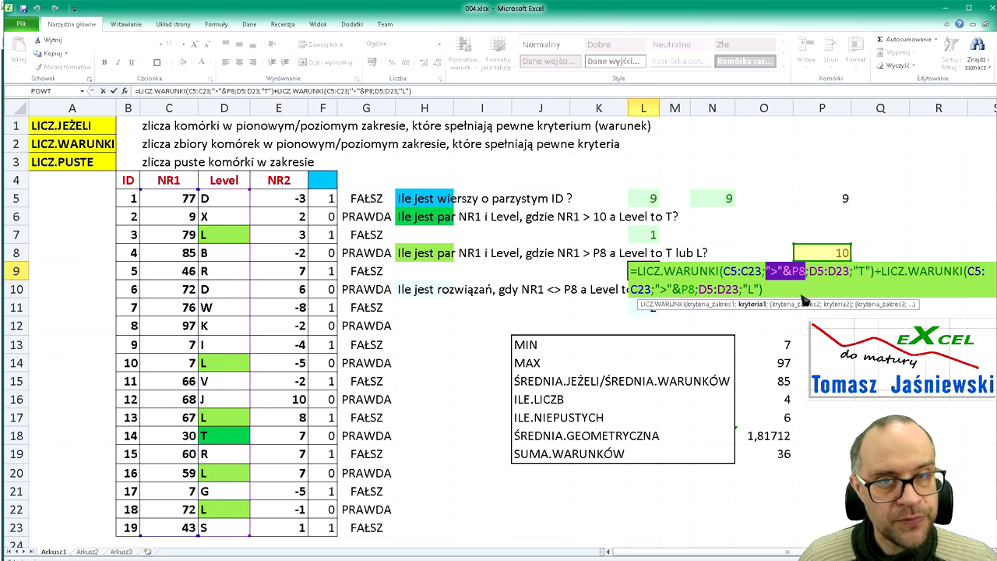
{"action": "key", "text": "Escape"}
Replace L7's fixed ">10" criterion with ">"&P8, keeping the result 1
{"action": "key", "text": "Up"}
{"action": "key", "text": "Up"}
{"action": "key", "text": "F2"}
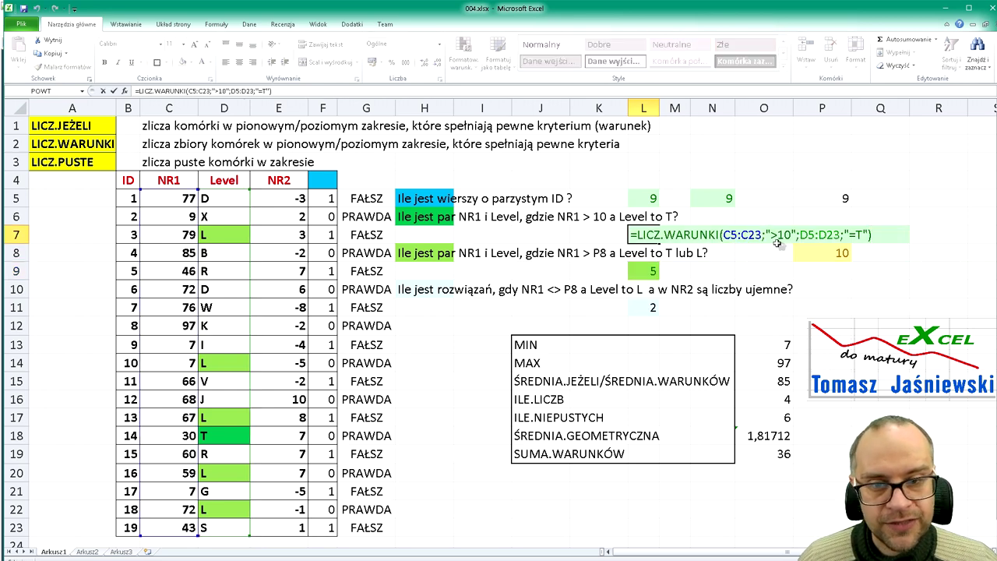
{"action": "left_click_drag", "start_coordinate": [766, 235], "coordinate": [797, 237]}
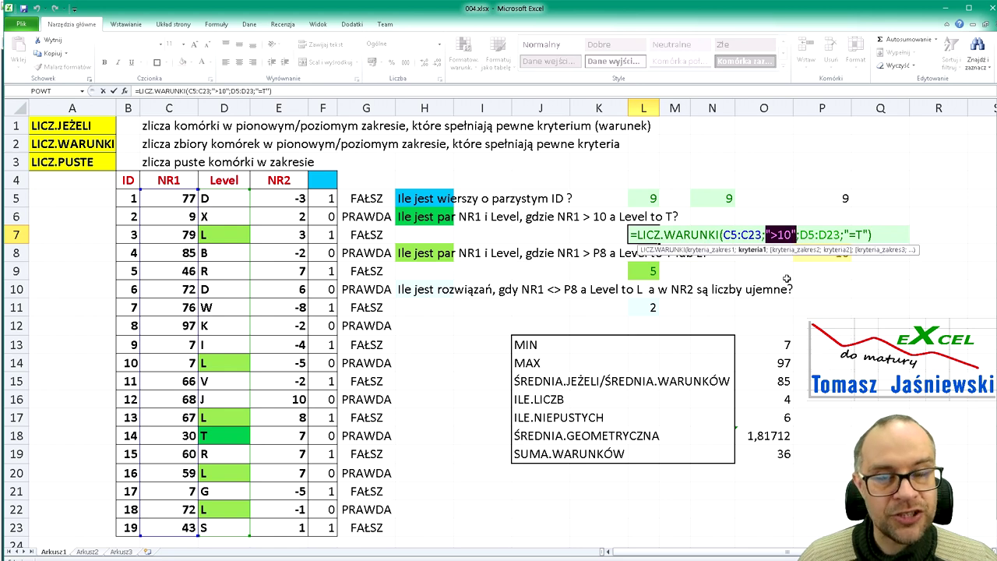
{"action": "type", "text": "\">\"&P8"}
{"action": "key", "text": "Return"}
{"action": "key", "text": "Down"}
{"action": "key", "text": "F2"}
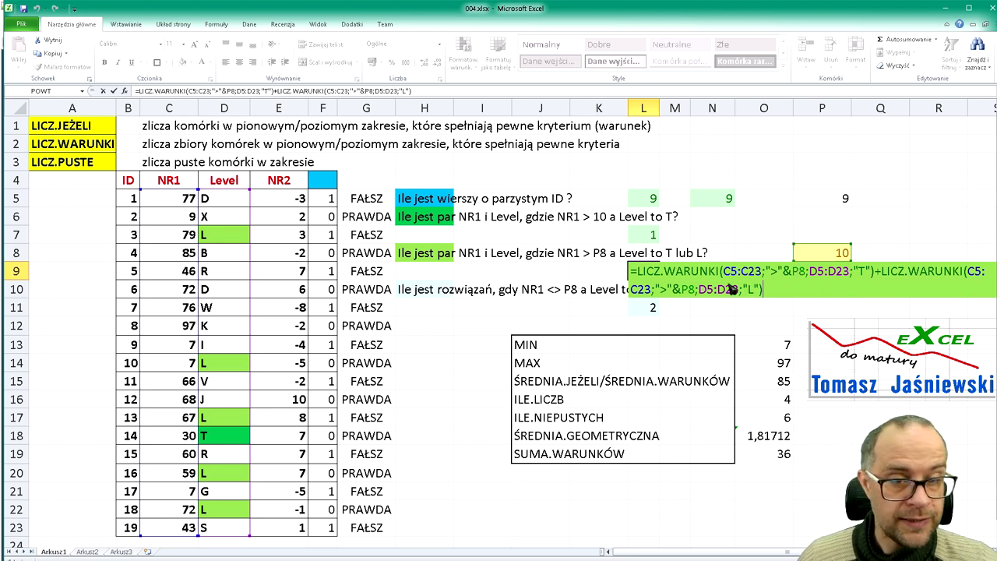
Discard an accidental "=" edit in L9 and reconfirm its original formula returning 5
{"action": "left_click", "coordinate": [824, 273]}
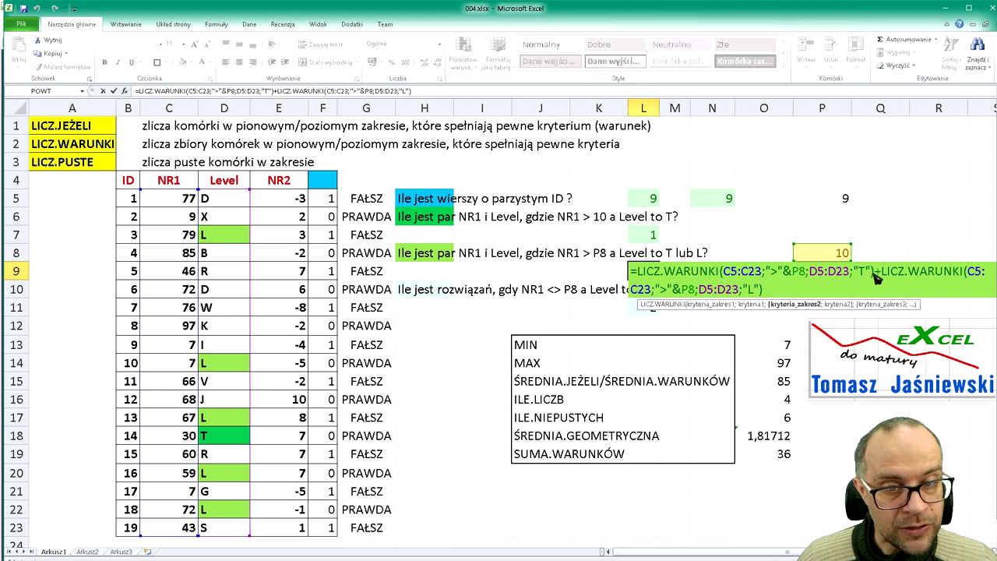
{"action": "left_click", "coordinate": [863, 278]}
{"action": "type", "text": "="}
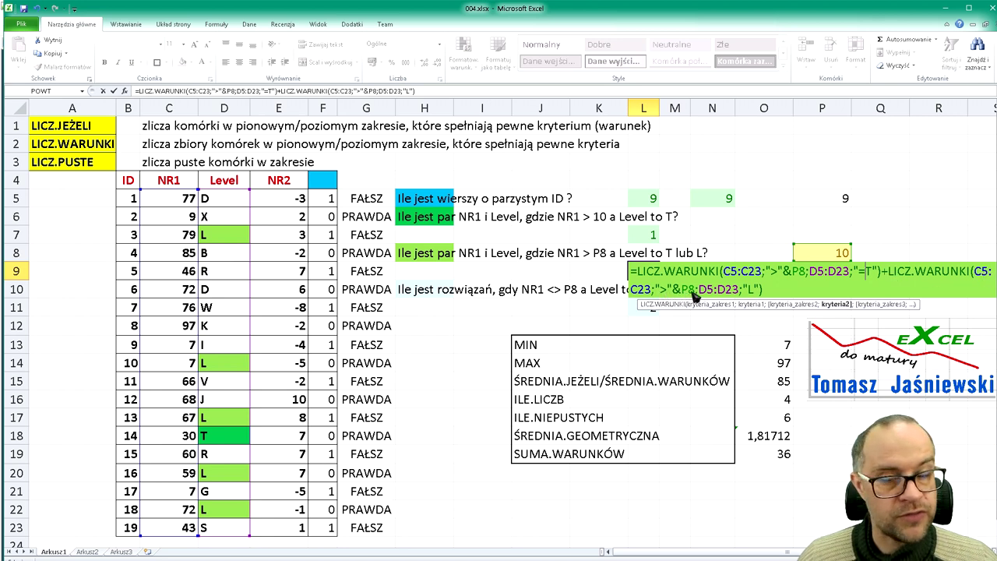
{"action": "left_click", "coordinate": [707, 289]}
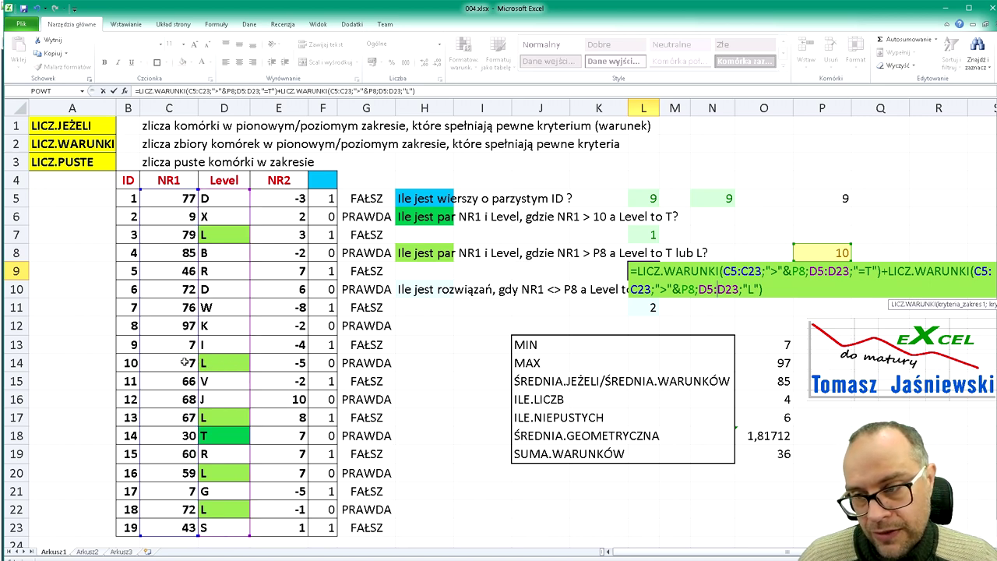
{"action": "left_click_drag", "start_coordinate": [187, 363], "coordinate": [221, 366]}
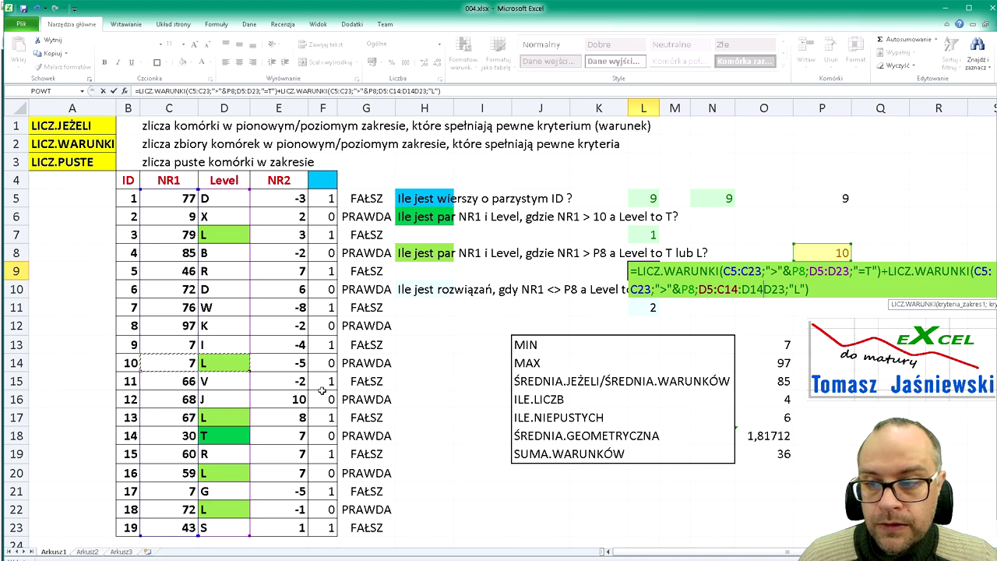
{"action": "key", "text": "Escape"}
{"action": "key", "text": "F2"}
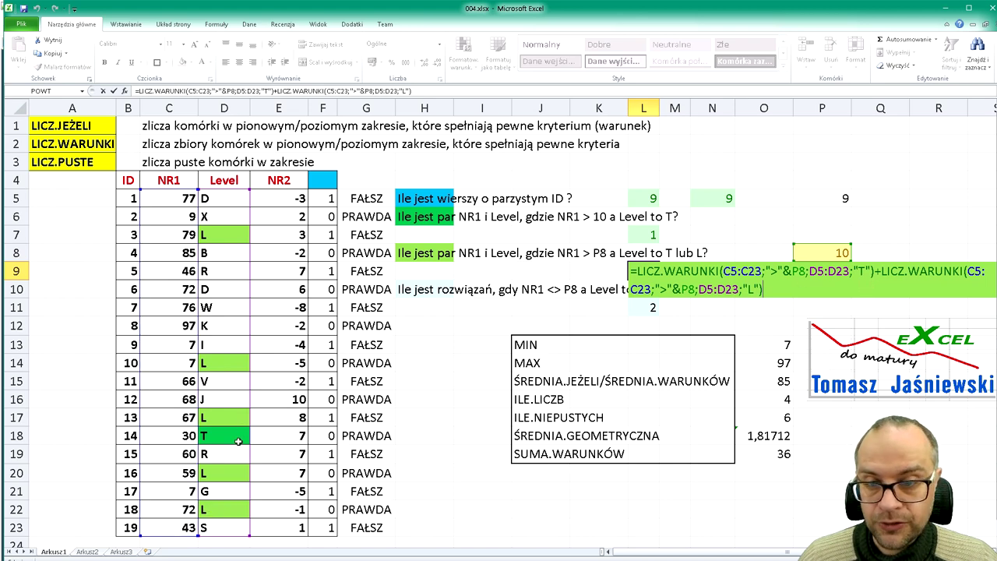
{"action": "key", "text": "ctrl+Return"}
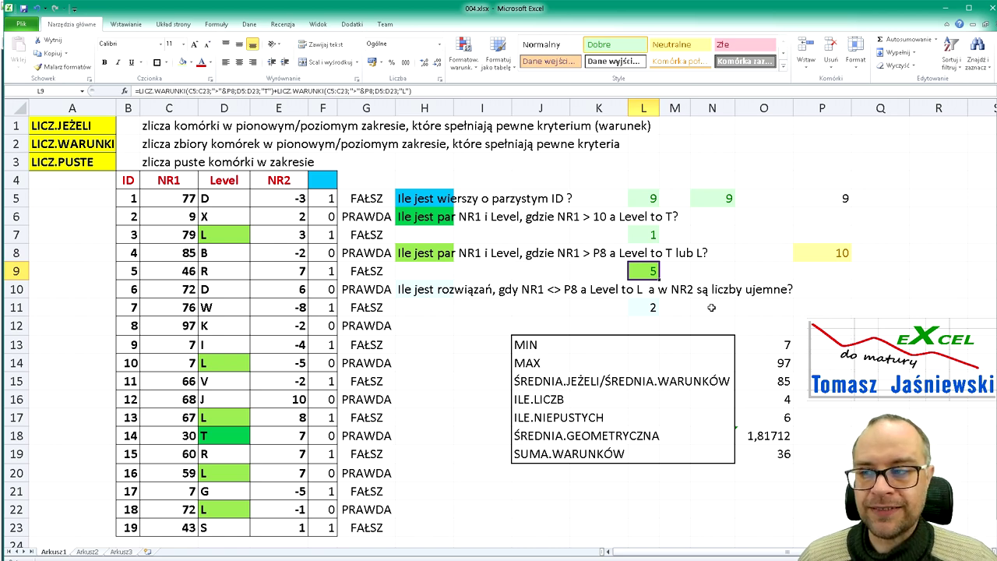
{"action": "left_click", "coordinate": [425, 290]}
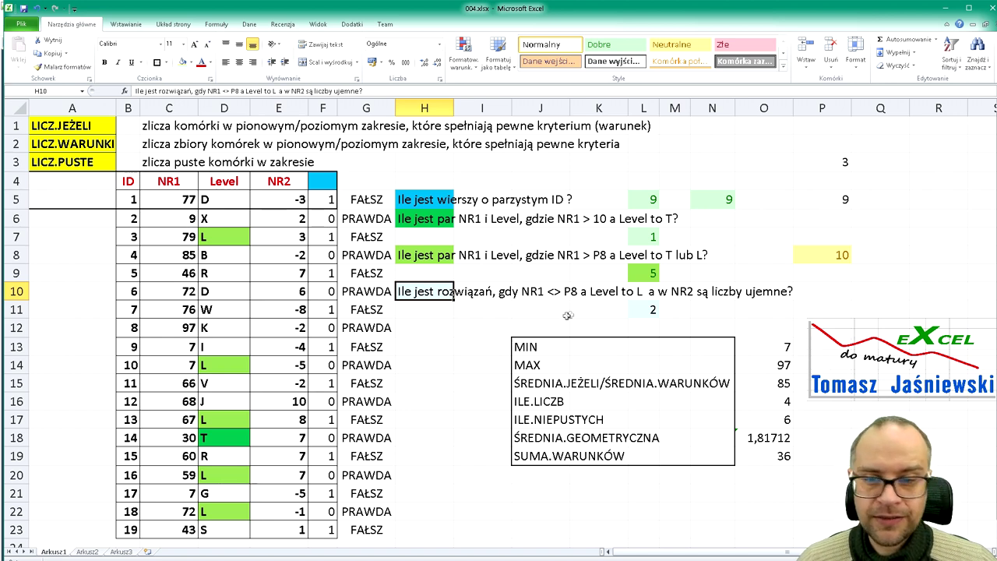
Go through L11's NR1 "<>" criterion, Level range and NR2 range; it returns 2
{"action": "left_click", "coordinate": [650, 309]}
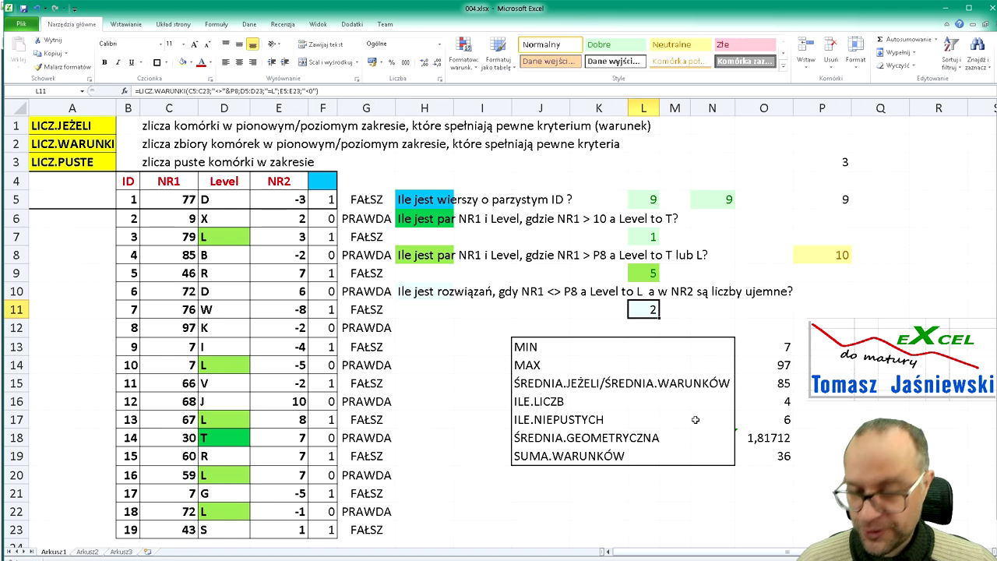
{"action": "key", "text": "F2"}
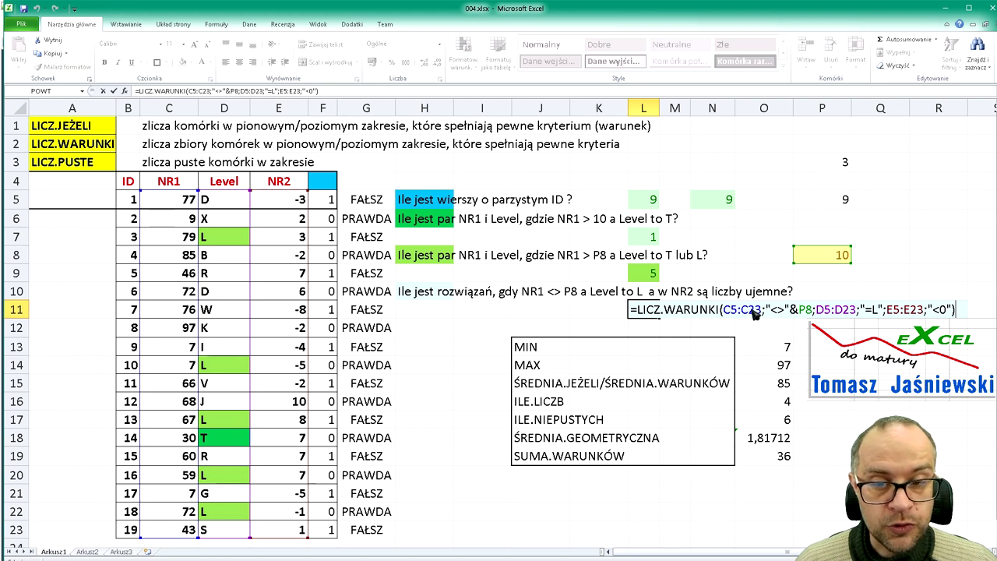
{"action": "left_click", "coordinate": [750, 312]}
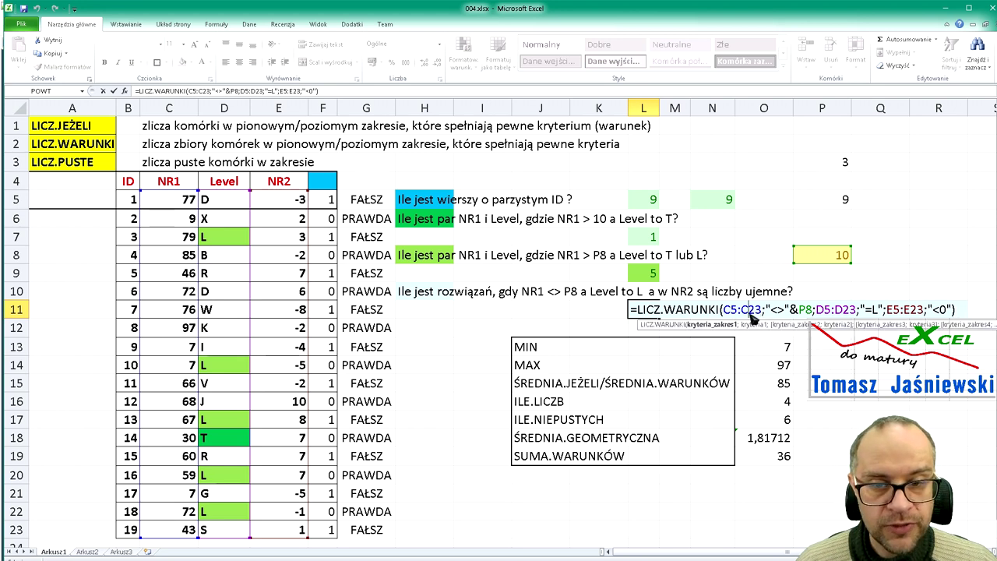
{"action": "left_click", "coordinate": [780, 312]}
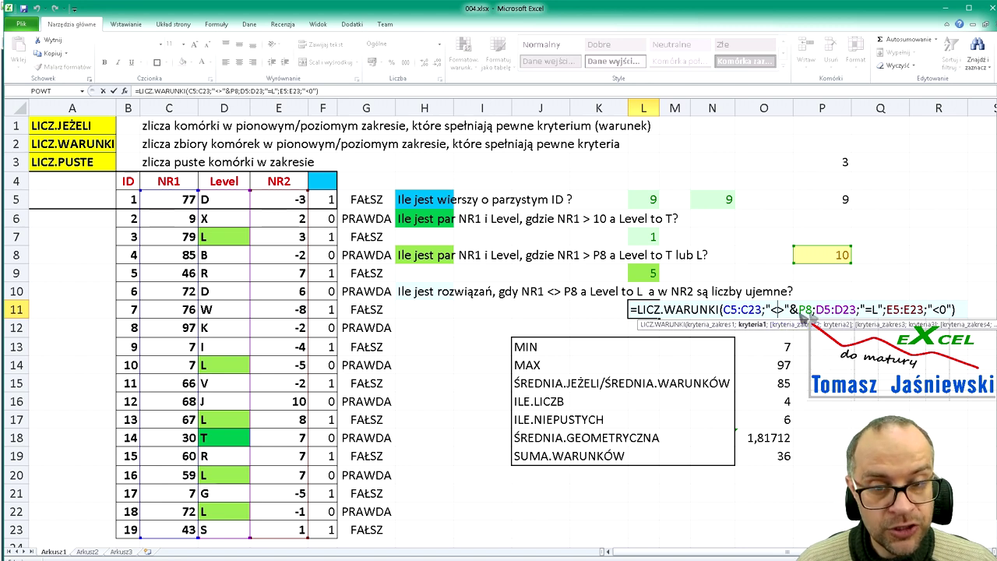
{"action": "left_click_drag", "start_coordinate": [770, 309], "coordinate": [813, 316]}
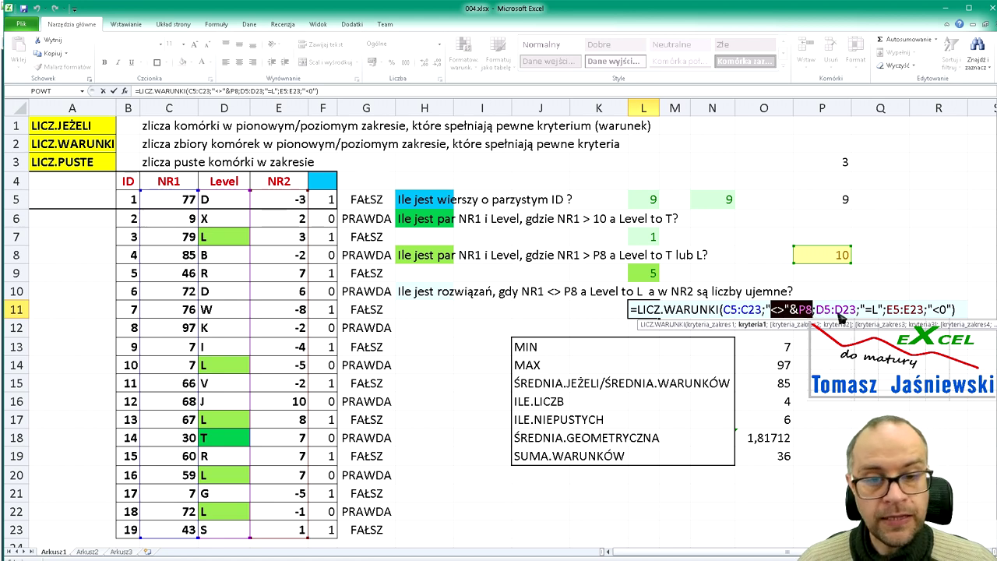
{"action": "left_click", "coordinate": [834, 313]}
{"action": "left_click", "coordinate": [904, 310]}
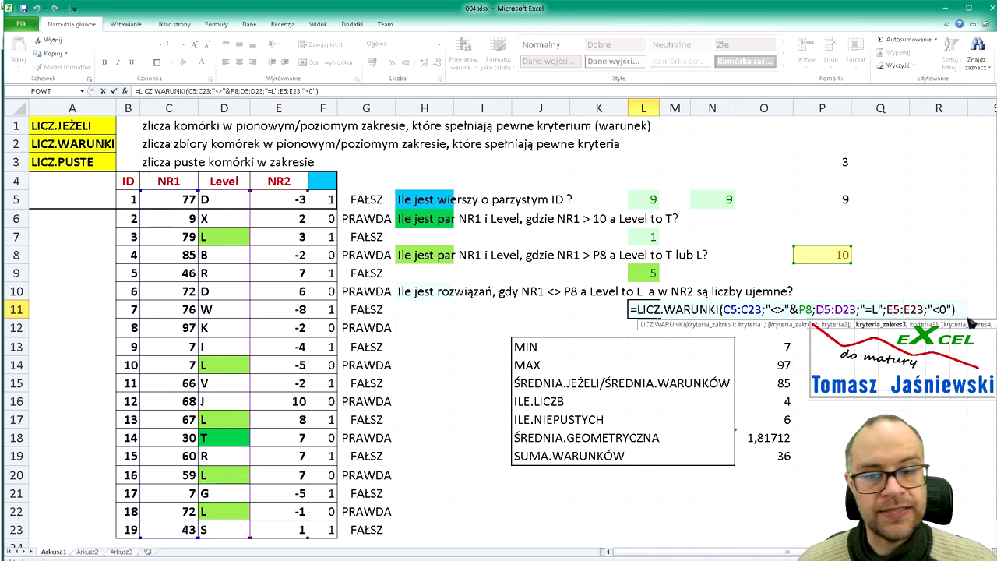
{"action": "key", "text": "Return"}
{"action": "left_click", "coordinate": [651, 309]}
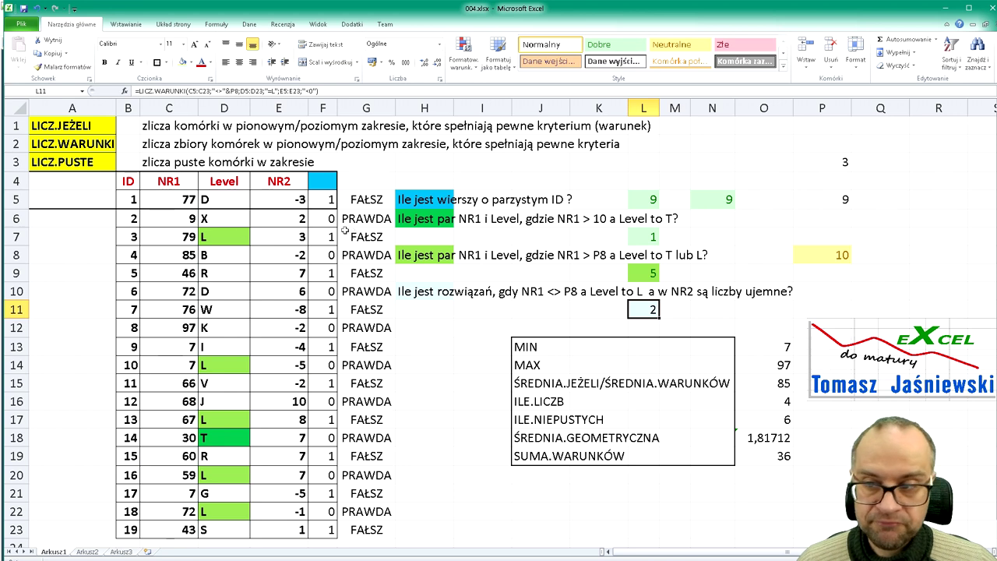
Inspect the NR1, Level and NR2 values for IDs 3 and 10
{"action": "left_click", "coordinate": [236, 238]}
{"action": "left_click", "coordinate": [176, 237]}
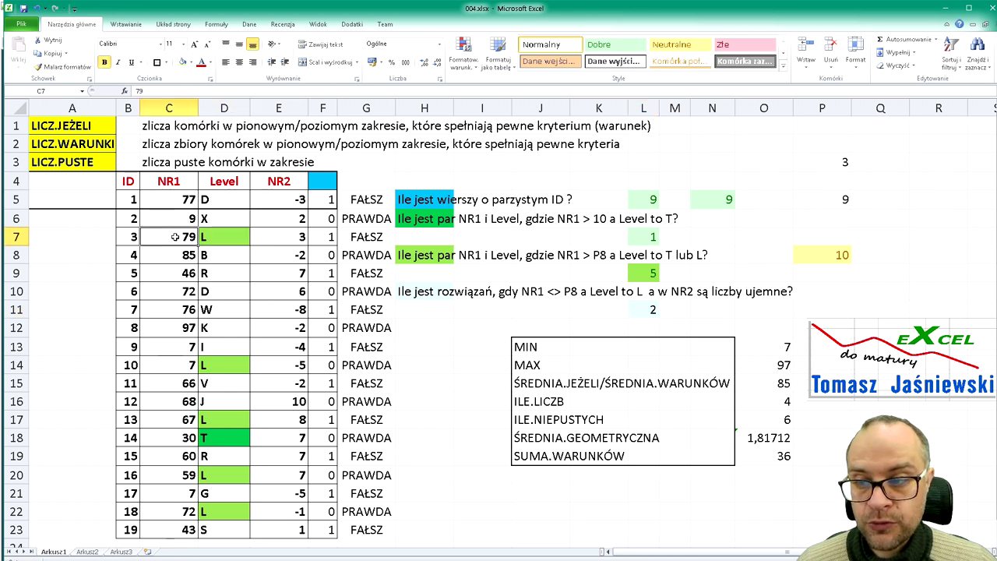
{"action": "left_click", "coordinate": [304, 234]}
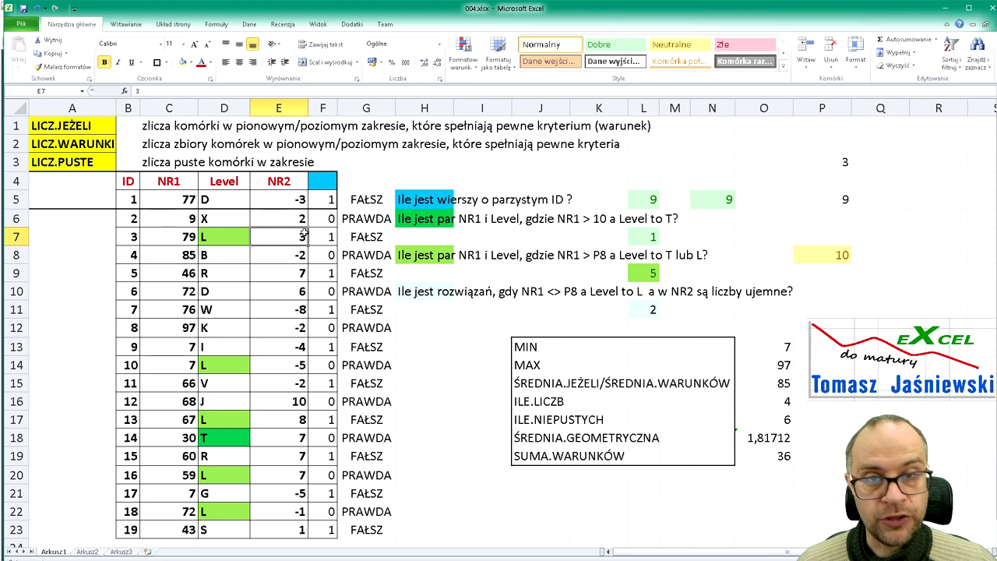
{"action": "left_click", "coordinate": [236, 366]}
{"action": "left_click", "coordinate": [174, 371]}
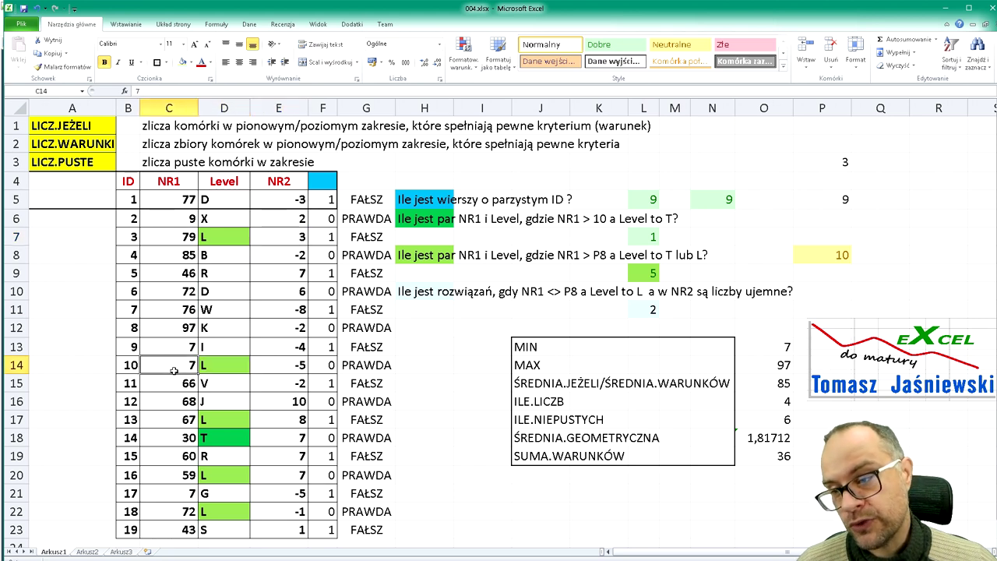
{"action": "left_click", "coordinate": [268, 367]}
{"action": "left_click_drag", "start_coordinate": [156, 369], "coordinate": [299, 365]}
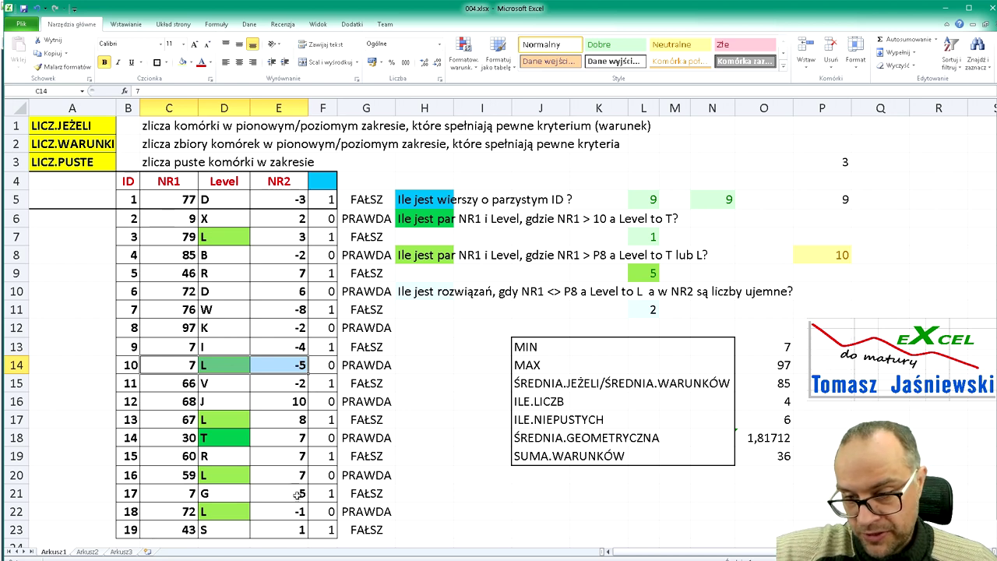
Change ID 18's NR1 in C22 from 72 to 10, then recheck L11 and P8
{"action": "left_click_drag", "start_coordinate": [180, 512], "coordinate": [273, 519]}
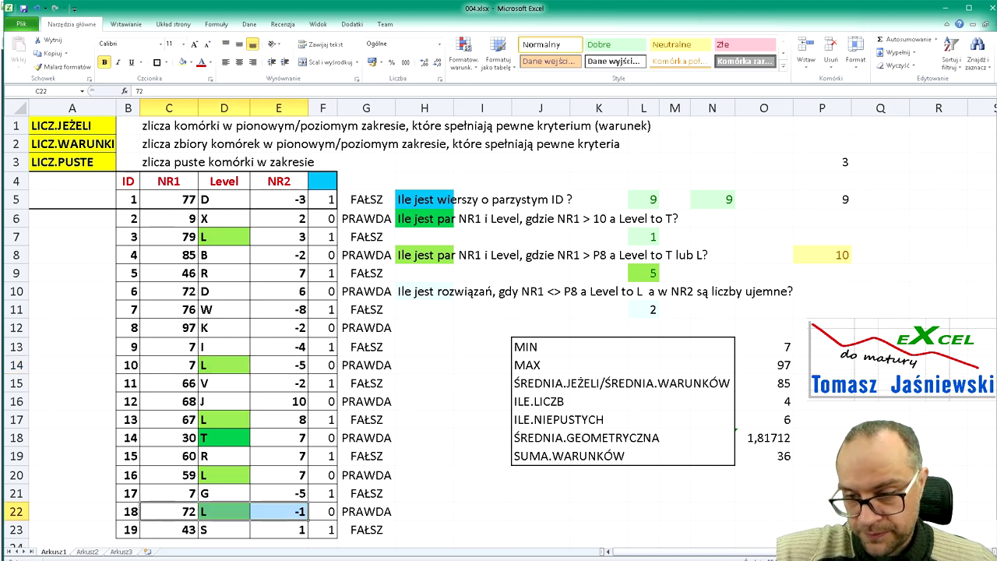
{"action": "left_click", "coordinate": [187, 511]}
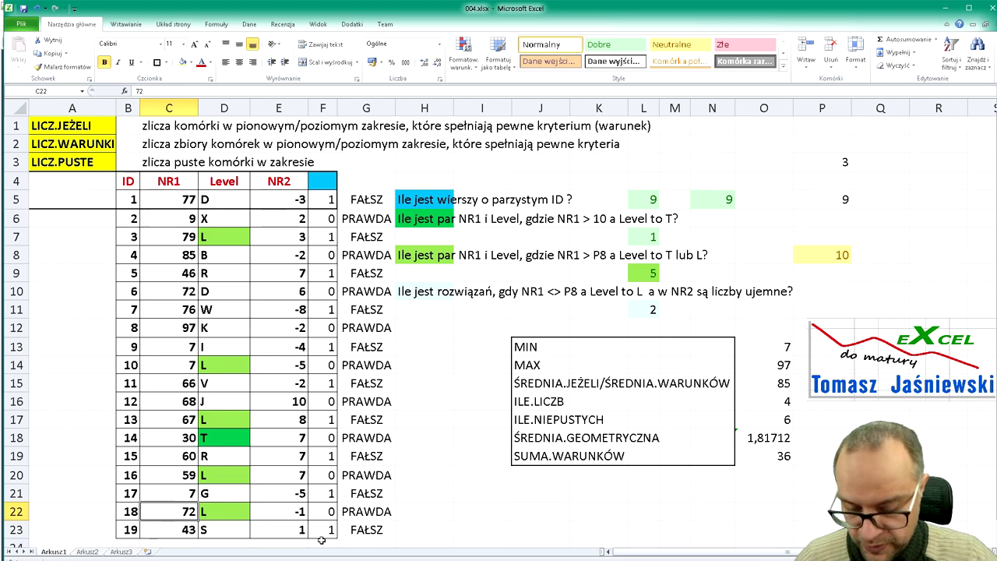
{"action": "type", "text": "10"}
{"action": "key", "text": "Return"}
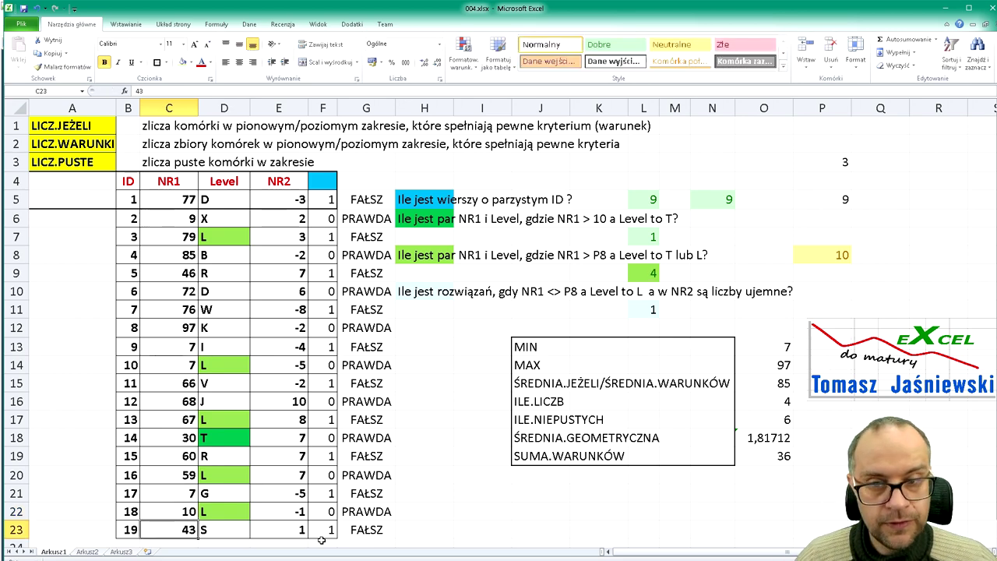
{"action": "left_click", "coordinate": [651, 305]}
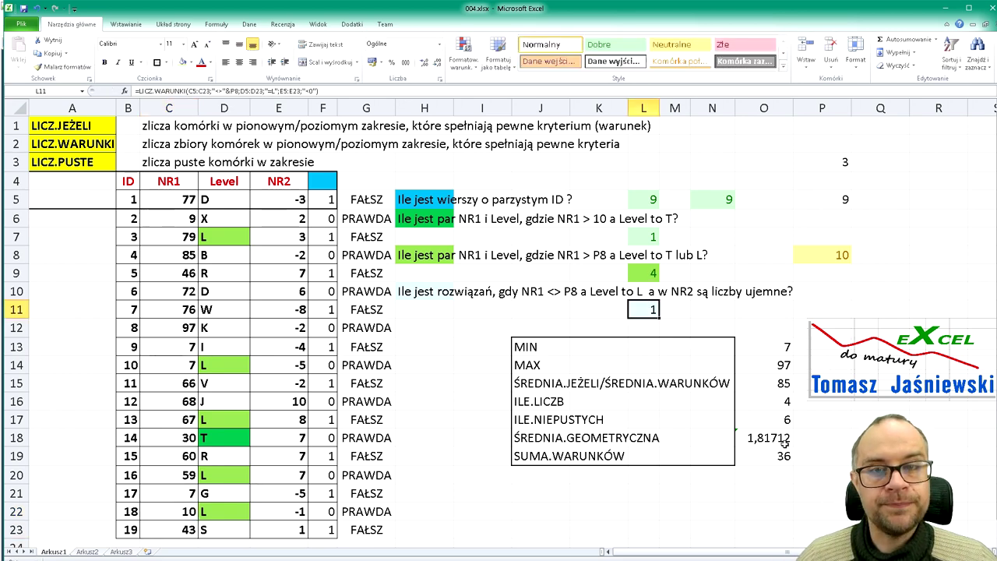
{"action": "left_click", "coordinate": [804, 260]}
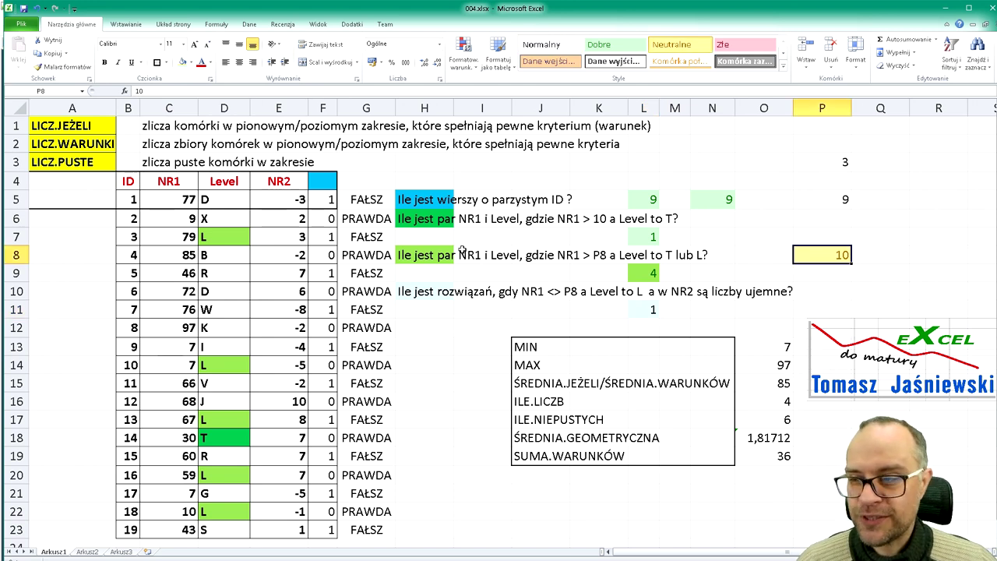
{"action": "left_click", "coordinate": [97, 162]}
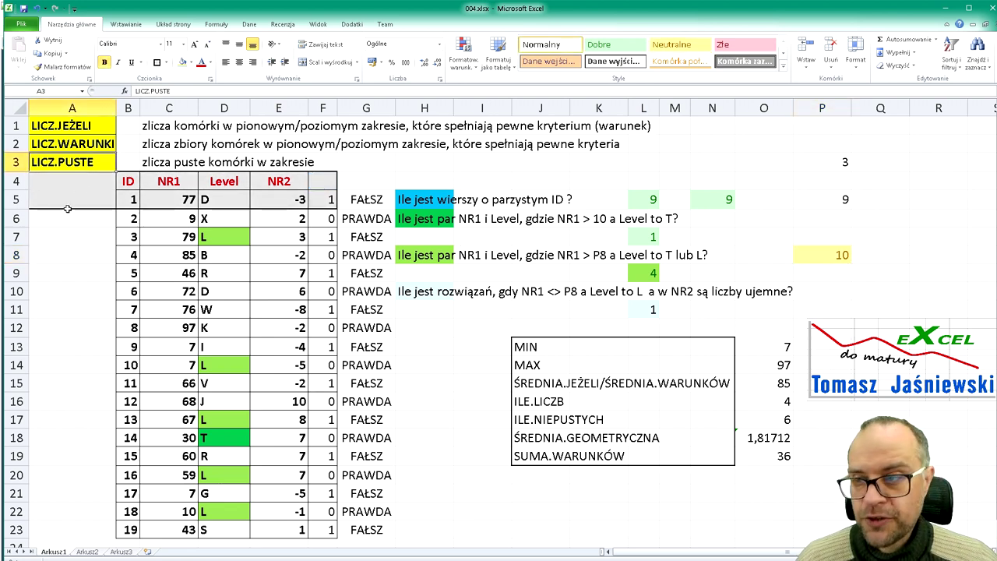
{"action": "left_click", "coordinate": [851, 162]}
{"action": "key", "text": "F2"}
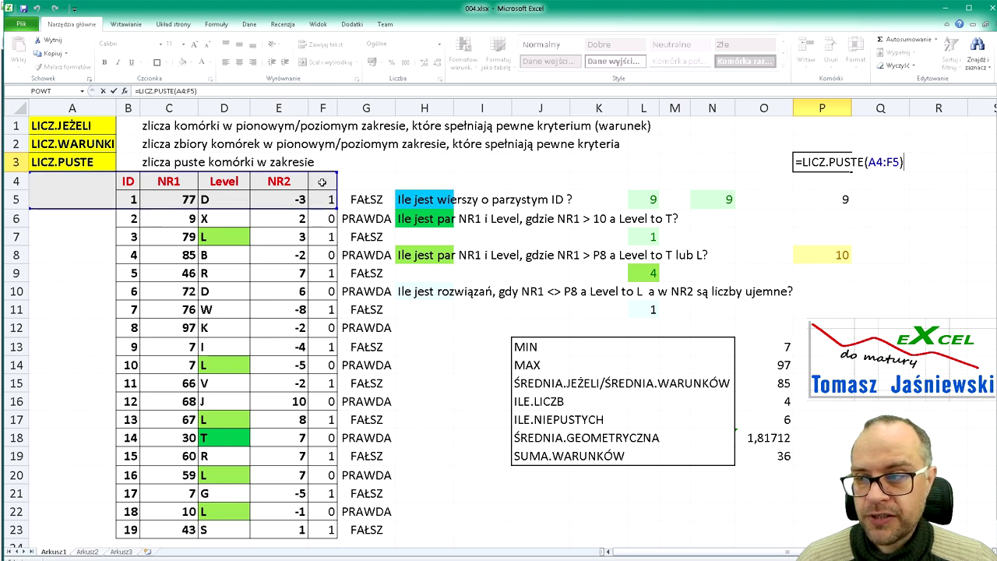
{"action": "key", "text": "Return"}
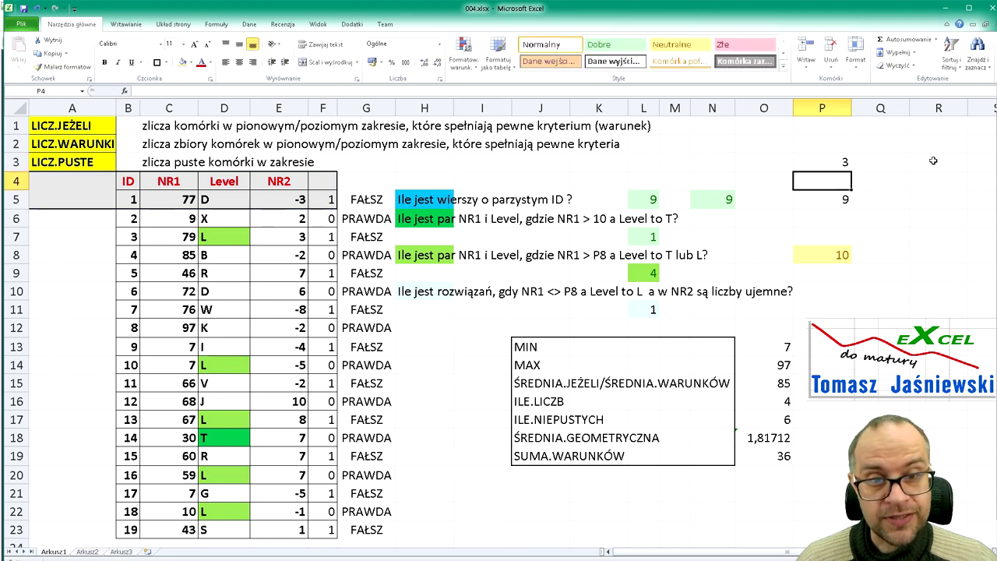
{"action": "key", "text": "Up"}
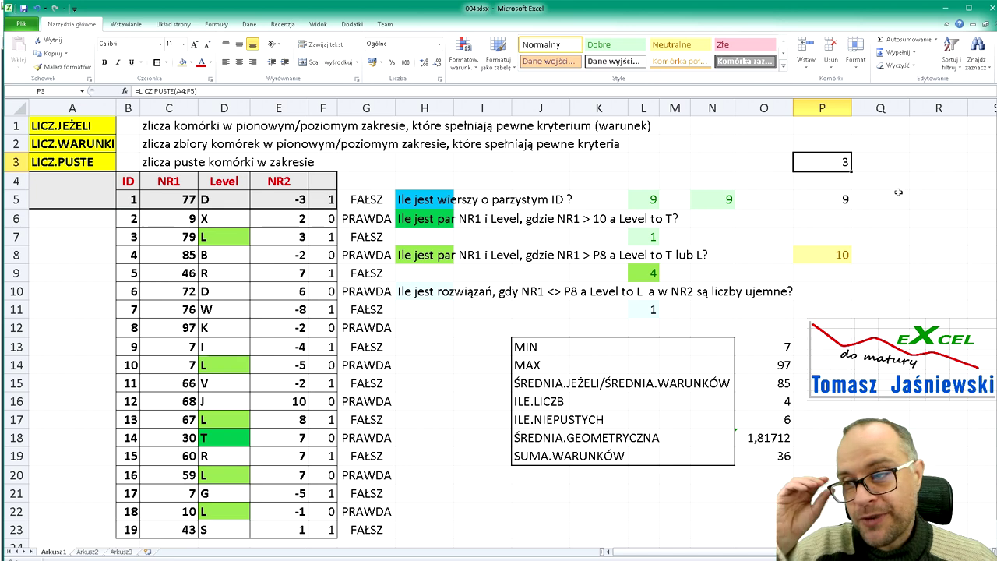
{"action": "key", "text": "Home"}
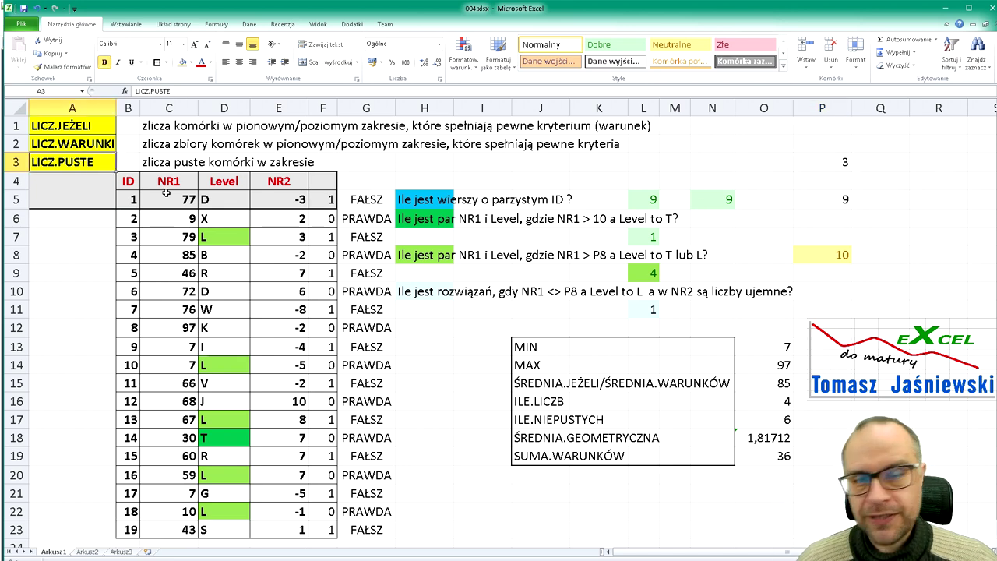
{"action": "left_click", "coordinate": [551, 407]}
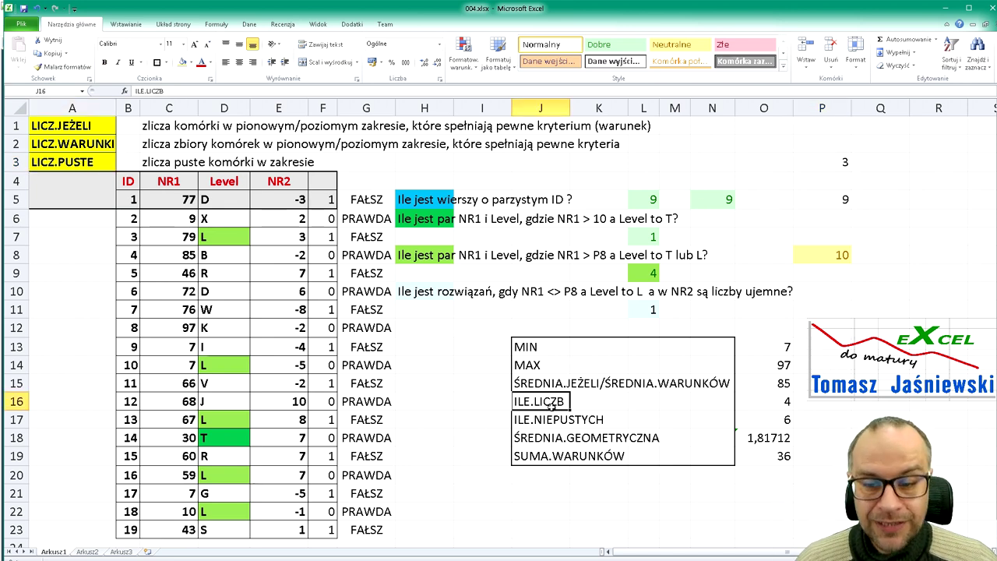
{"action": "left_click", "coordinate": [547, 424]}
{"action": "left_click", "coordinate": [531, 401]}
{"action": "left_click_drag", "start_coordinate": [550, 404], "coordinate": [548, 424]}
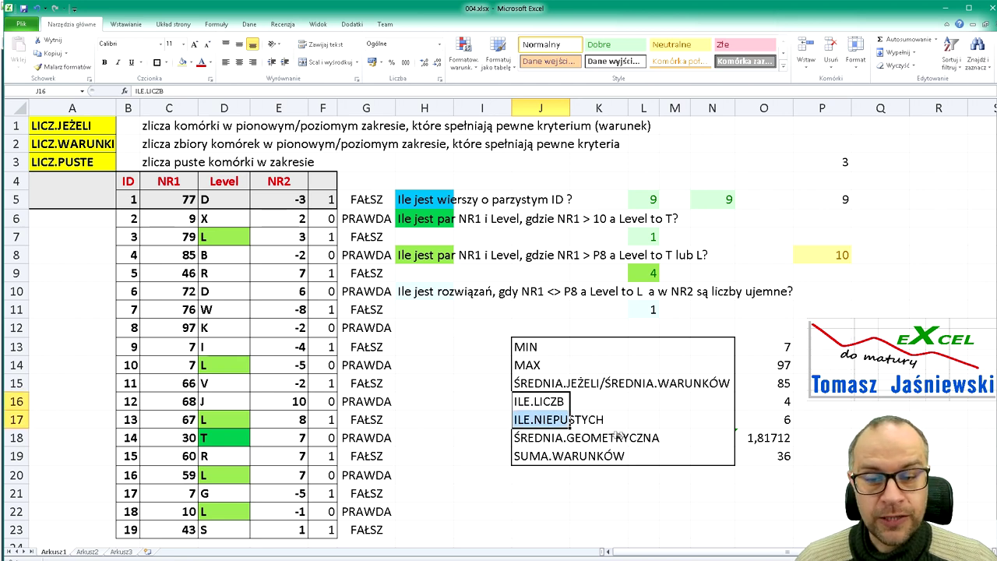
{"action": "left_click", "coordinate": [540, 405]}
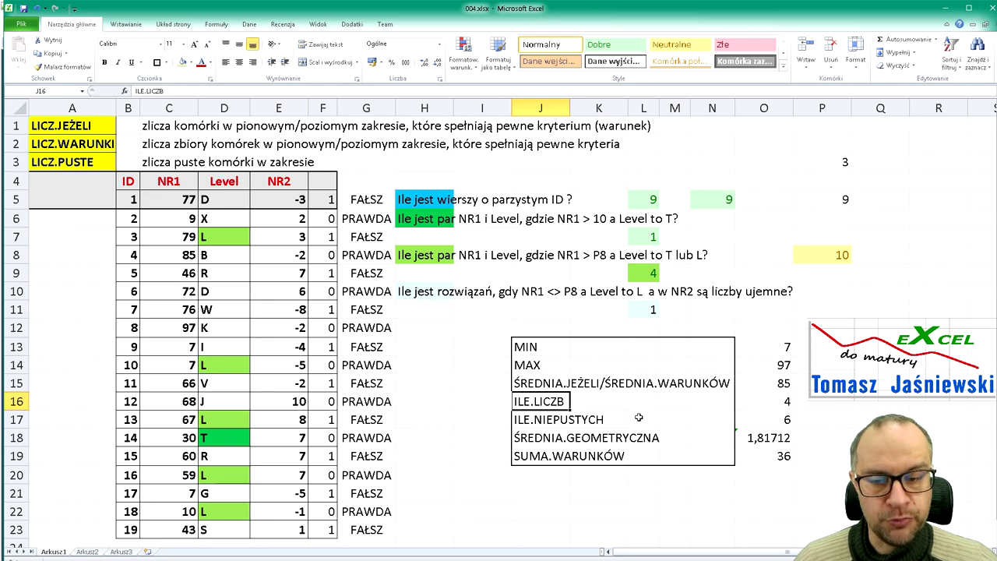
{"action": "key", "text": "Down"}
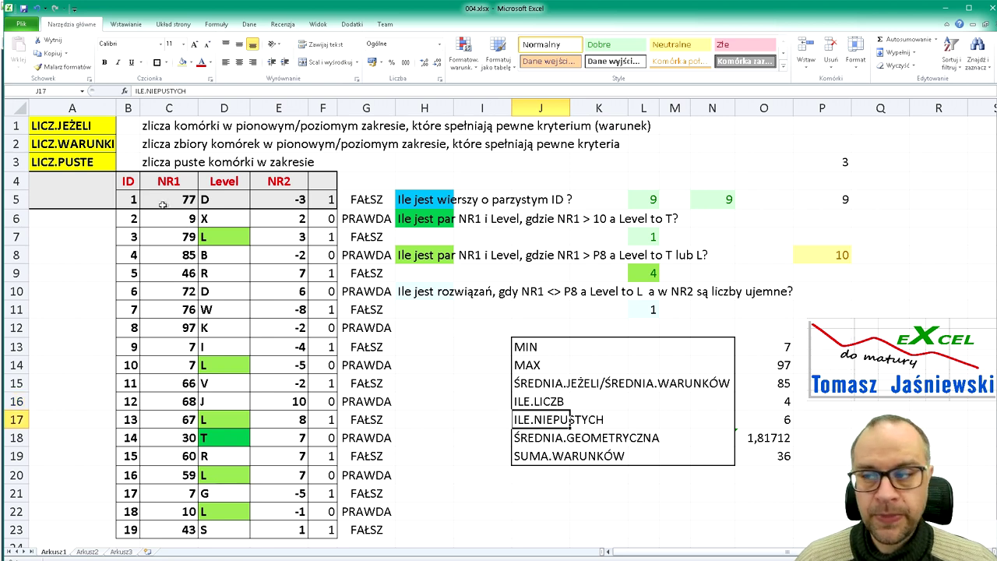
{"action": "left_click", "coordinate": [482, 347]}
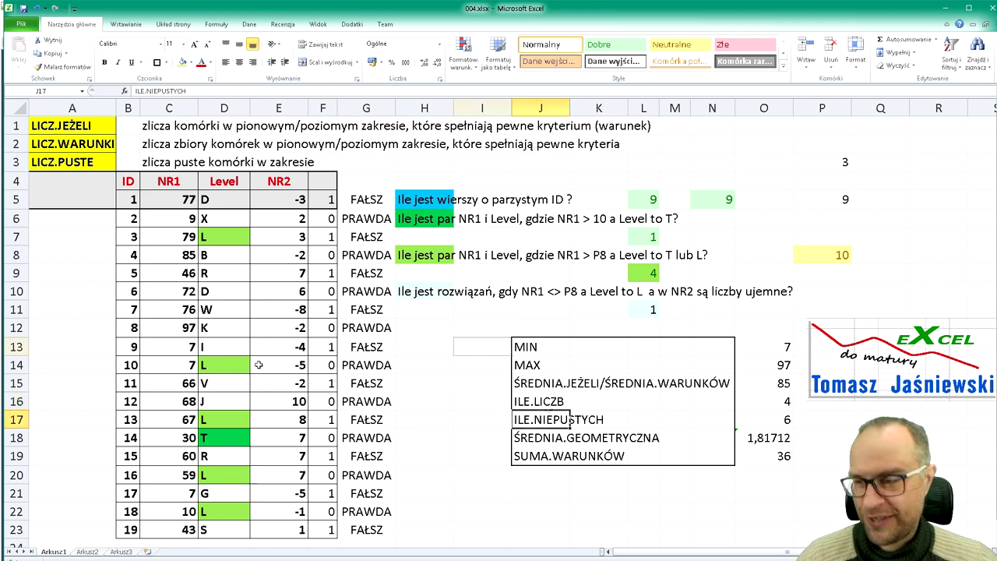
{"action": "left_click", "coordinate": [567, 341]}
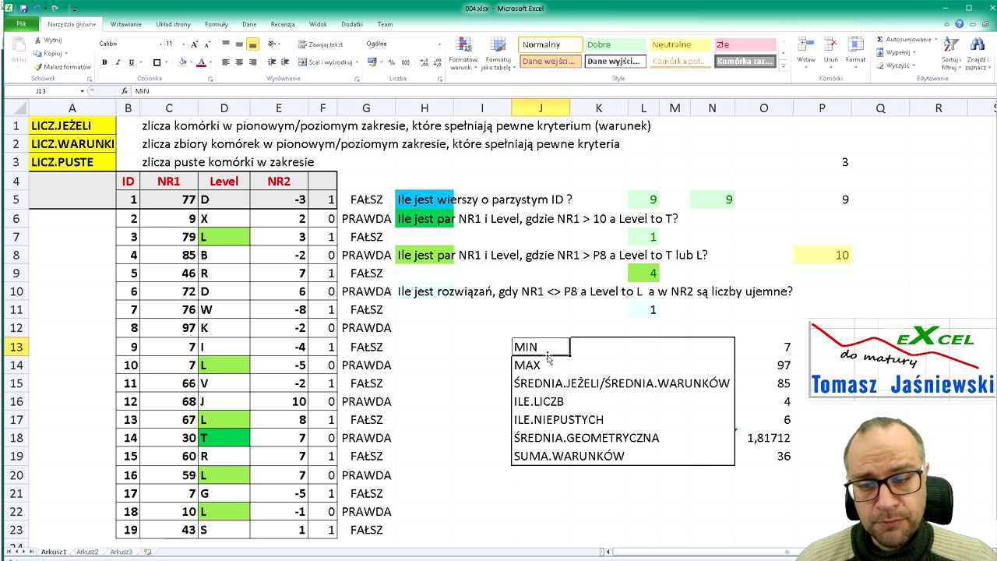
{"action": "left_click", "coordinate": [543, 362]}
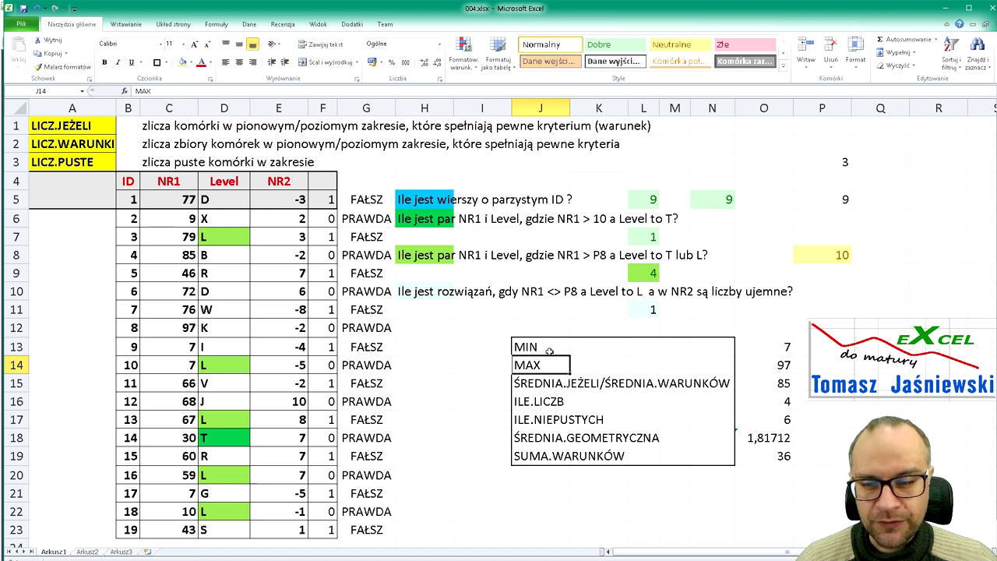
{"action": "left_click", "coordinate": [769, 349]}
{"action": "key", "text": "F2"}
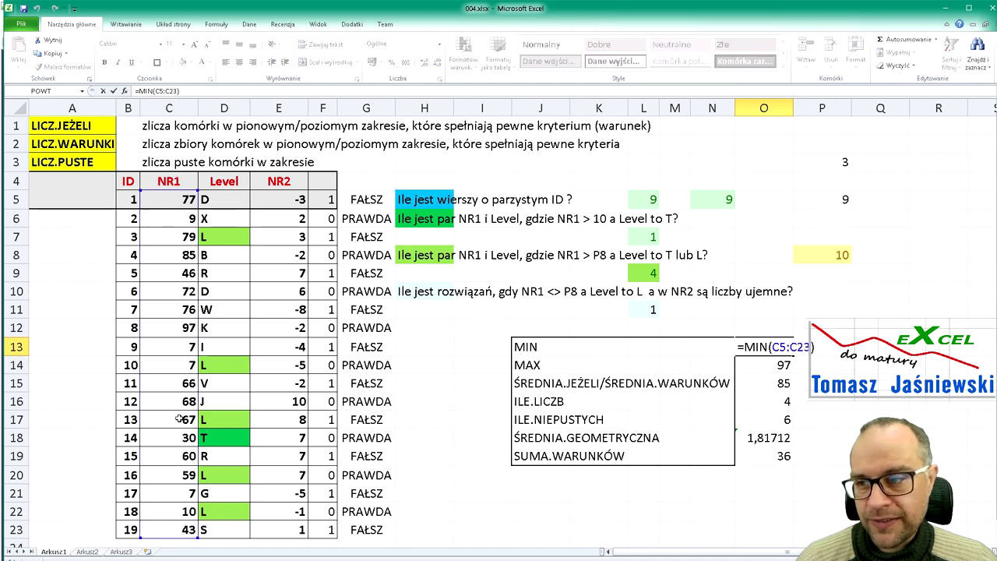
{"action": "key", "text": "Escape"}
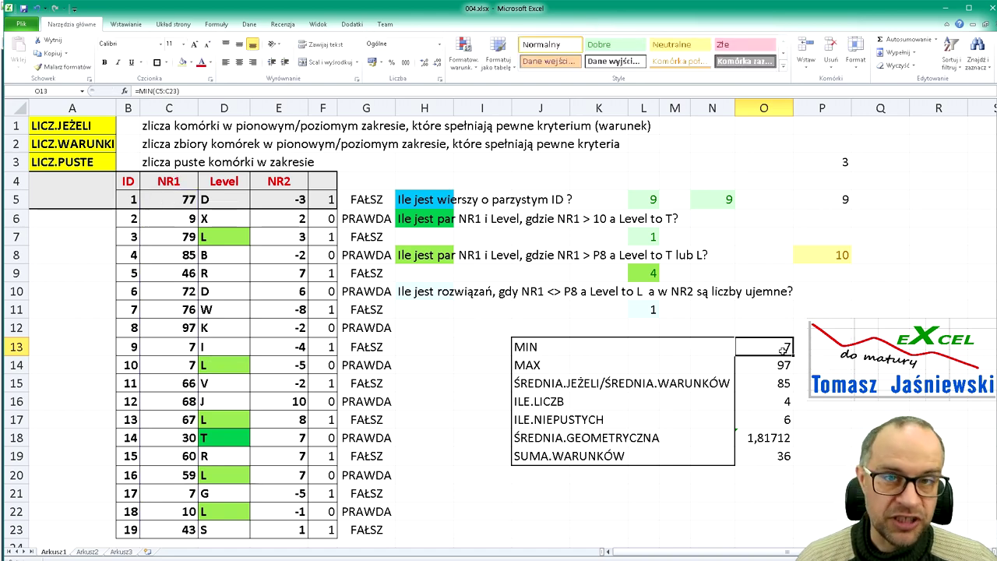
{"action": "left_click", "coordinate": [779, 364]}
{"action": "key", "text": "F2"}
{"action": "key", "text": "Escape"}
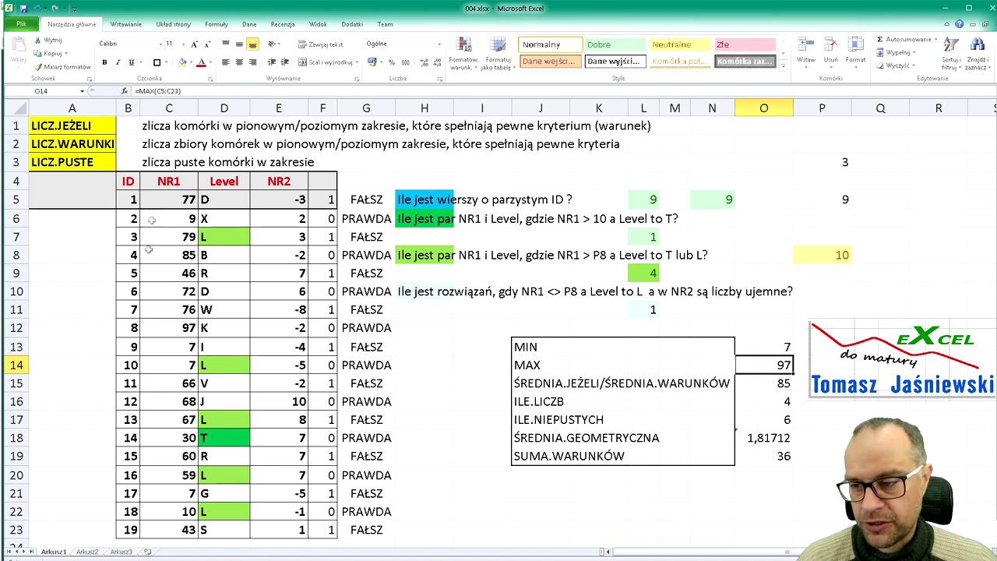
{"action": "left_click", "coordinate": [180, 330]}
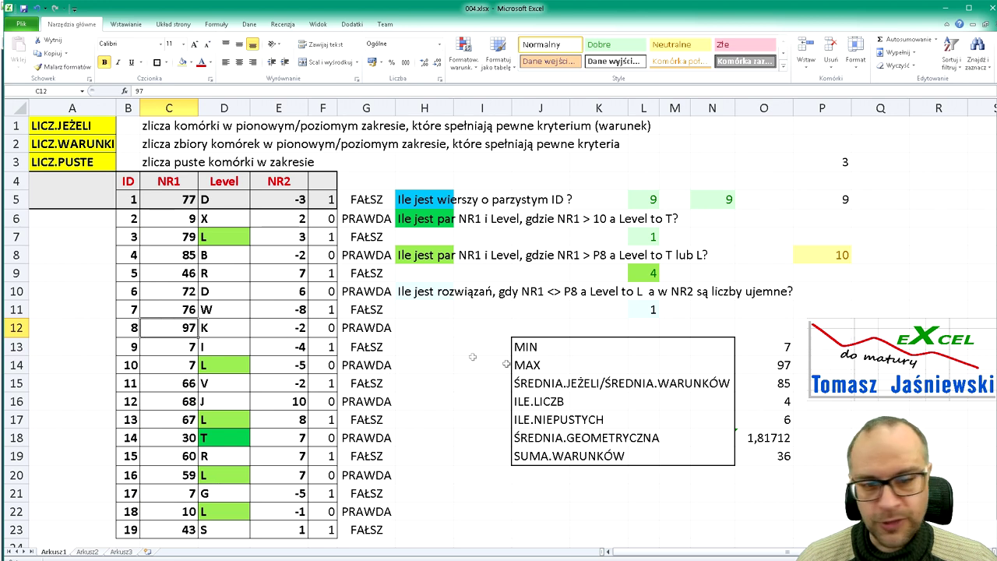
{"action": "left_click", "coordinate": [549, 384]}
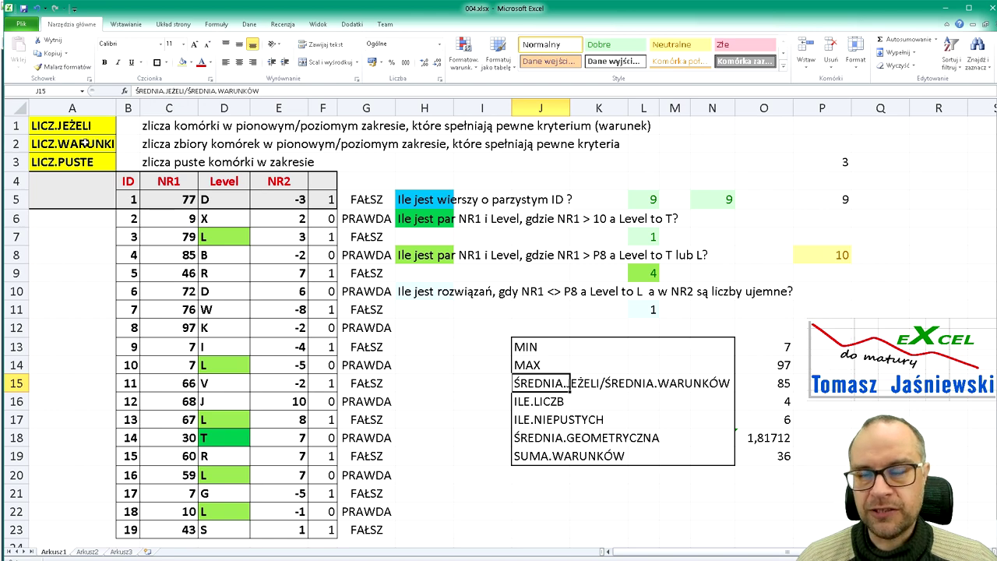
Confirm =ŚREDNIA.WARUNKÓW(C5:C23;D5:D23;"B") in O15, returning 85
{"action": "key", "text": "F2"}
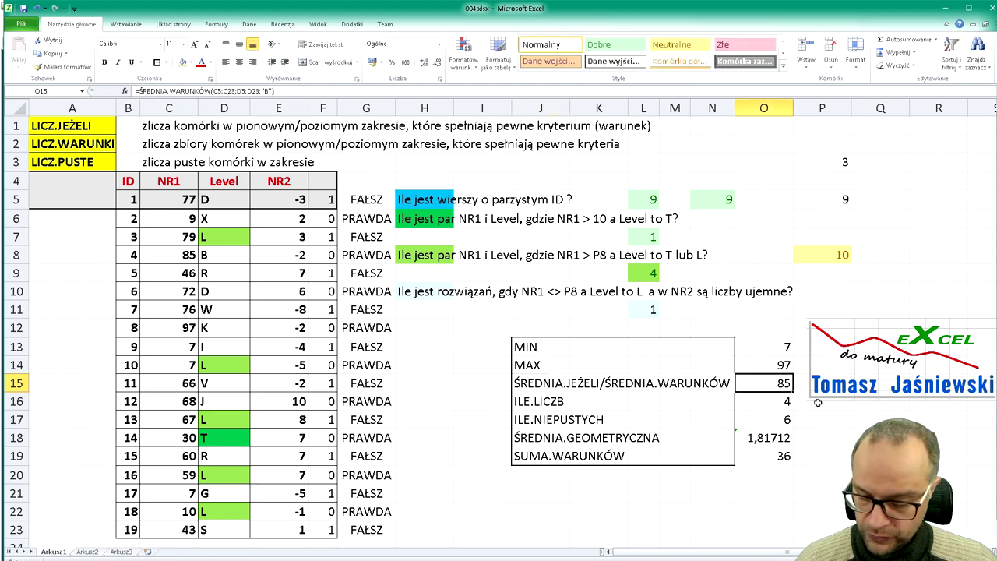
{"action": "key", "text": "F2"}
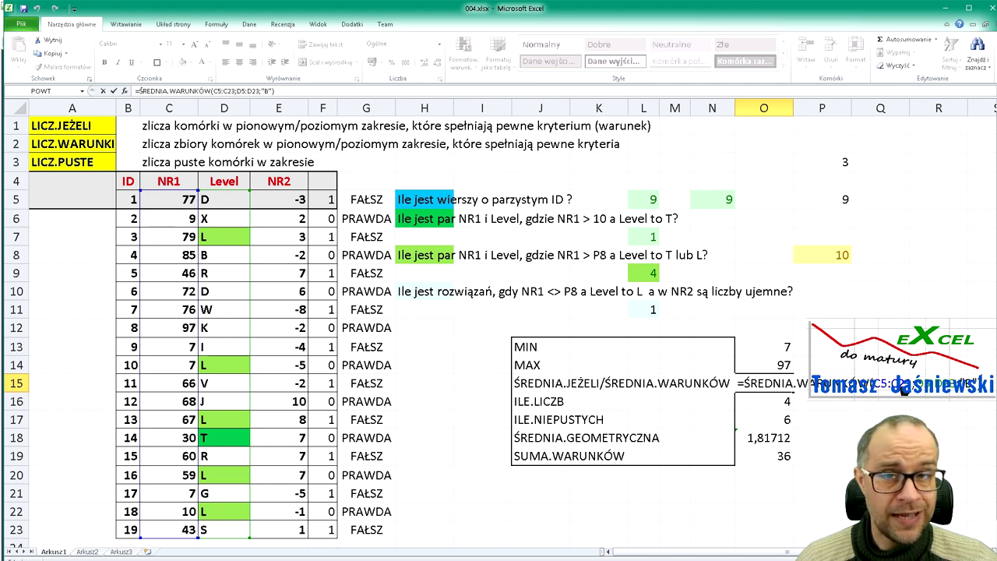
{"action": "key", "text": "ctrl+Return"}
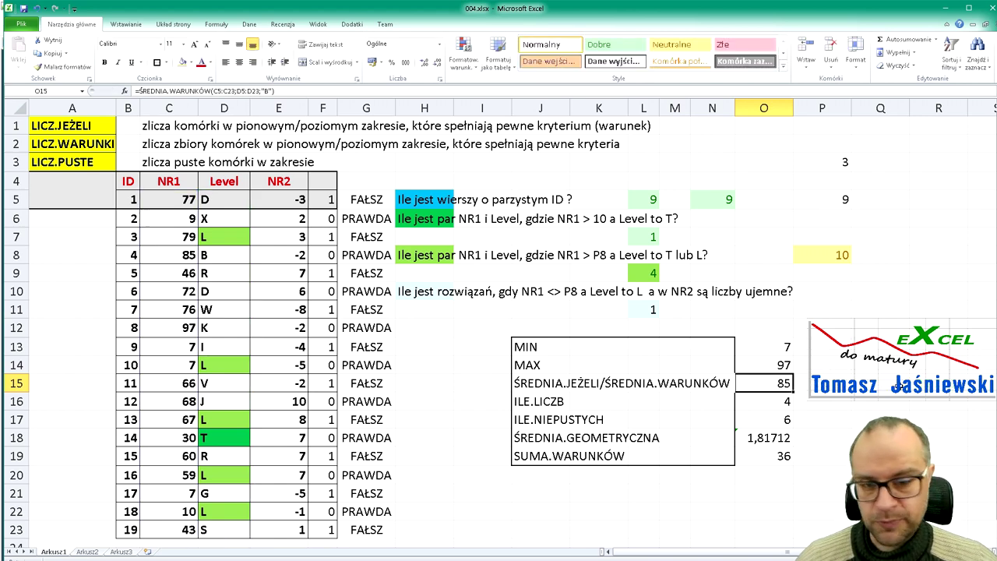
{"action": "key", "text": "F2"}
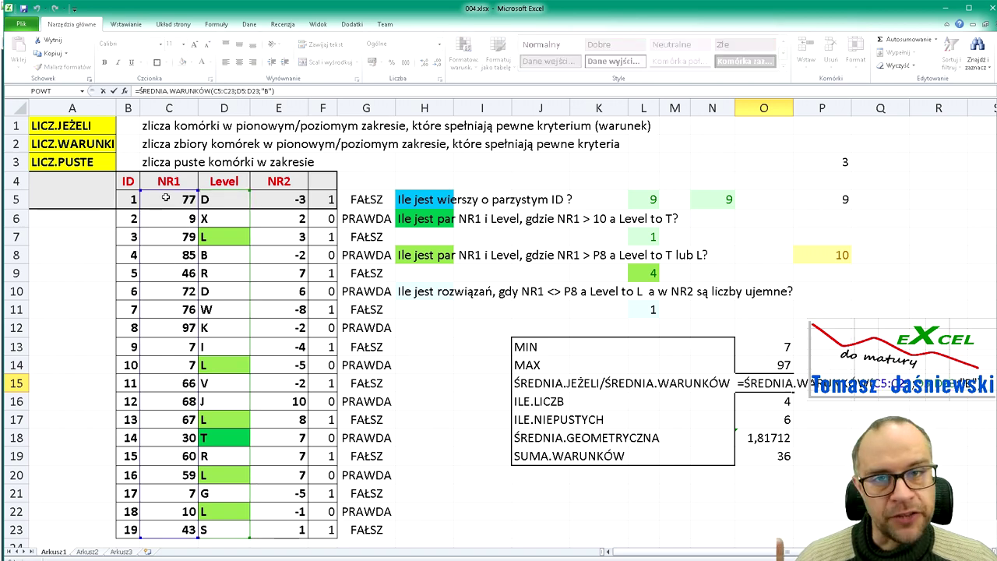
{"action": "left_click_drag", "start_coordinate": [166, 199], "coordinate": [166, 530]}
{"action": "double_click", "coordinate": [779, 384]}
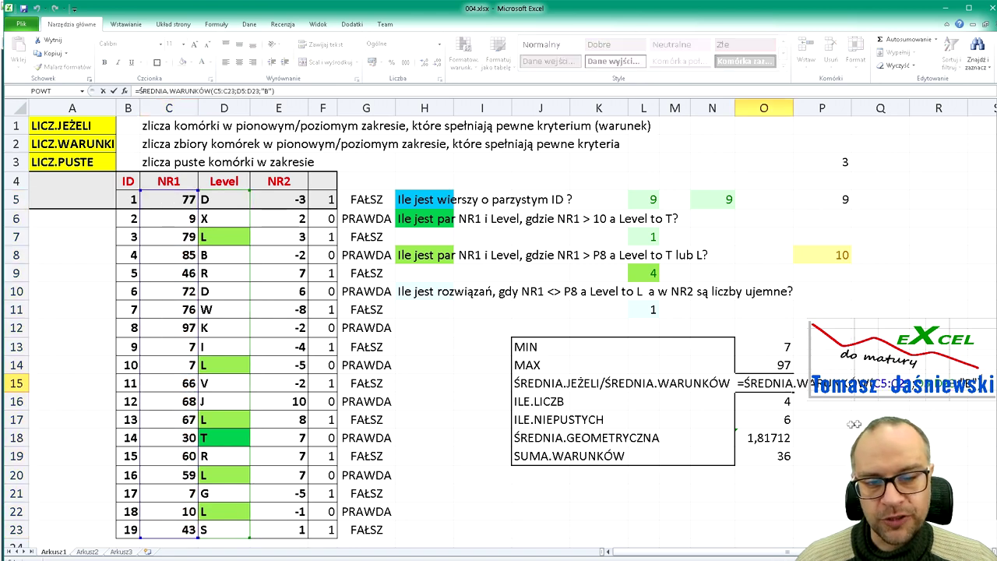
{"action": "left_click", "coordinate": [892, 389]}
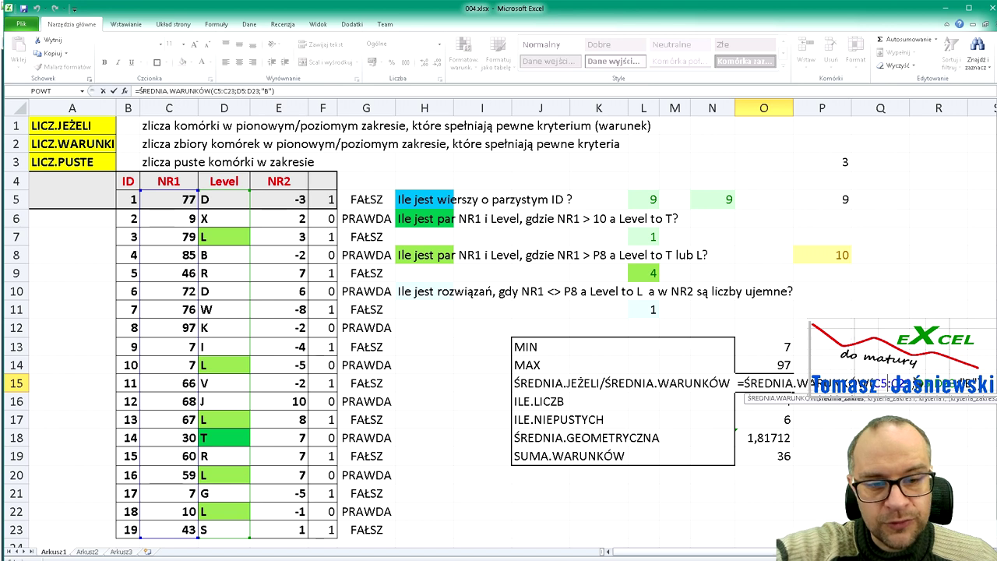
{"action": "left_click", "coordinate": [939, 385]}
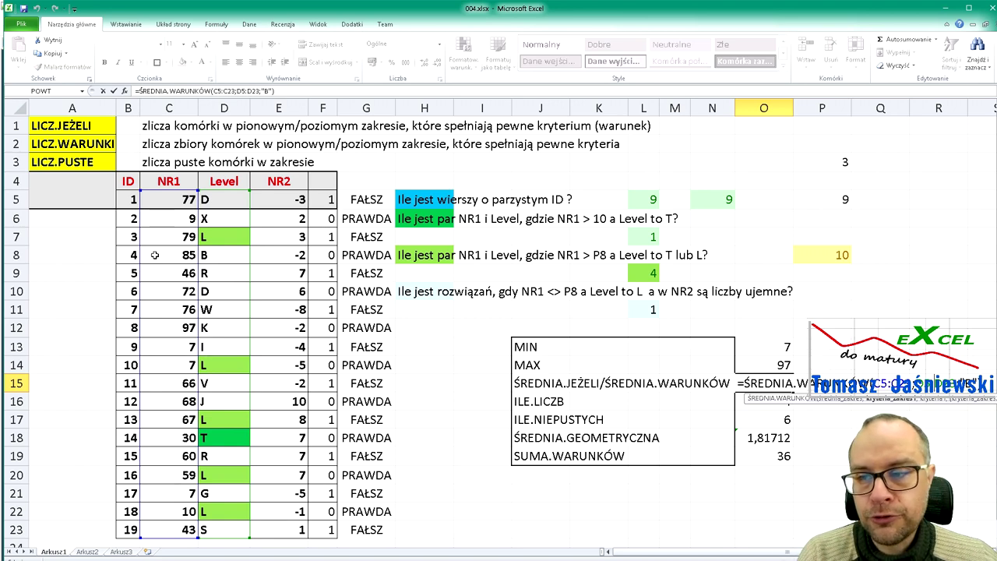
{"action": "key", "text": "ctrl+Return"}
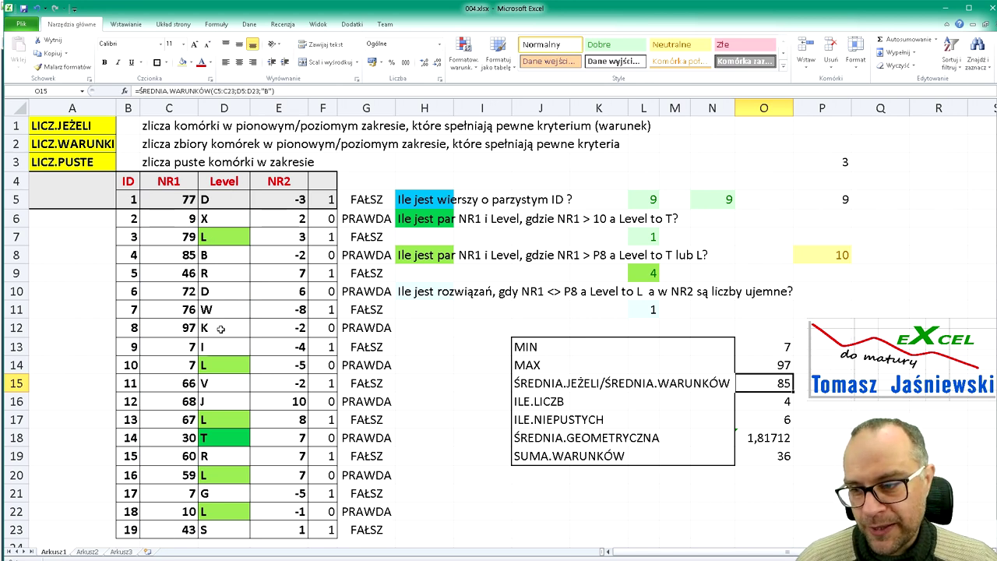
Change D6's Level from X to B and check that O15 now shows 47
{"action": "left_click", "coordinate": [224, 219]}
{"action": "type", "text": "B"}
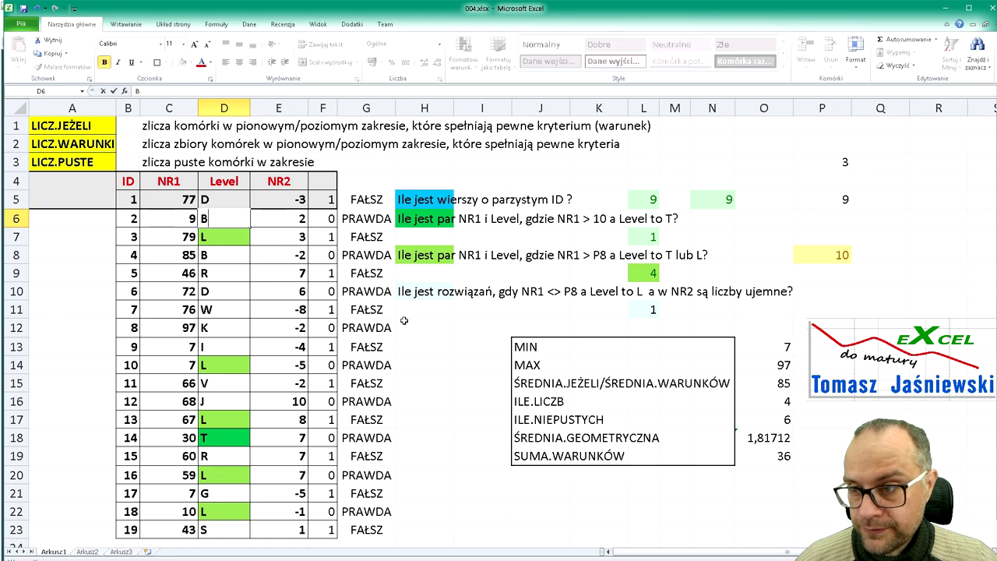
{"action": "key", "text": "Return"}
{"action": "key", "text": "Up"}
{"action": "left_click", "coordinate": [784, 384]}
{"action": "key", "text": "F2"}
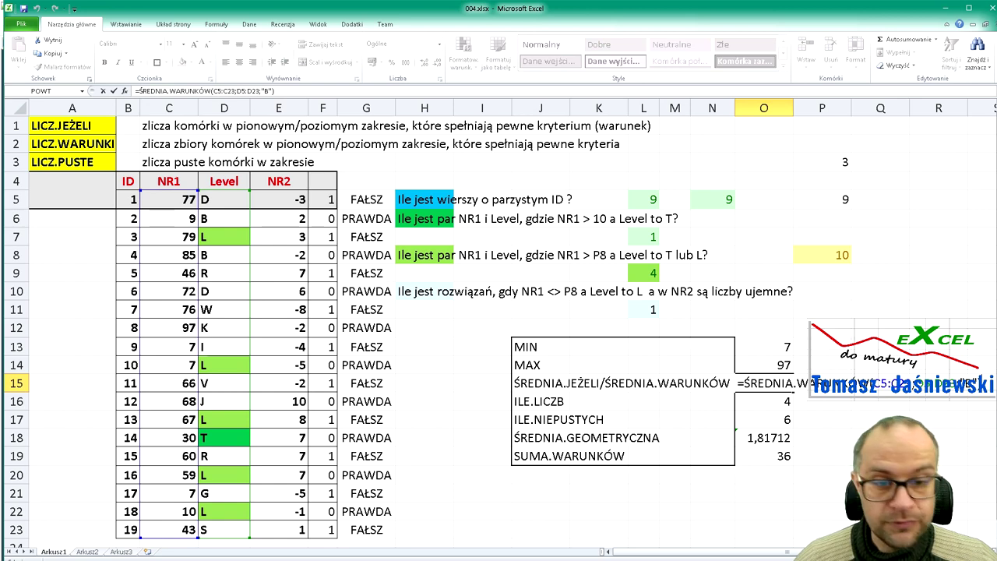
{"action": "key", "text": "Escape"}
Review the NR1 and Level values behind the average of 47, including 9 and 85
{"action": "left_click", "coordinate": [173, 219]}
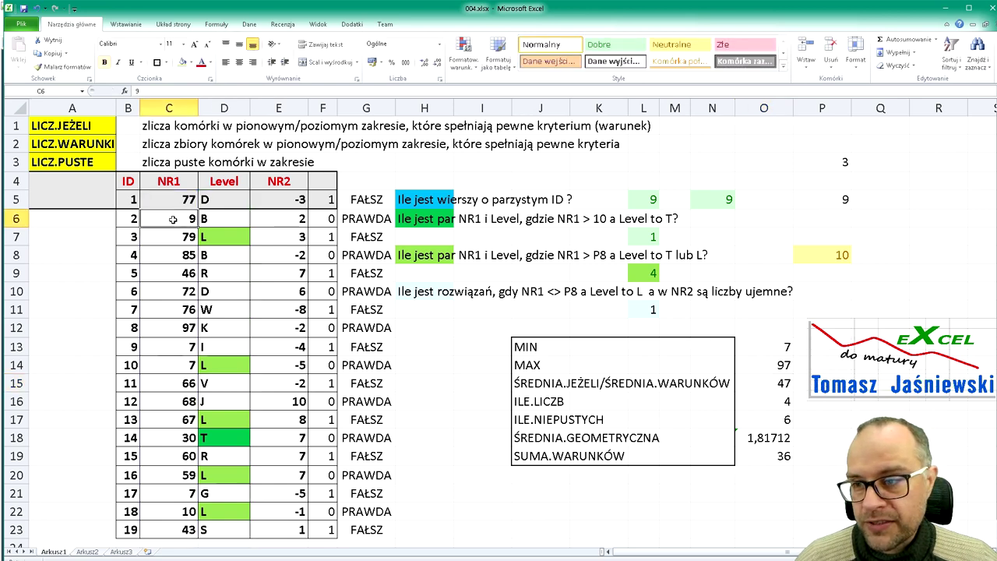
{"action": "left_click", "coordinate": [167, 257]}
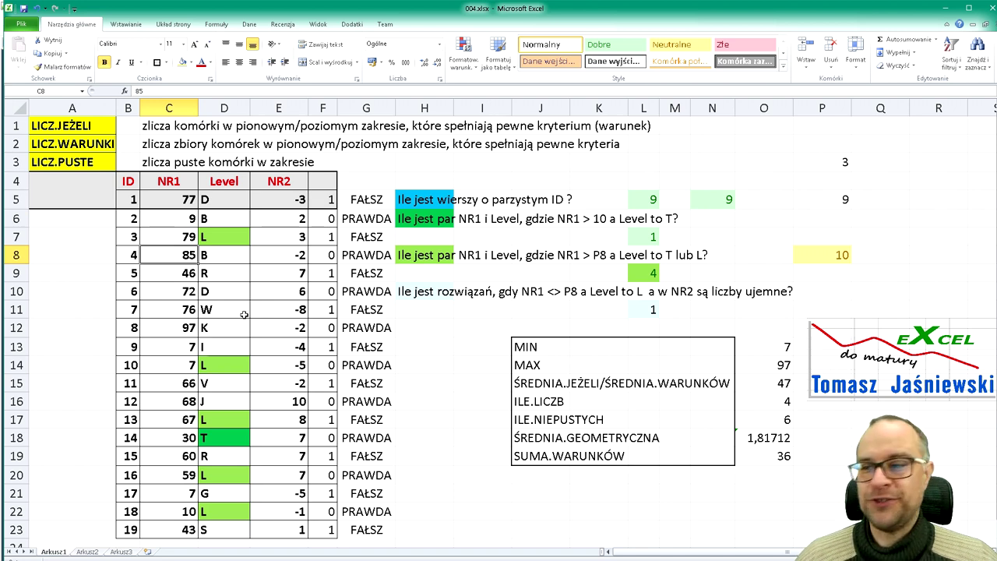
{"action": "left_click", "coordinate": [763, 382]}
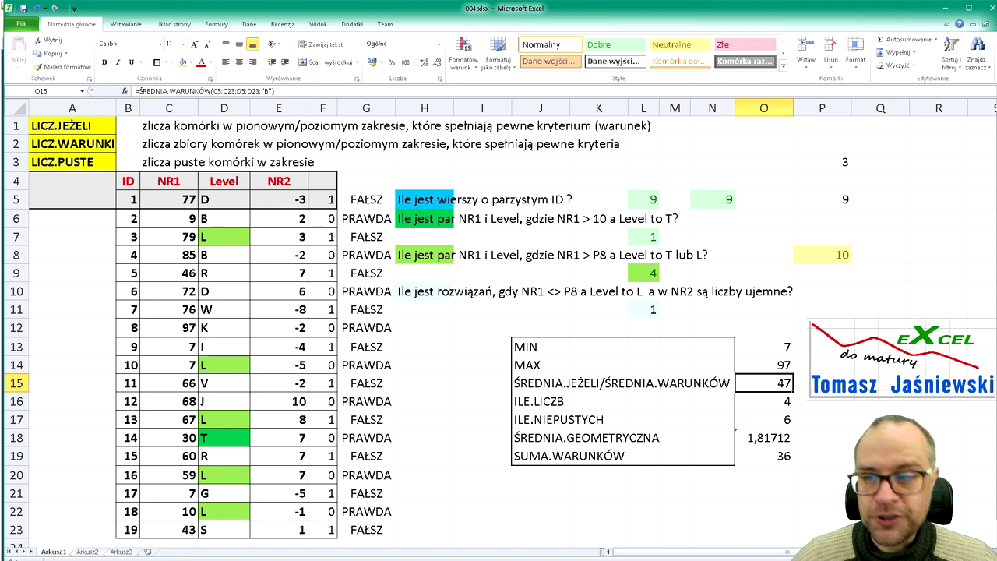
{"action": "left_click_drag", "start_coordinate": [166, 218], "coordinate": [164, 528]}
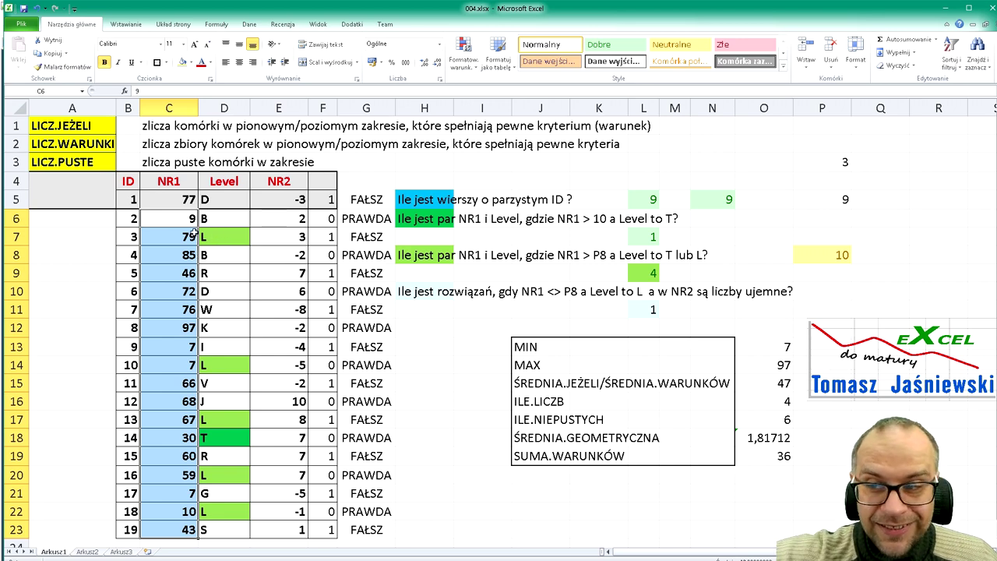
{"action": "left_click", "coordinate": [187, 237]}
{"action": "left_click", "coordinate": [217, 237]}
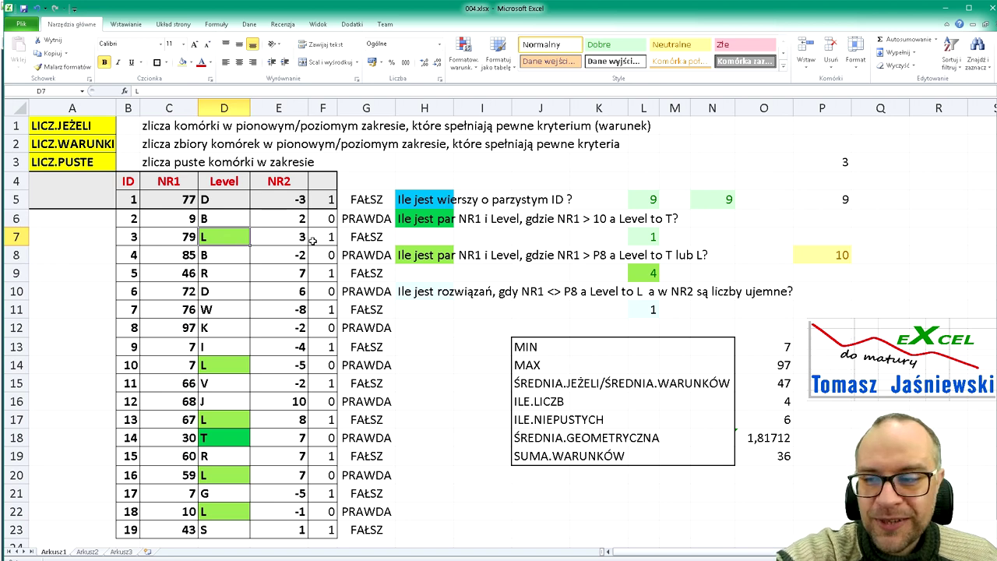
{"action": "left_click_drag", "start_coordinate": [179, 238], "coordinate": [303, 237]}
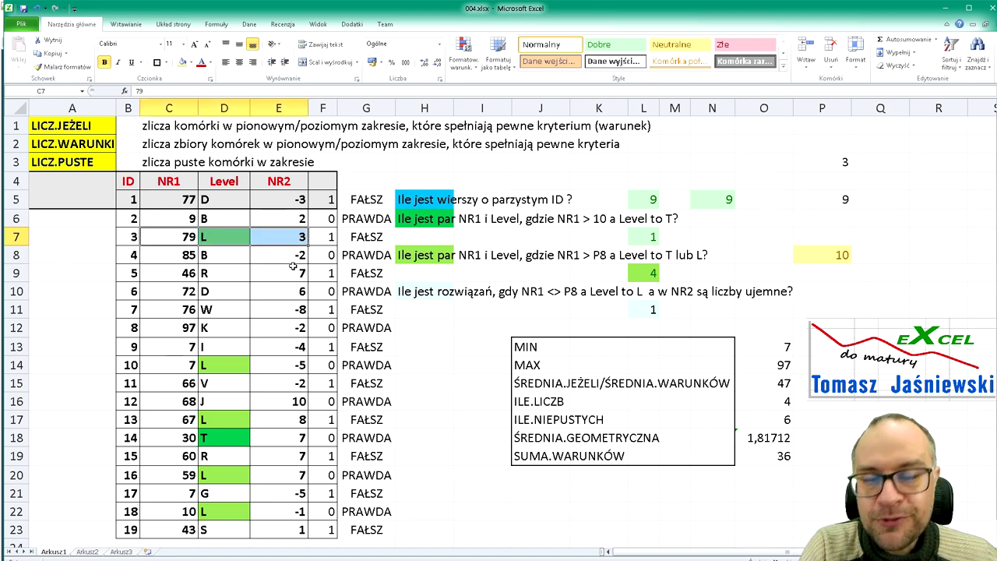
{"action": "left_click", "coordinate": [169, 243]}
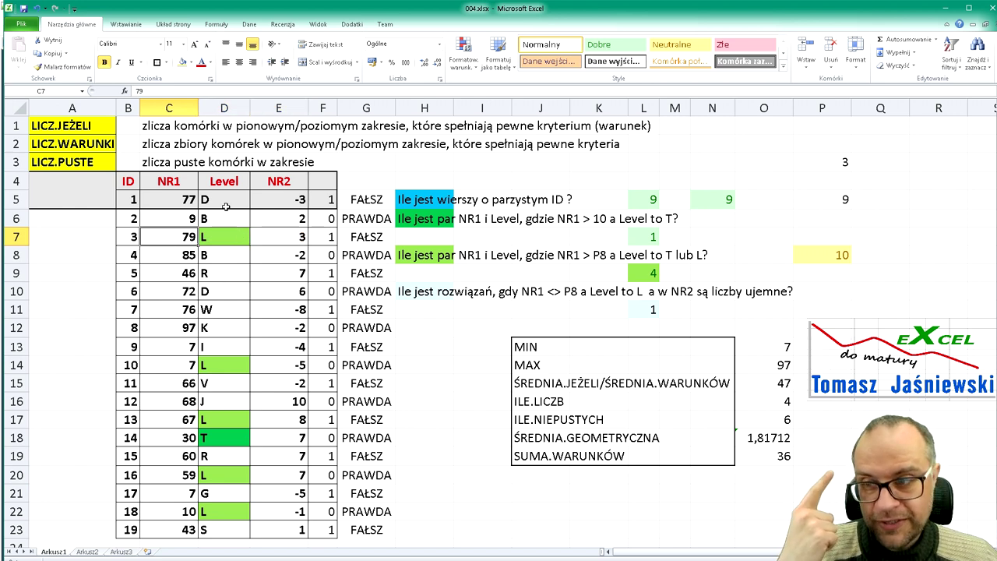
{"action": "left_click_drag", "start_coordinate": [225, 219], "coordinate": [233, 529]}
{"action": "left_click", "coordinate": [169, 236]}
{"action": "left_click", "coordinate": [165, 273]}
{"action": "left_click", "coordinate": [156, 327]}
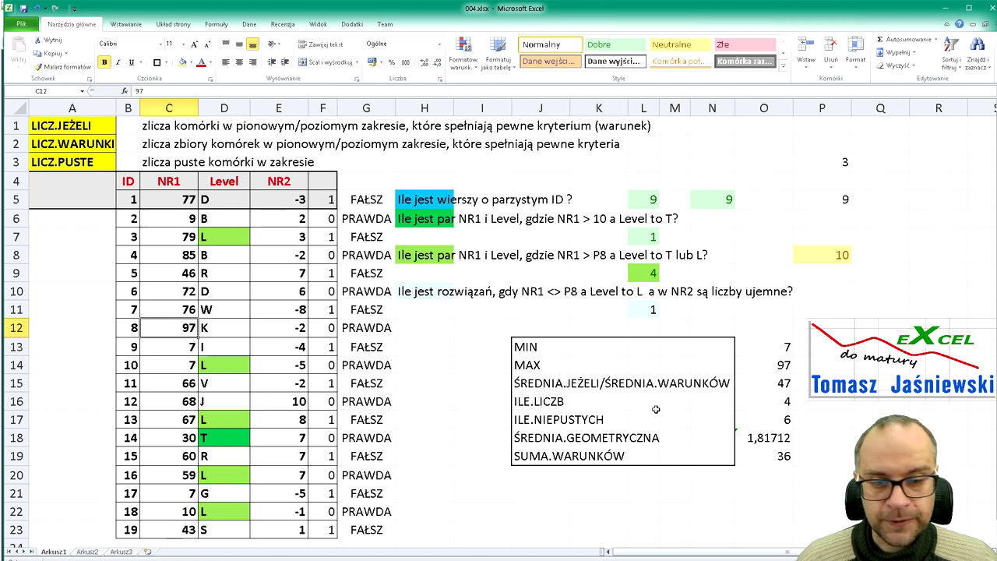
Review the summary labels J16:J19, the NR1 values and O19's result 36, then switch to Arkusz2
{"action": "left_click", "coordinate": [555, 399]}
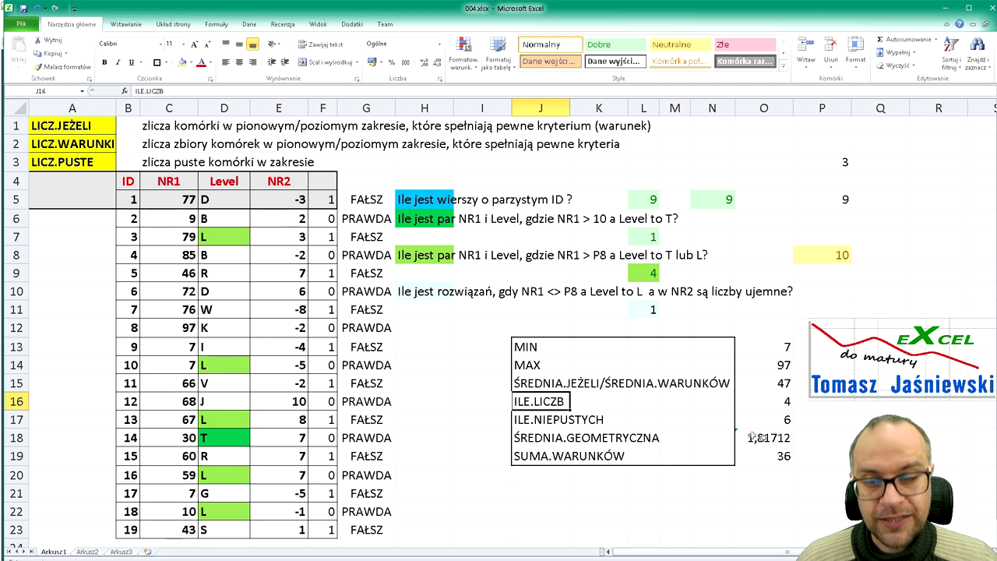
{"action": "left_click", "coordinate": [547, 422]}
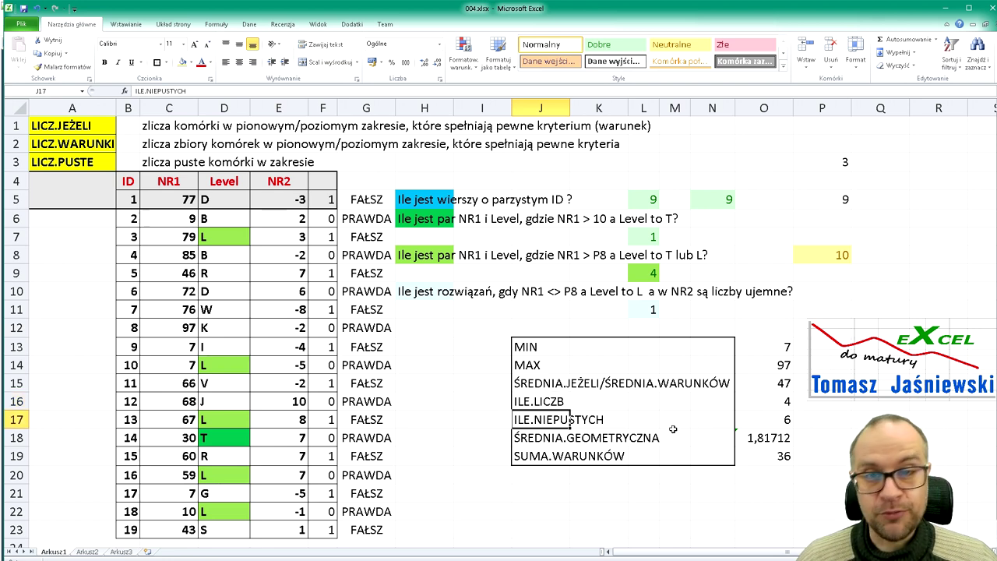
{"action": "left_click", "coordinate": [540, 442]}
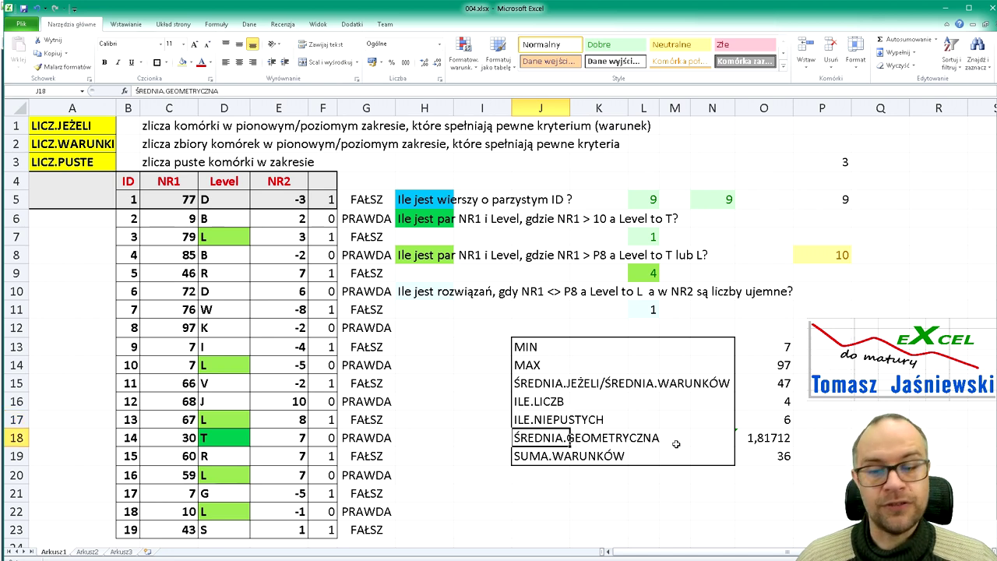
{"action": "left_click", "coordinate": [530, 458]}
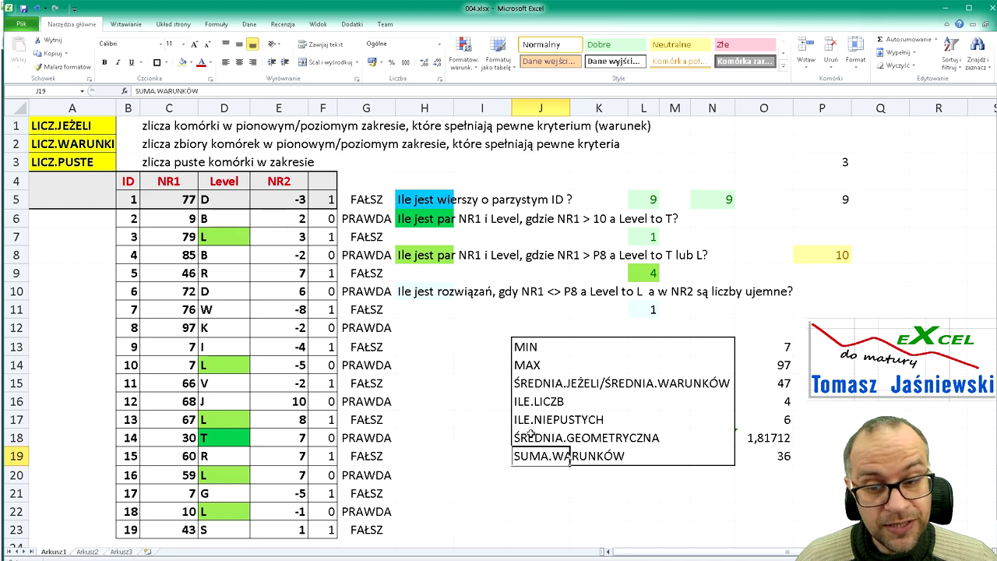
{"action": "left_click_drag", "start_coordinate": [168, 237], "coordinate": [179, 511]}
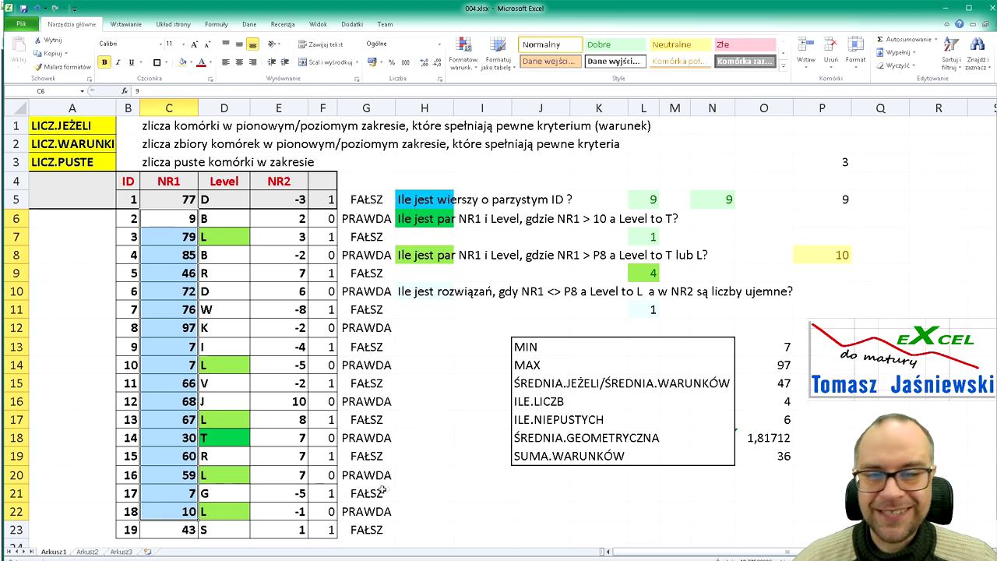
{"action": "left_click", "coordinate": [759, 456]}
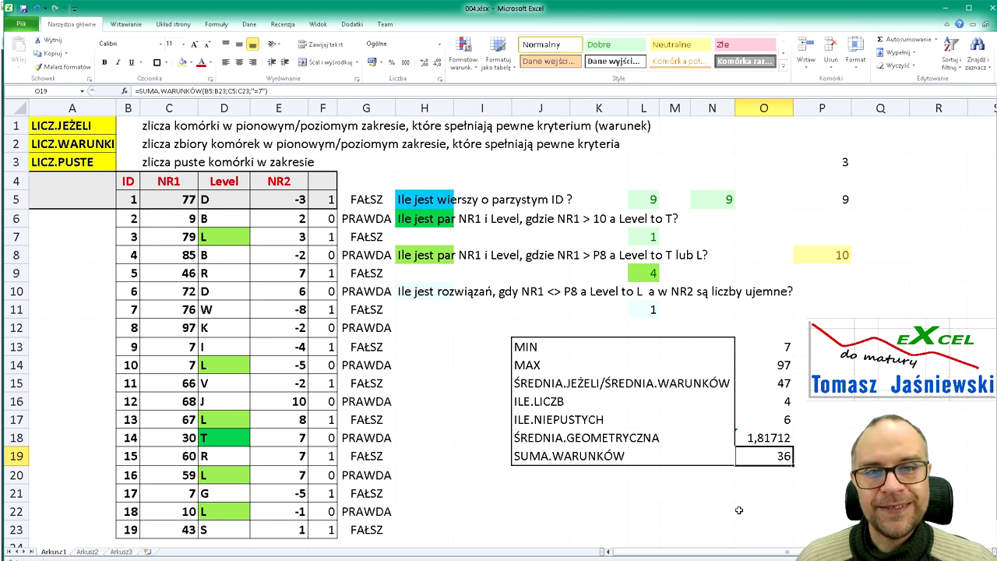
{"action": "key", "text": "ctrl+Page_Down"}
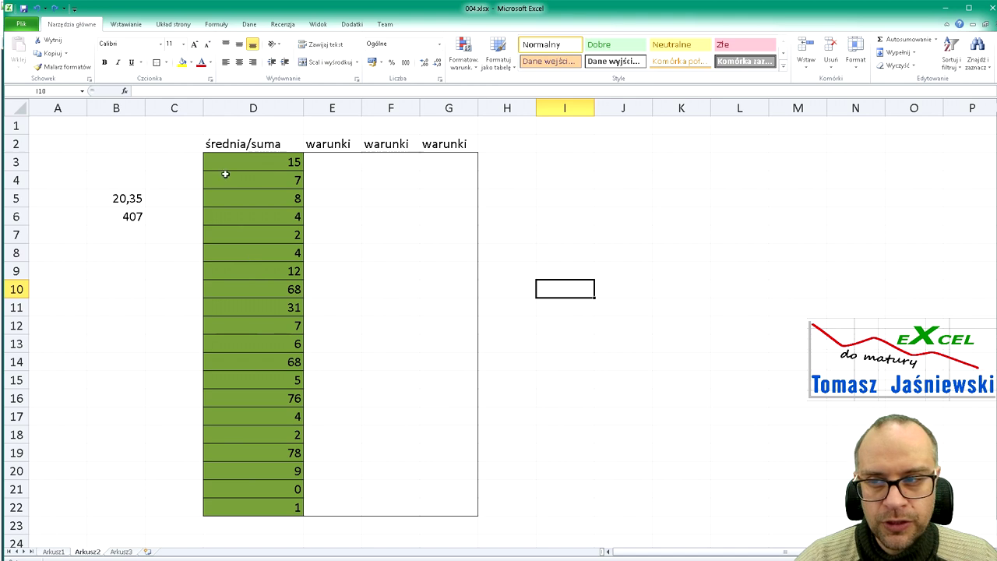
{"action": "left_click_drag", "start_coordinate": [241, 156], "coordinate": [261, 509]}
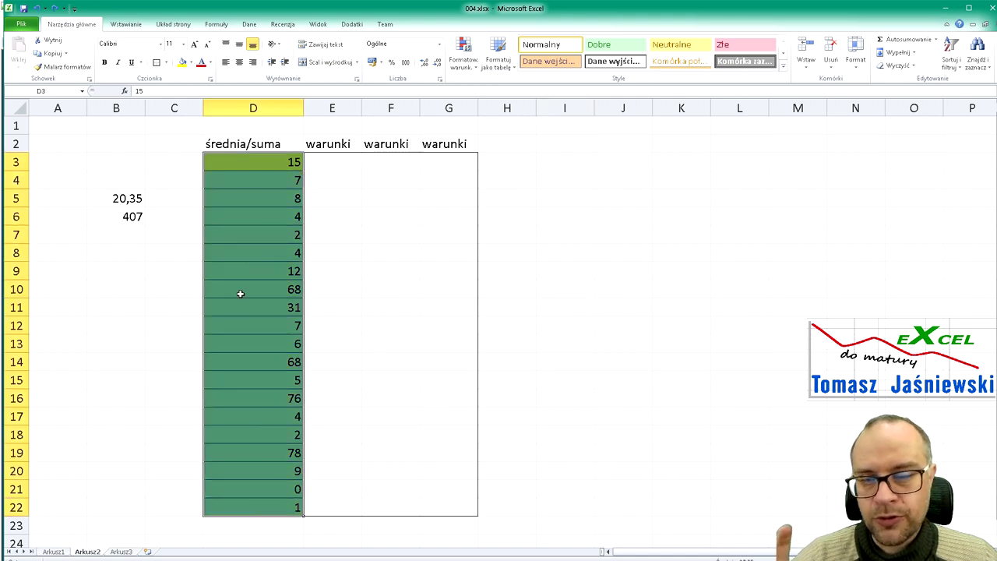
{"action": "left_click", "coordinate": [124, 200]}
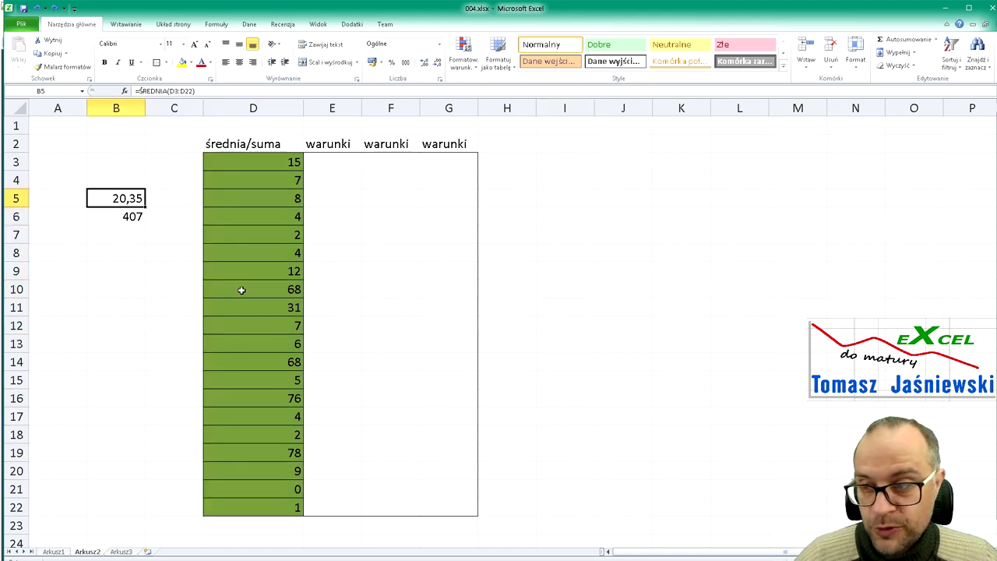
{"action": "key", "text": "F2"}
{"action": "key", "text": "Return"}
{"action": "key", "text": "F2"}
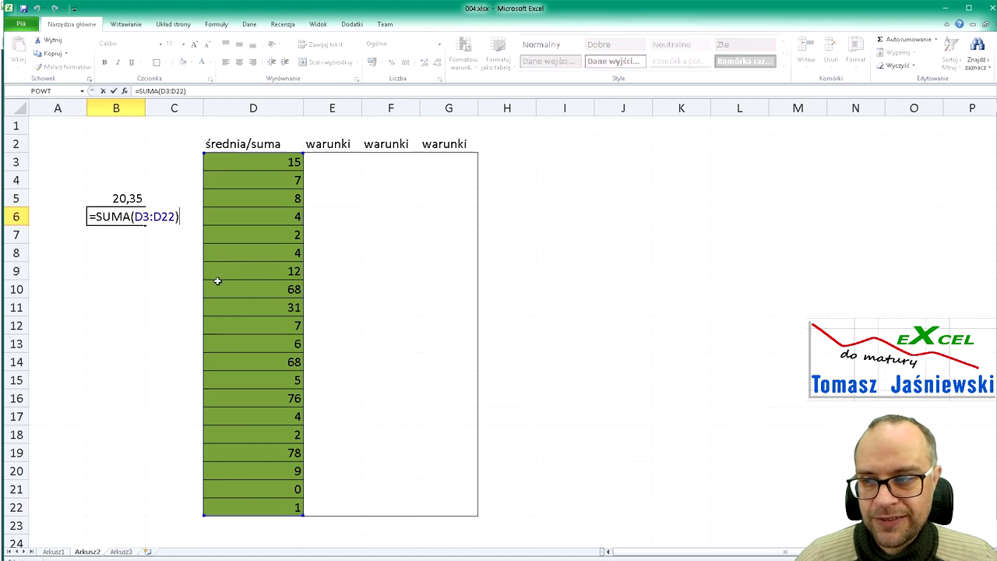
{"action": "key", "text": "Escape"}
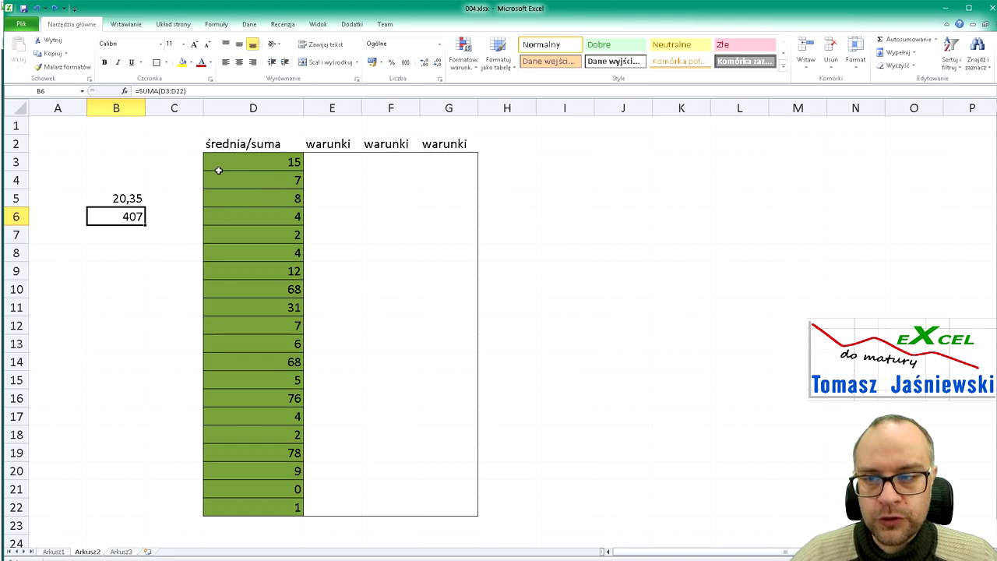
{"action": "left_click_drag", "start_coordinate": [332, 163], "coordinate": [451, 164]}
{"action": "left_click_drag", "start_coordinate": [338, 233], "coordinate": [447, 234]}
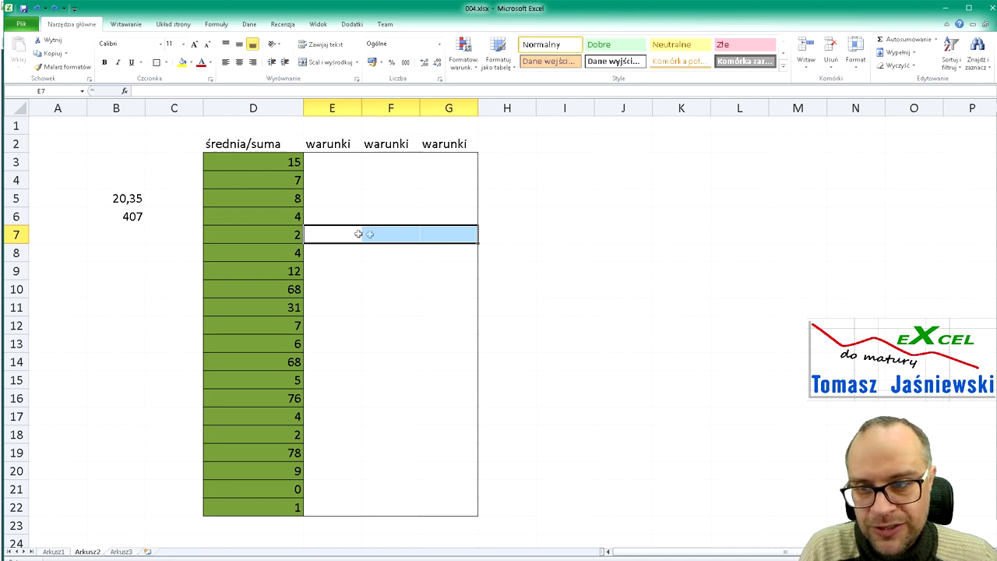
{"action": "left_click_drag", "start_coordinate": [331, 162], "coordinate": [332, 506]}
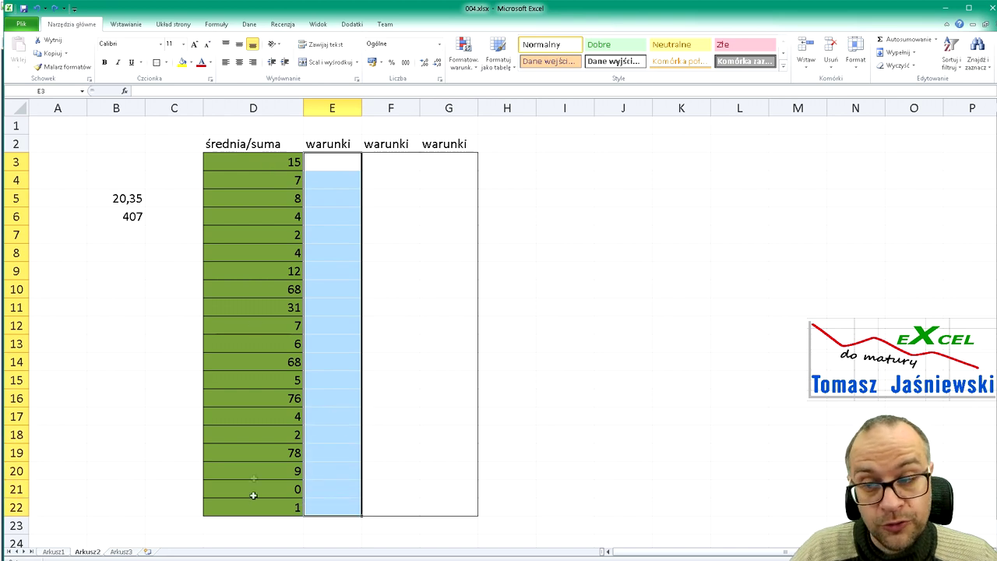
Fill the condition bands E5:G5, E12:G12 and E19:G19 yellow
{"action": "left_click", "coordinate": [350, 198]}
{"action": "left_click", "coordinate": [455, 194], "text": "shift"}
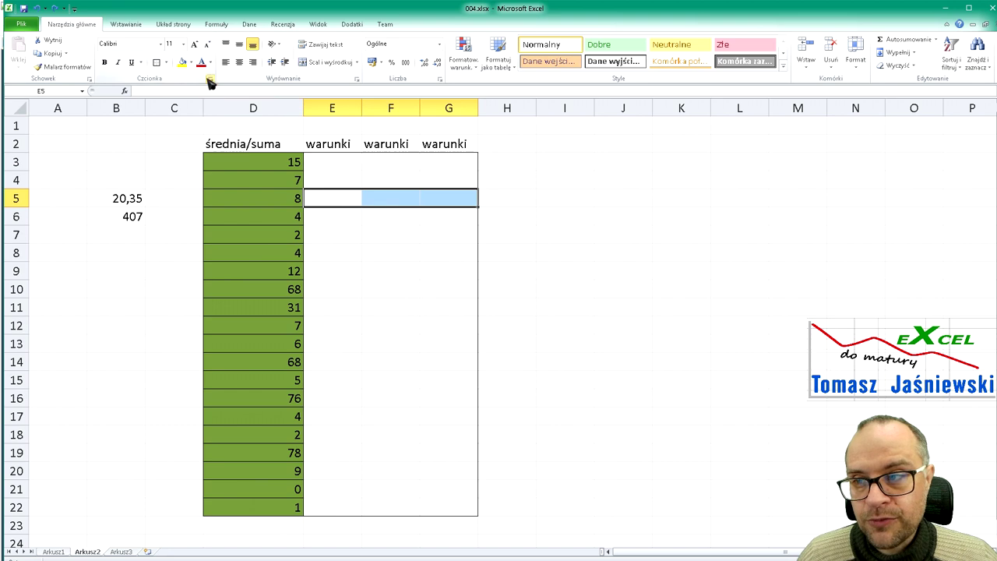
{"action": "left_click", "coordinate": [183, 62]}
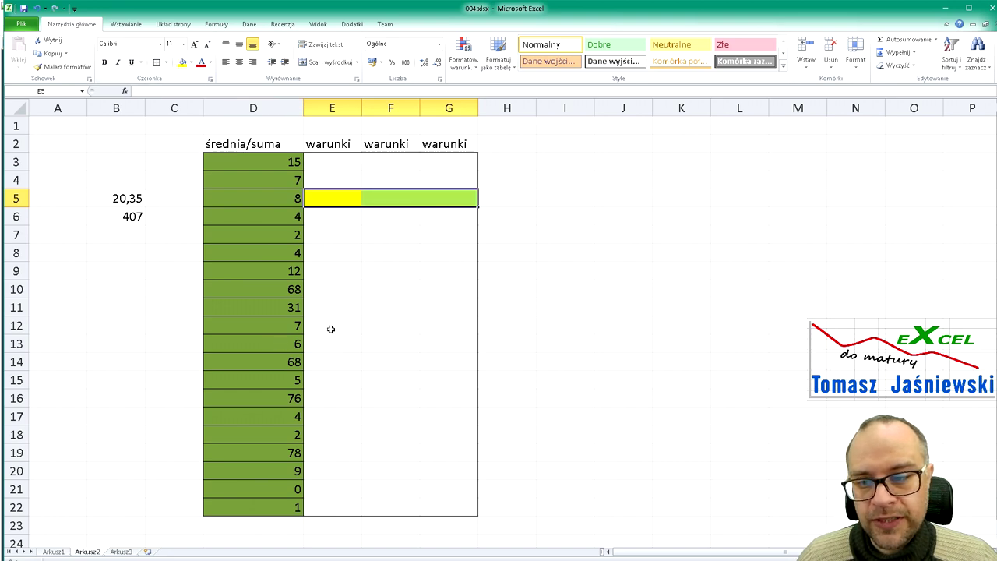
{"action": "mouse_move", "coordinate": [330, 329]}
{"action": "left_mouse_down"}
{"action": "mouse_move", "coordinate": [458, 338]}
{"action": "mouse_move", "coordinate": [459, 325]}
{"action": "left_mouse_up"}
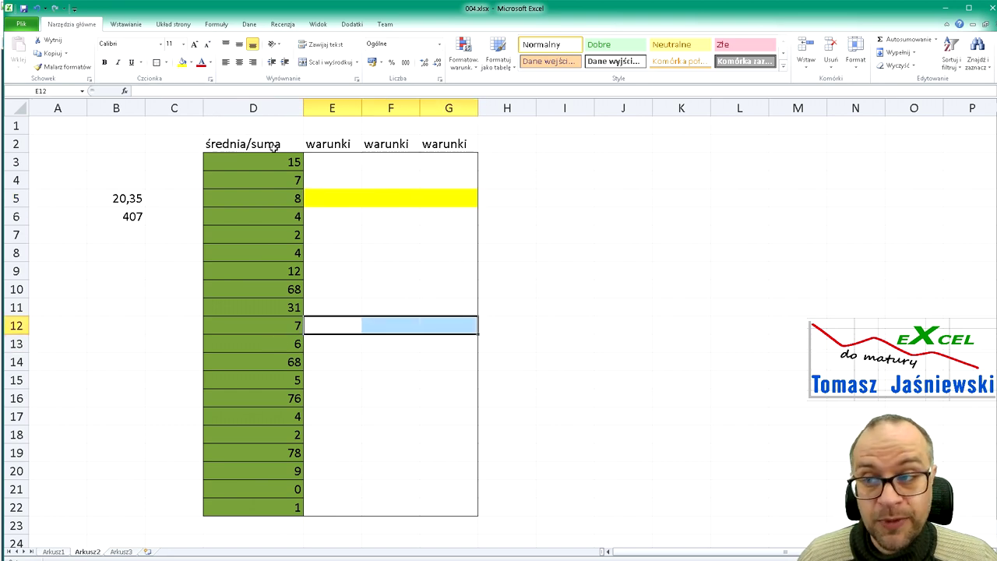
{"action": "left_click", "coordinate": [183, 63]}
{"action": "left_click_drag", "start_coordinate": [336, 454], "coordinate": [449, 453]}
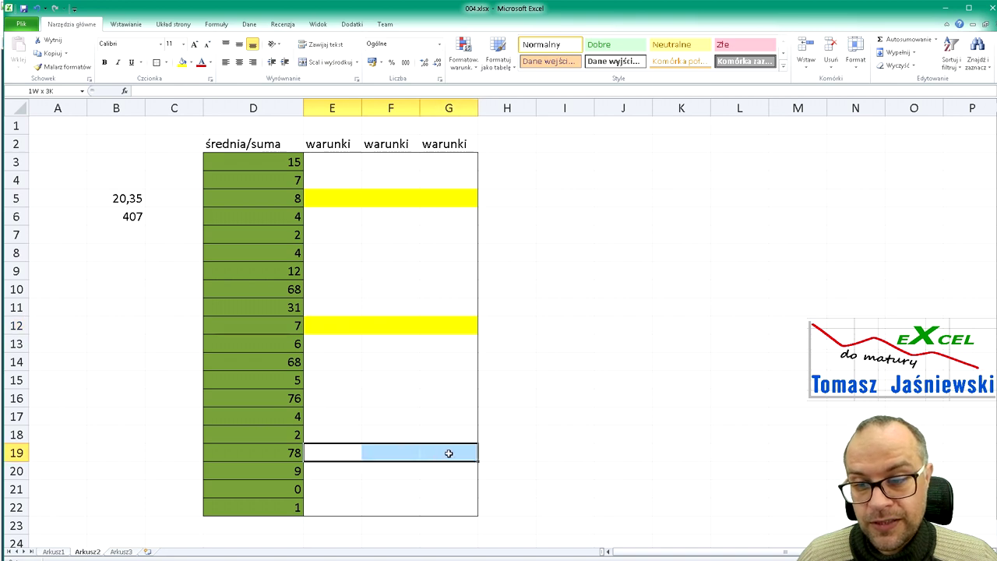
{"action": "left_click", "coordinate": [182, 62]}
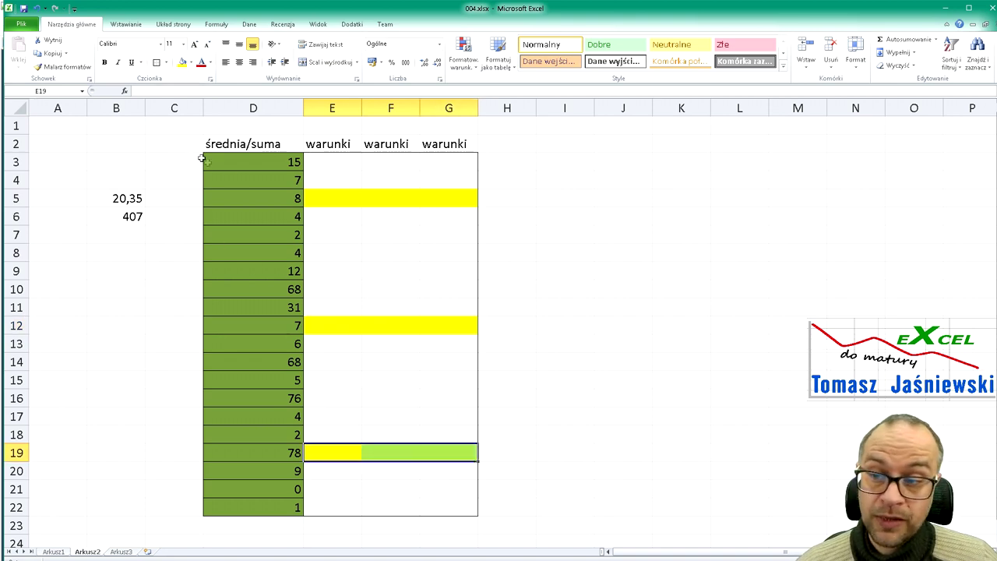
Fill cells D5, D12 and D19 yellow
{"action": "left_click", "coordinate": [267, 193]}
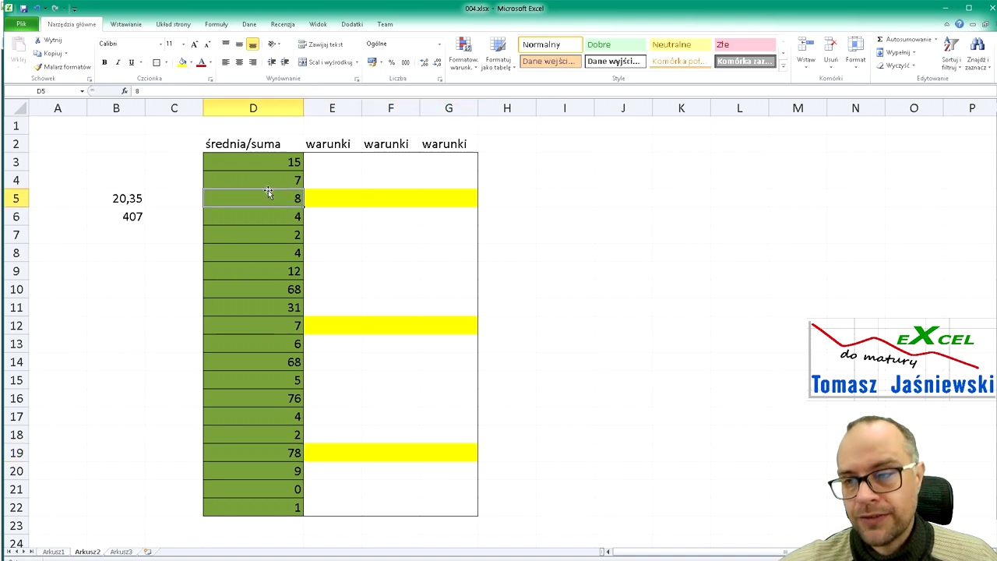
{"action": "left_click", "coordinate": [184, 65]}
{"action": "left_click", "coordinate": [243, 320]}
{"action": "left_click", "coordinate": [183, 62]}
{"action": "left_click", "coordinate": [242, 452]}
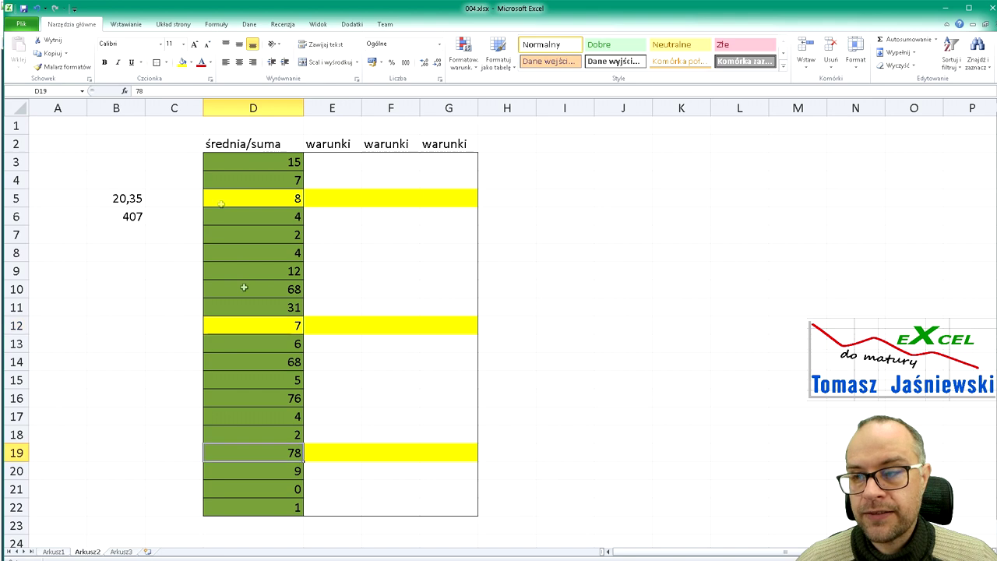
{"action": "left_click", "coordinate": [183, 63]}
Highlight the number column D3:D22, the yellow rows and the conditions area E3:G22
{"action": "left_click_drag", "start_coordinate": [244, 161], "coordinate": [253, 507]}
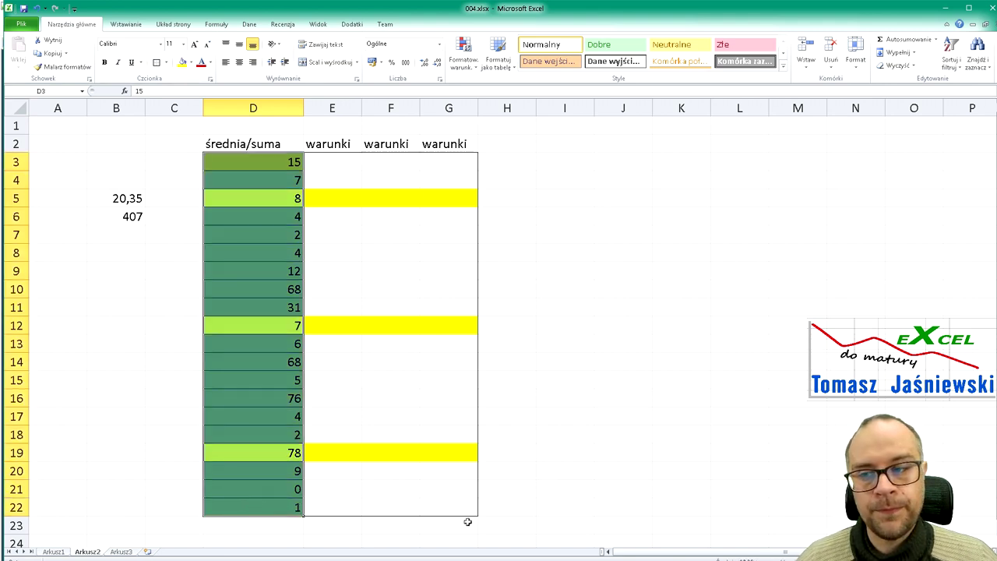
{"action": "left_click", "coordinate": [263, 199]}
{"action": "left_click", "coordinate": [250, 329]}
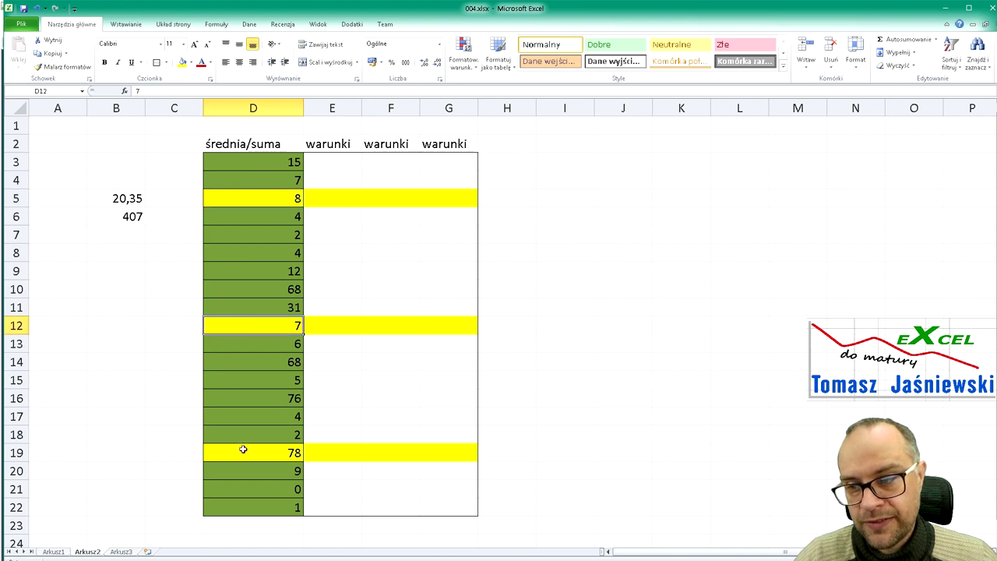
{"action": "left_click_drag", "start_coordinate": [332, 196], "coordinate": [431, 201]}
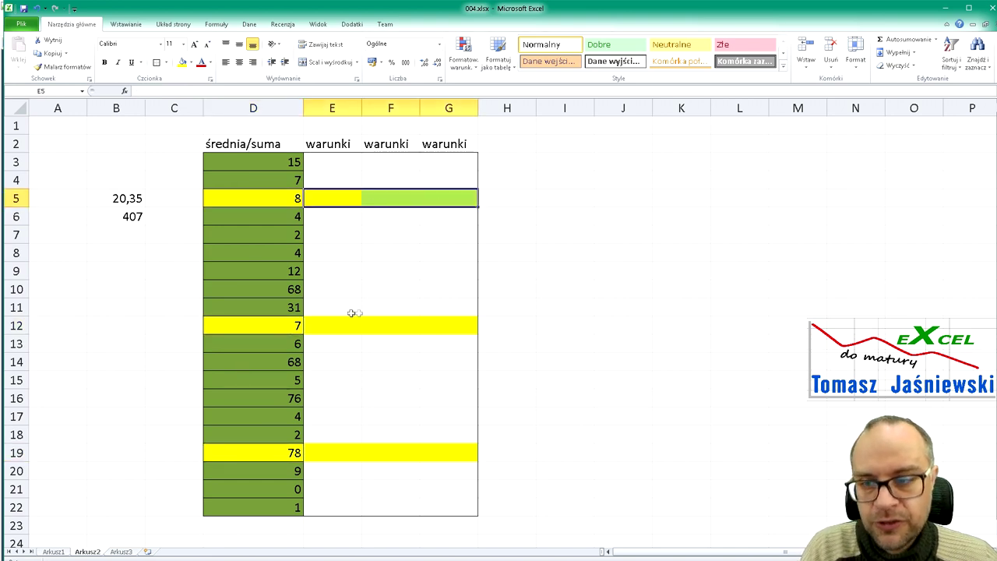
{"action": "left_click_drag", "start_coordinate": [338, 325], "coordinate": [438, 327]}
{"action": "left_click_drag", "start_coordinate": [334, 447], "coordinate": [434, 457]}
{"action": "left_click_drag", "start_coordinate": [330, 159], "coordinate": [474, 505]}
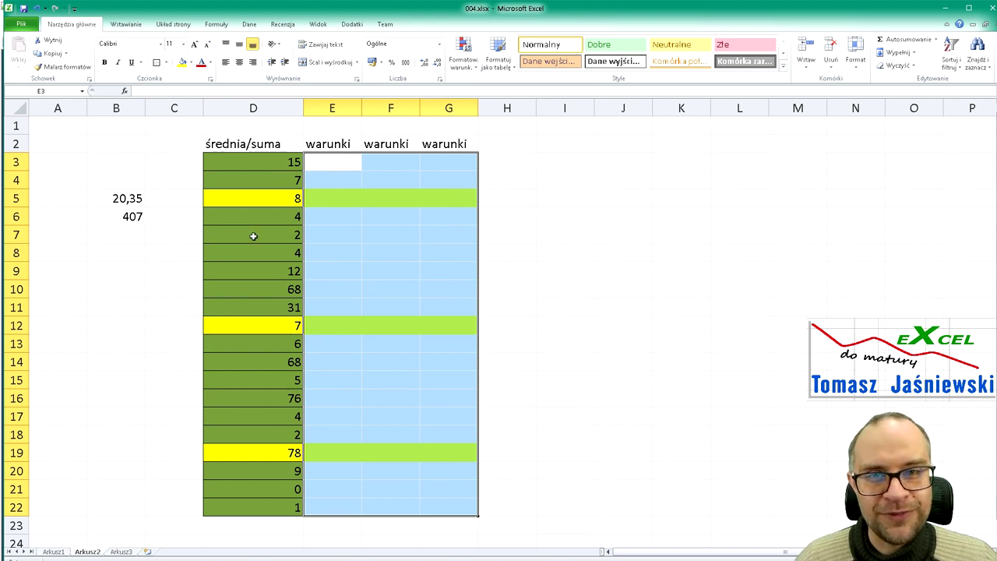
{"action": "left_click_drag", "start_coordinate": [332, 161], "coordinate": [466, 506]}
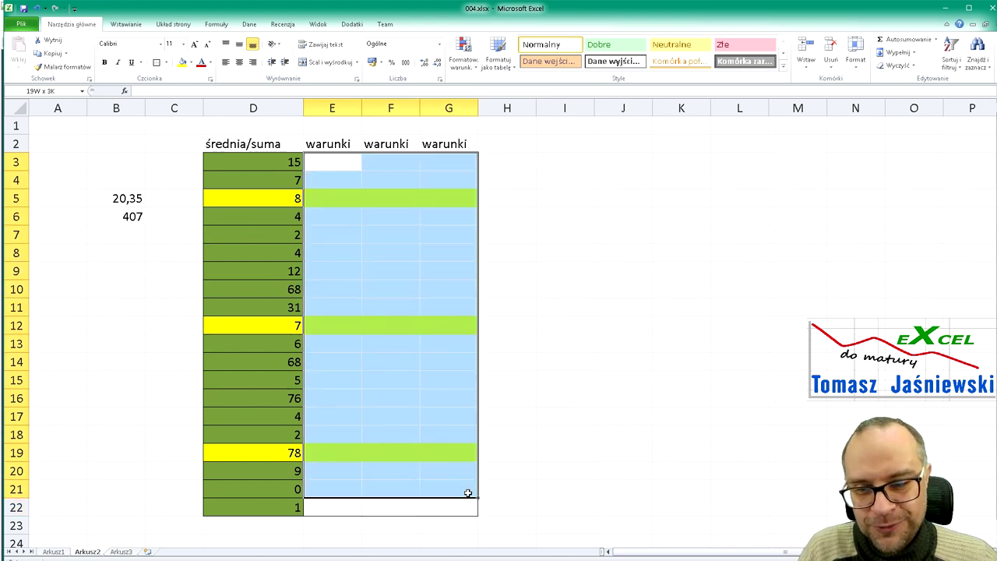
{"action": "left_click_drag", "start_coordinate": [261, 162], "coordinate": [283, 506]}
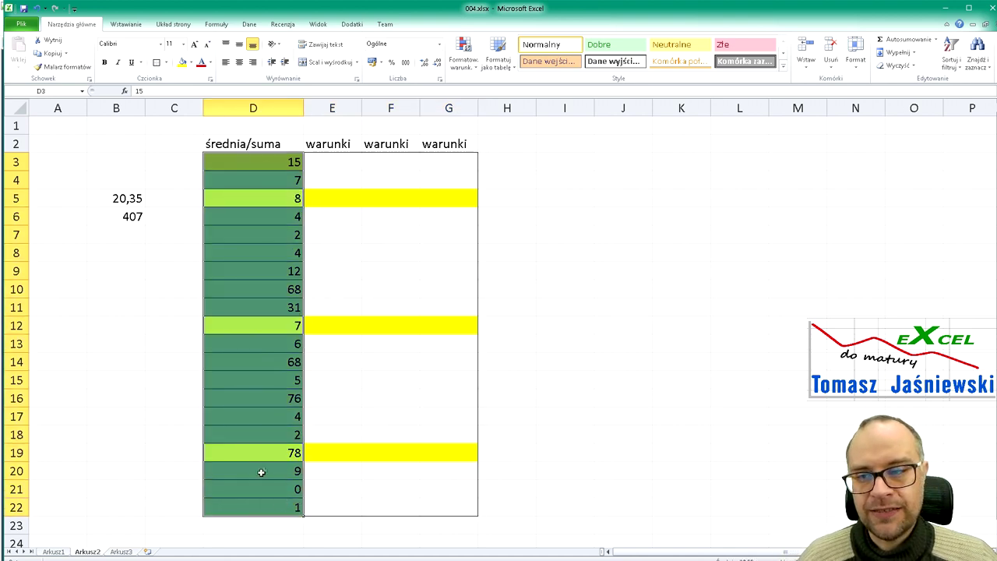
{"action": "mouse_move", "coordinate": [323, 164]}
{"action": "left_mouse_down"}
{"action": "mouse_move", "coordinate": [453, 503]}
{"action": "mouse_move", "coordinate": [323, 161]}
{"action": "left_mouse_up"}
Clear the selection and pick cell B9 for a new formula
{"action": "left_click", "coordinate": [352, 201]}
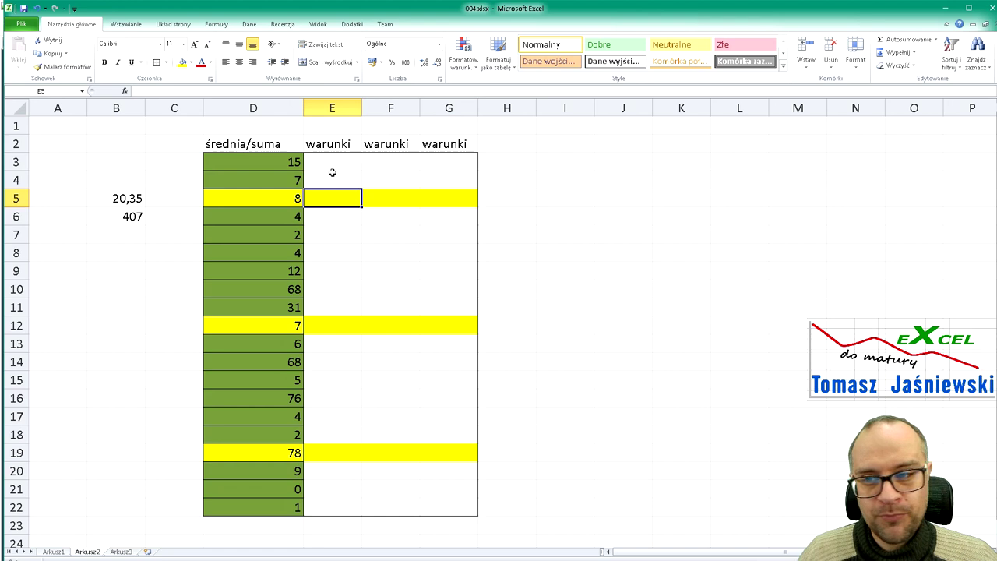
{"action": "key", "text": "Left"}
{"action": "key", "text": "Up"}
{"action": "key", "text": "Up"}
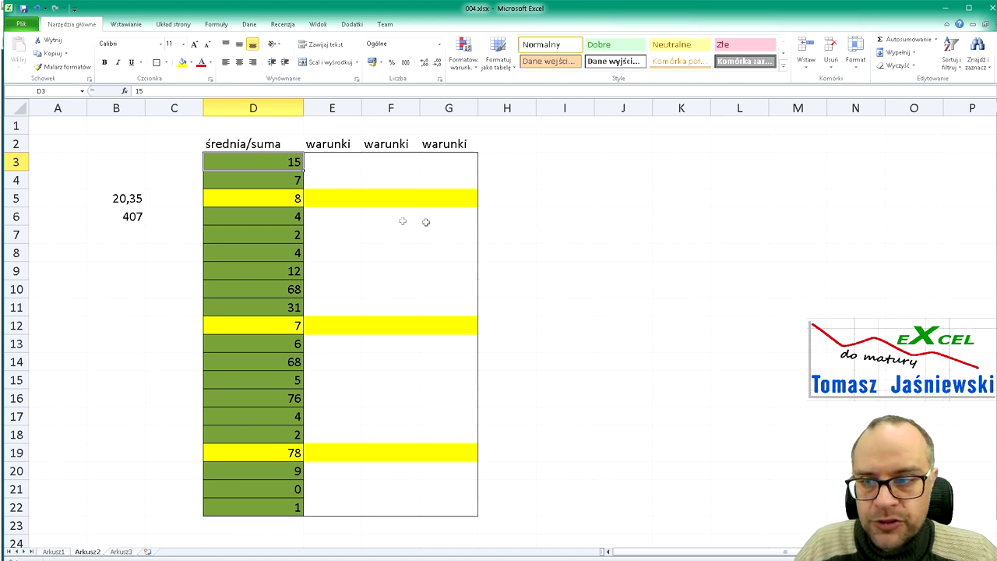
{"action": "left_click", "coordinate": [103, 265]}
Enter =SUMA.WARUNKÓW(D3:D22;D3:D22;">20") in B9, giving 321
{"action": "type", "text": "=su"}
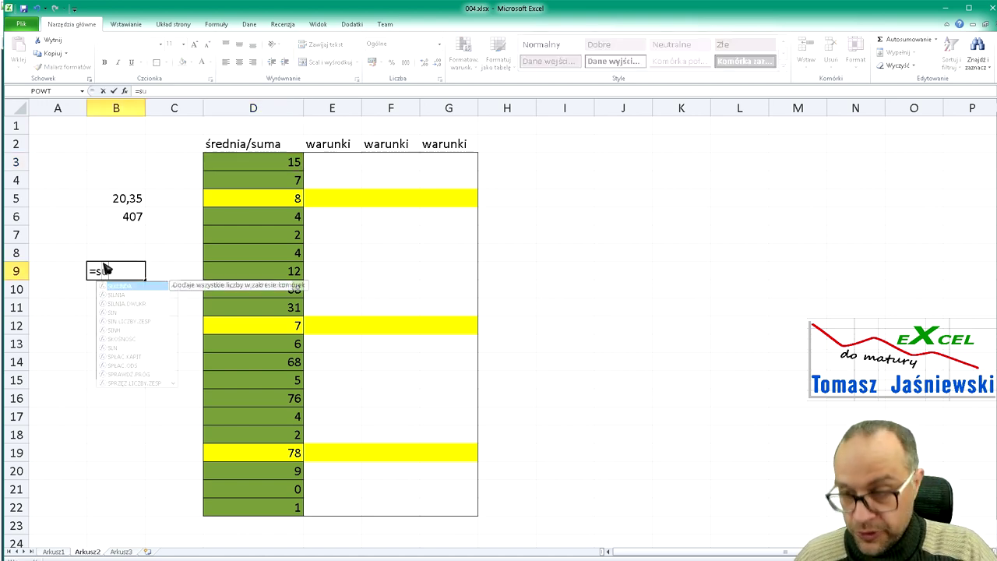
{"action": "type", "text": "ma"}
{"action": "key", "text": "Down"}
{"action": "key", "text": "Down"}
{"action": "key", "text": "Down"}
{"action": "key", "text": "Down"}
{"action": "key", "text": "Down"}
{"action": "key", "text": "Down"}
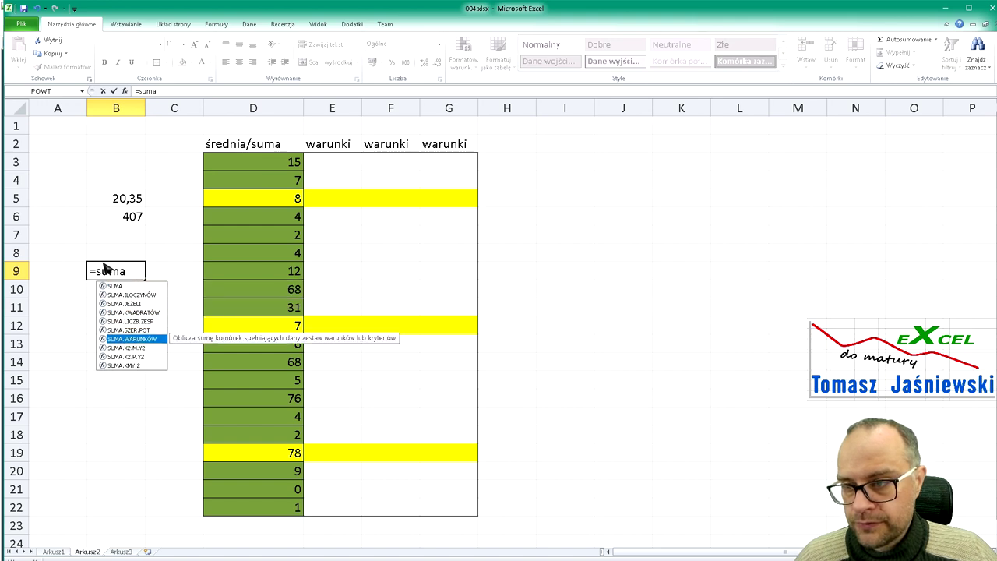
{"action": "key", "text": "Tab"}
{"action": "left_click_drag", "start_coordinate": [286, 160], "coordinate": [270, 510]}
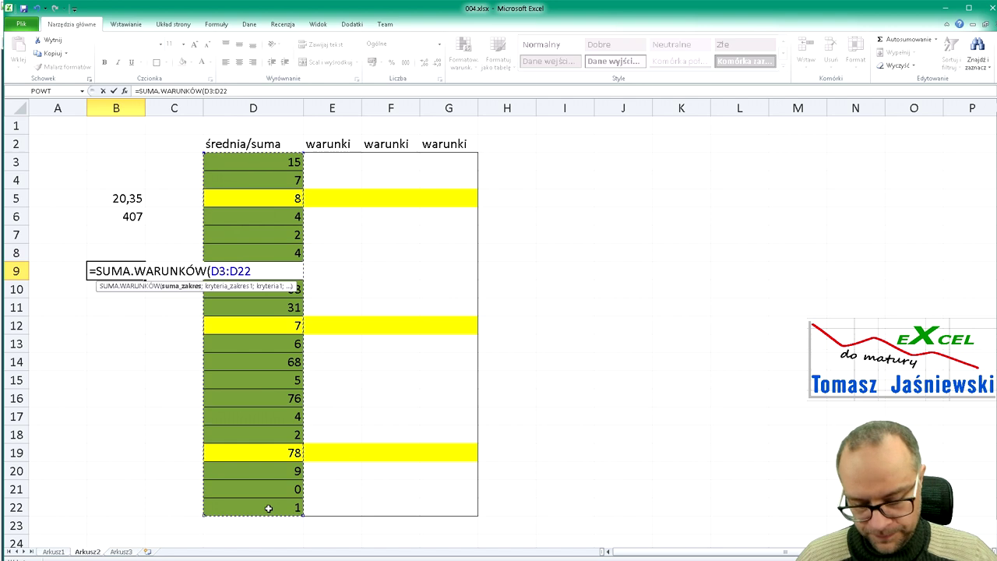
{"action": "type", "text": ";"}
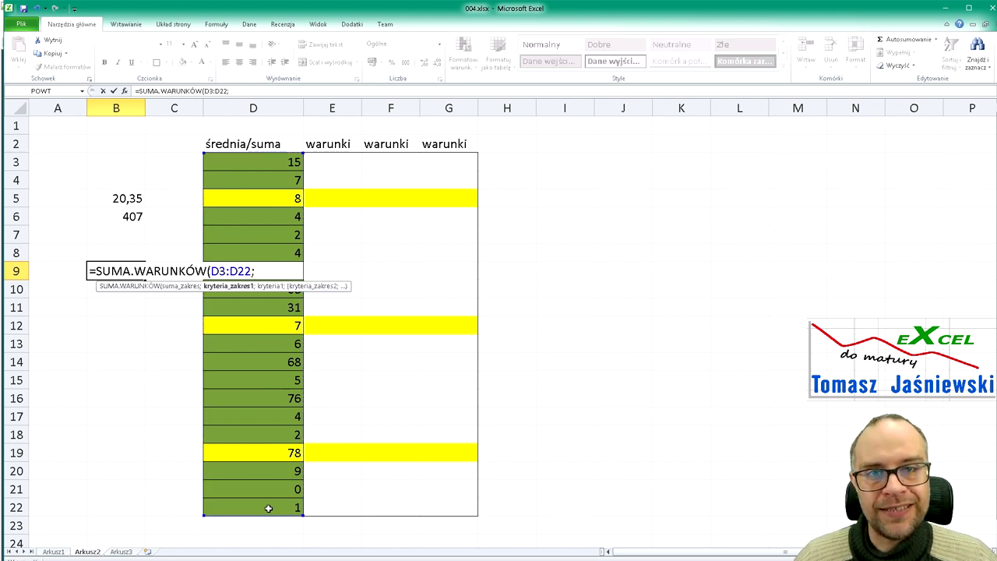
{"action": "left_click_drag", "start_coordinate": [263, 161], "coordinate": [237, 509]}
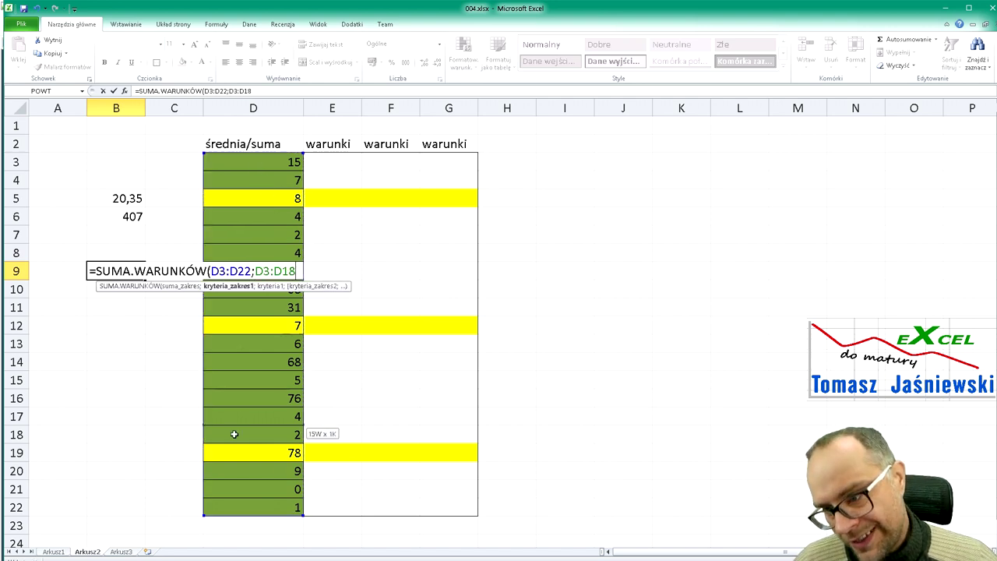
{"action": "type", "text": ";\">"}
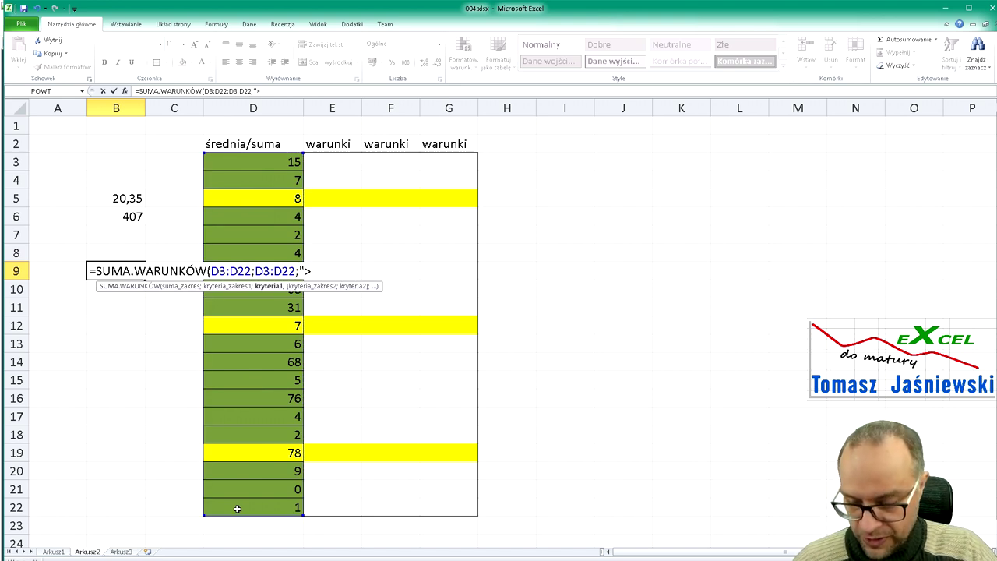
{"action": "type", "text": "20\""}
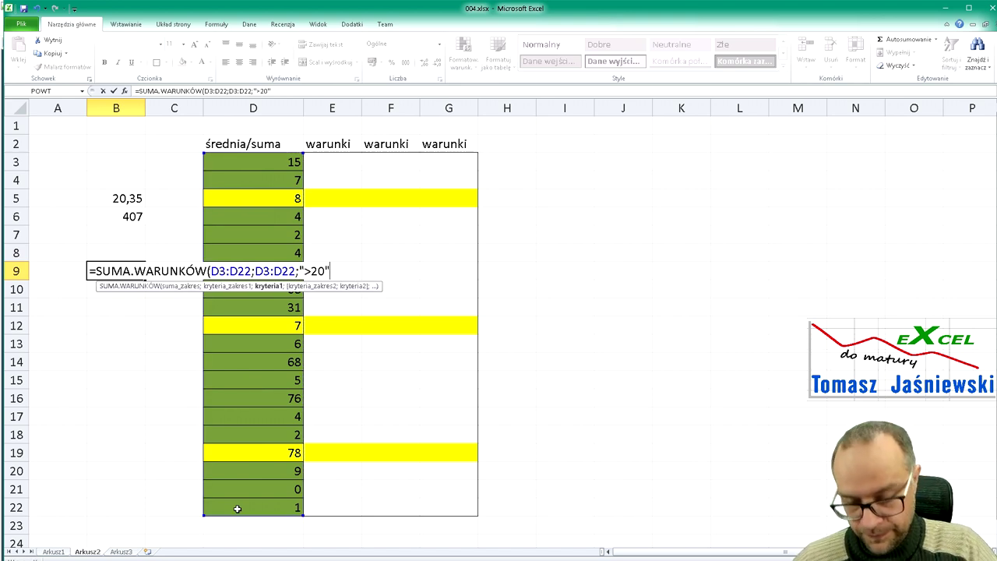
{"action": "type", "text": ")"}
{"action": "key", "text": "Return"}
Compare the SUMA formula in B6 with B9's conditional formula ranges, then reselect D3:D22
{"action": "key", "text": "Up"}
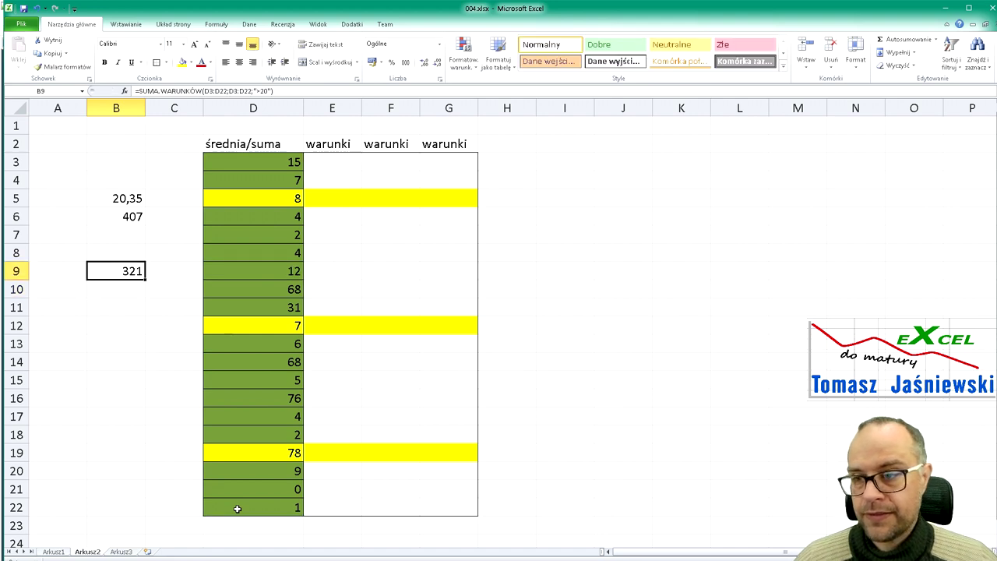
{"action": "left_click", "coordinate": [131, 222]}
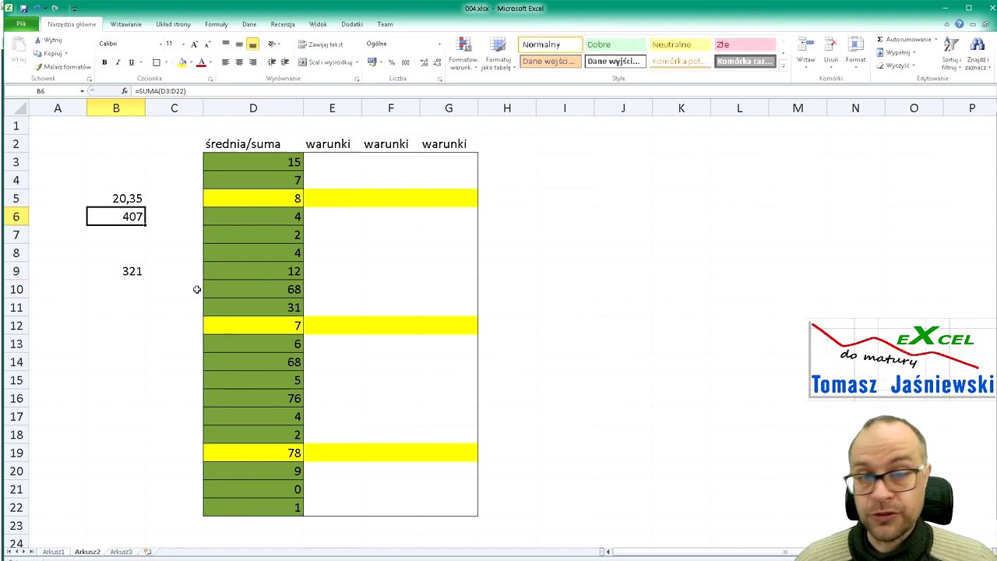
{"action": "left_click", "coordinate": [128, 273]}
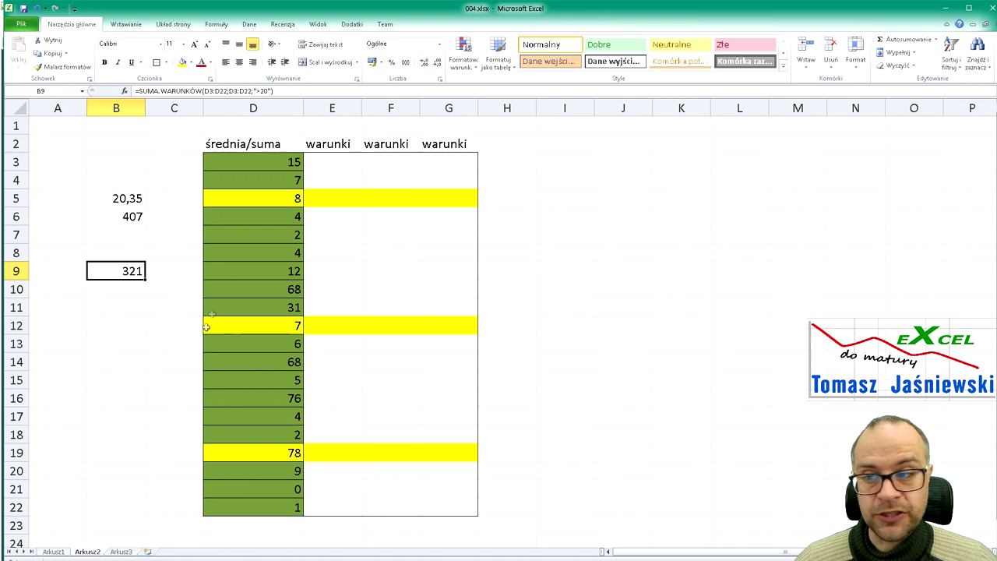
{"action": "key", "text": "F2"}
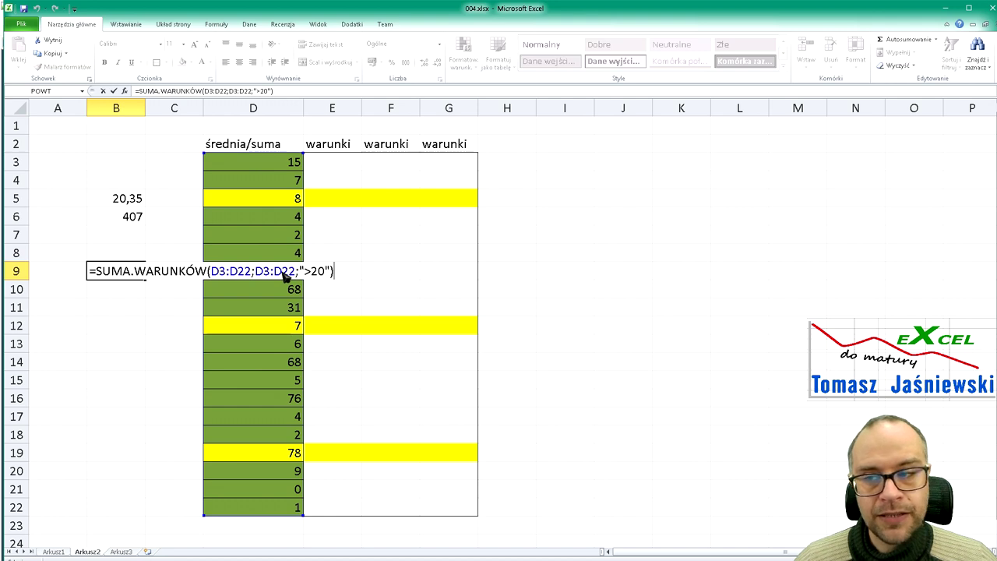
{"action": "key", "text": "Escape"}
{"action": "left_click_drag", "start_coordinate": [260, 163], "coordinate": [255, 503]}
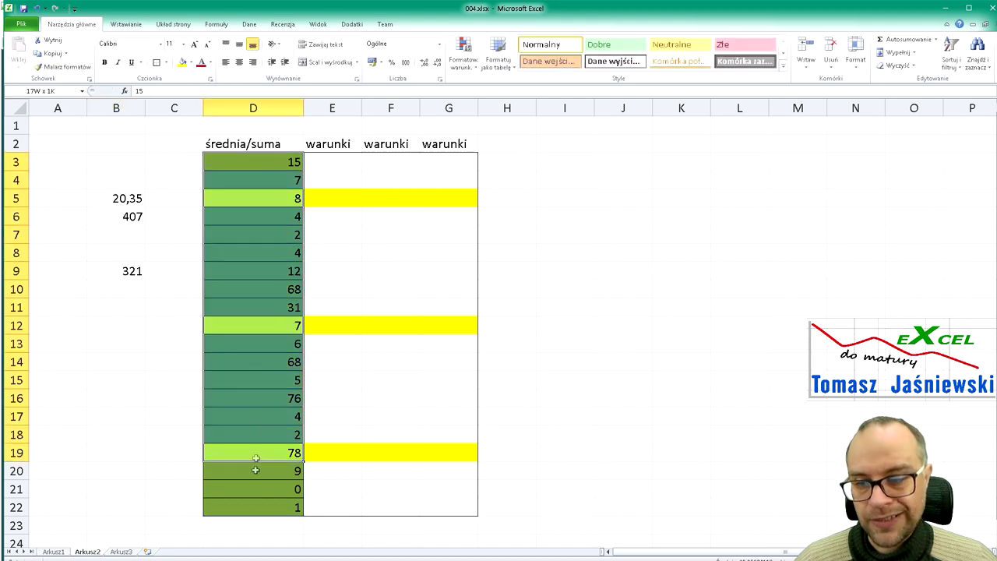
{"action": "left_click_drag", "start_coordinate": [341, 162], "coordinate": [465, 508]}
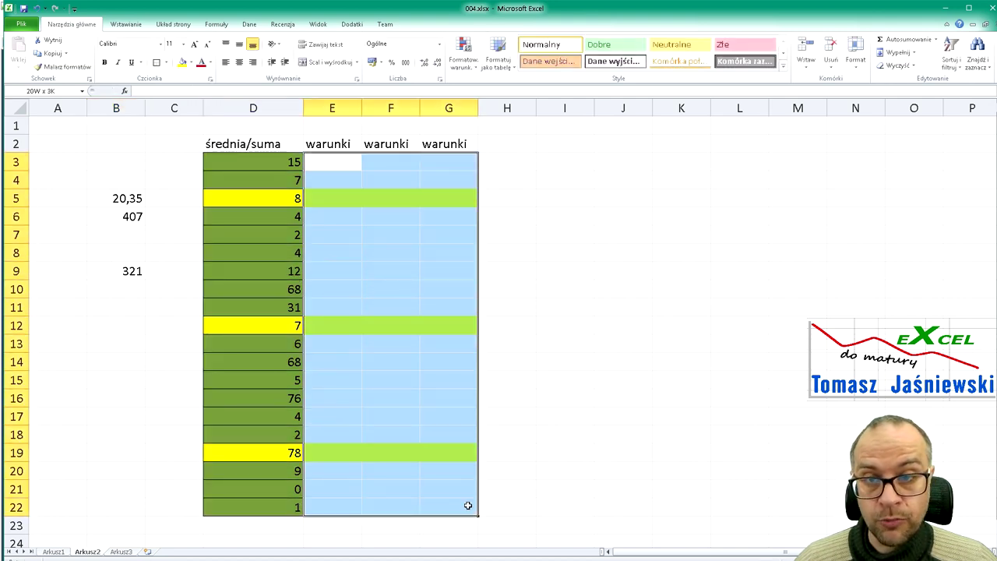
{"action": "left_click_drag", "start_coordinate": [266, 161], "coordinate": [257, 503]}
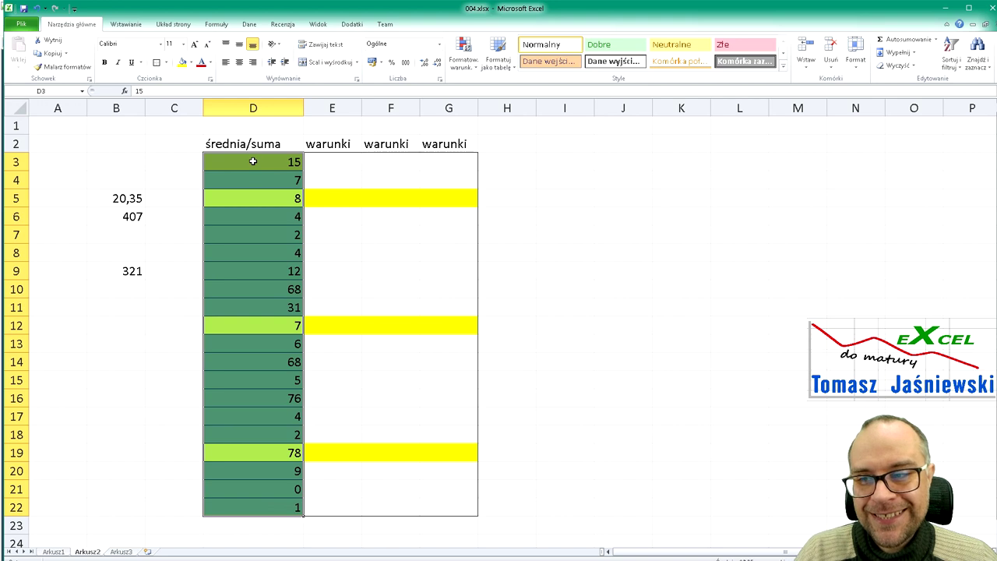
{"action": "left_click_drag", "start_coordinate": [253, 161], "coordinate": [252, 507]}
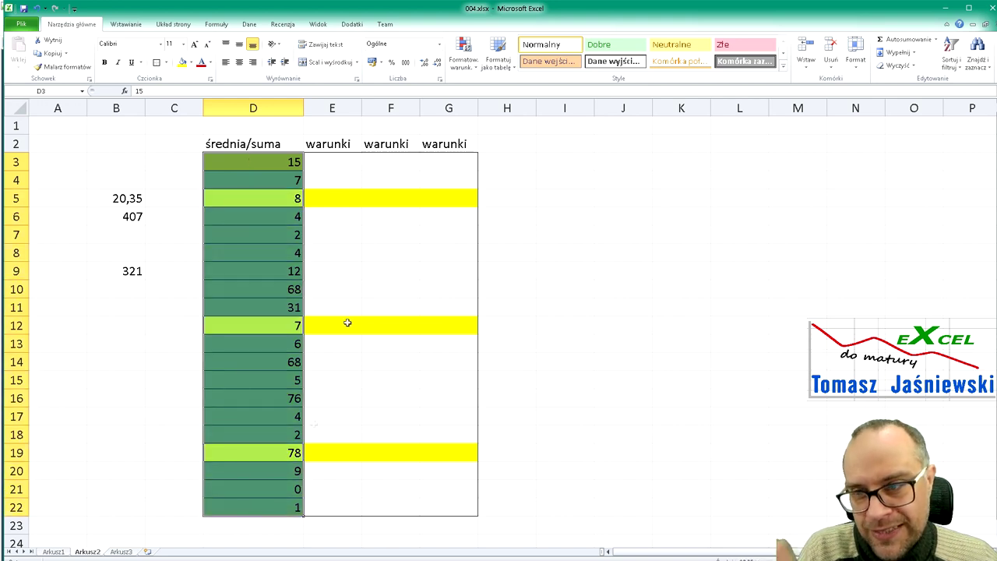
{"action": "left_click_drag", "start_coordinate": [336, 162], "coordinate": [332, 525]}
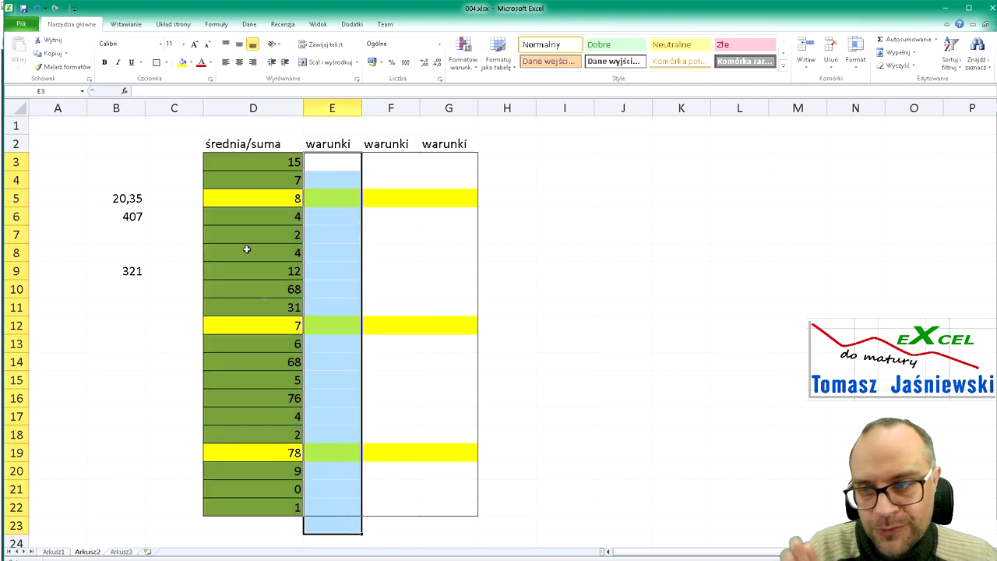
{"action": "left_click", "coordinate": [330, 506]}
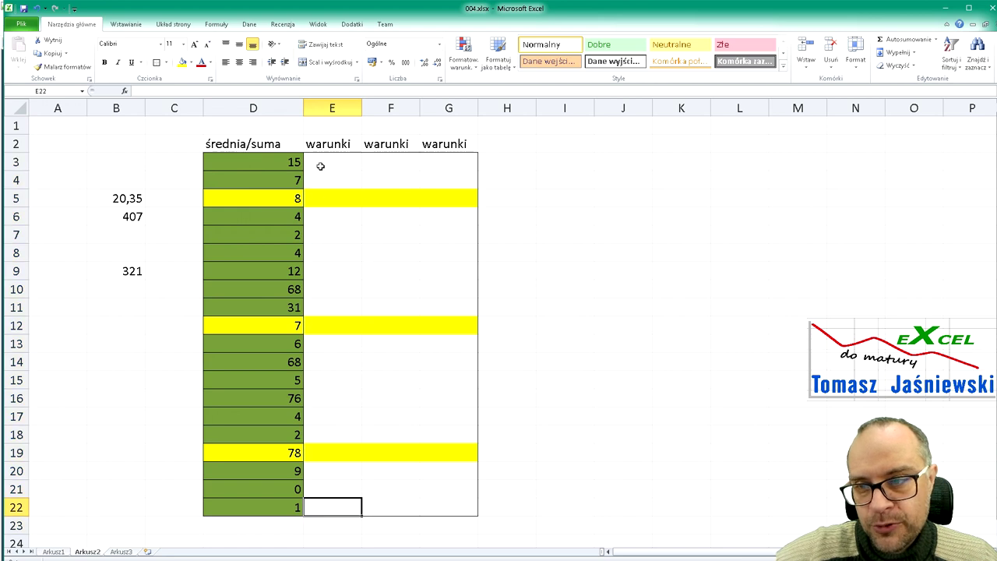
{"action": "left_click_drag", "start_coordinate": [320, 166], "coordinate": [338, 506]}
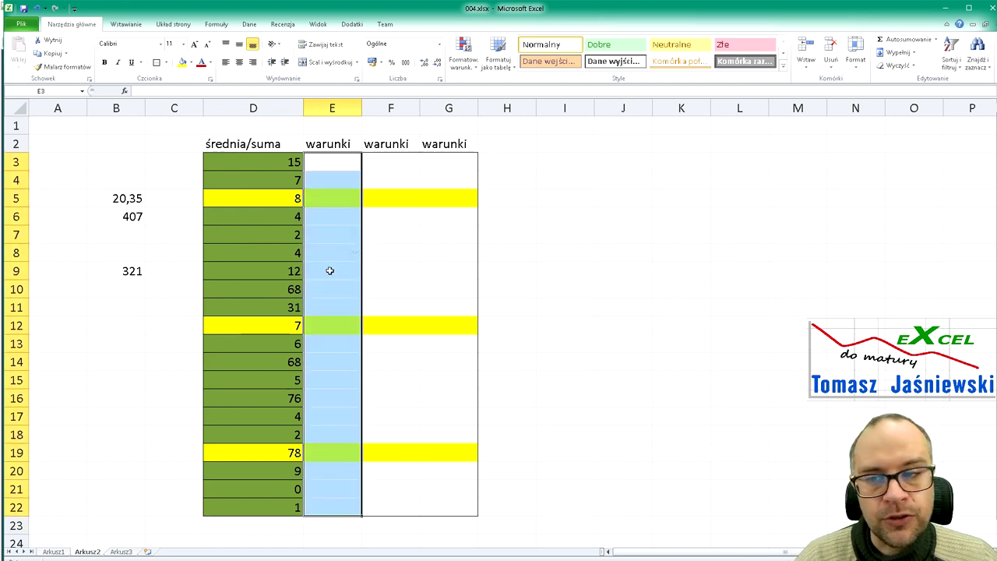
{"action": "left_click_drag", "start_coordinate": [390, 162], "coordinate": [381, 506]}
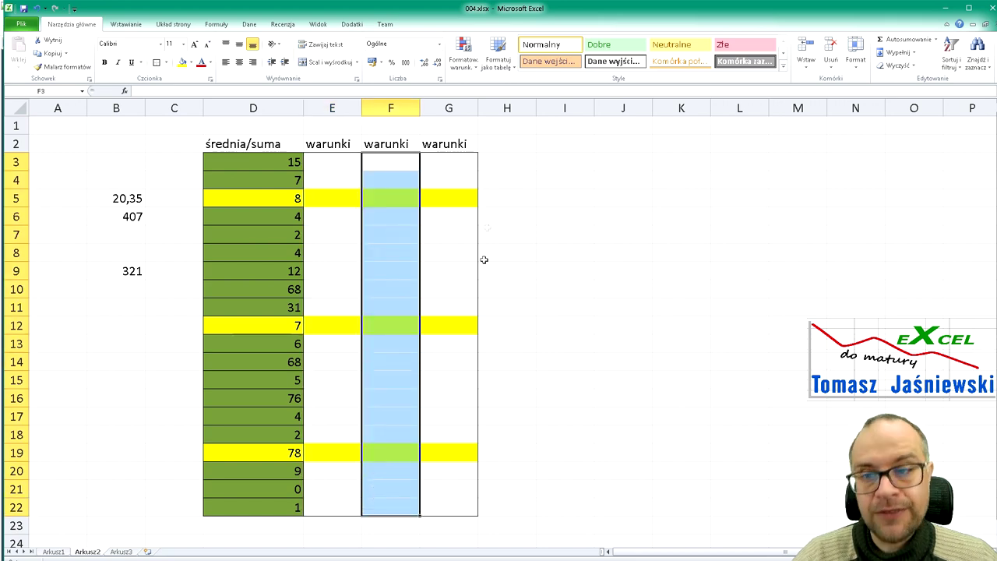
{"action": "left_click_drag", "start_coordinate": [470, 161], "coordinate": [456, 518]}
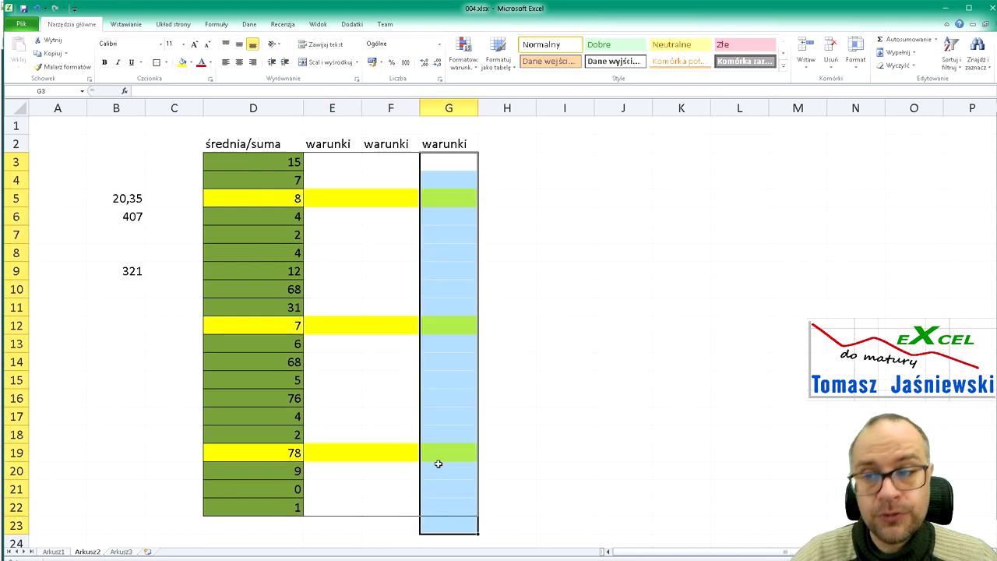